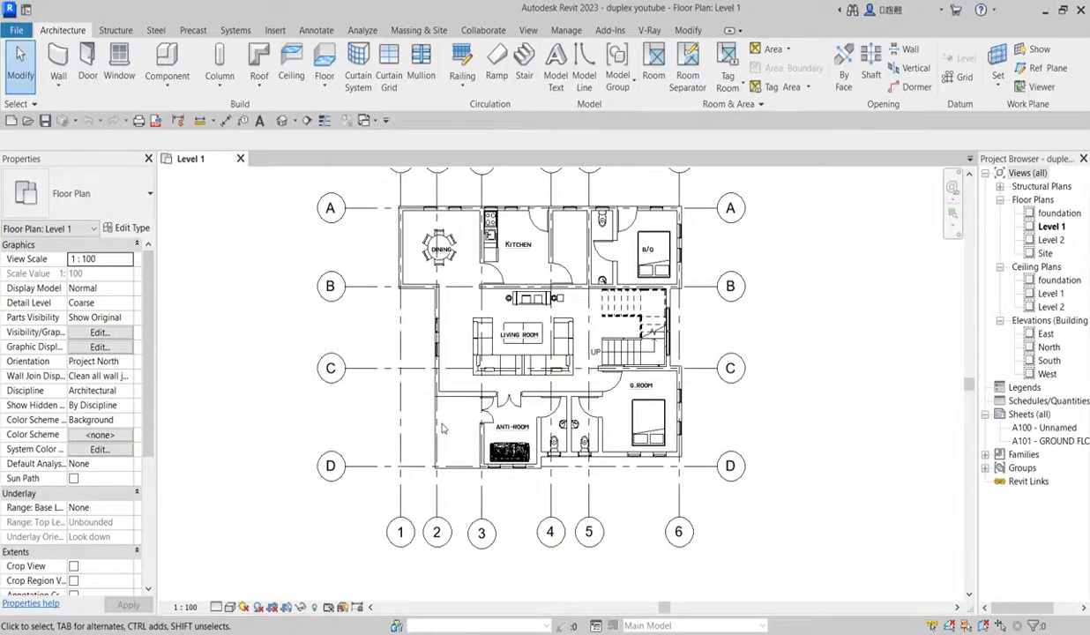
Zoom around the Level 1 plan, then open the Level 2 floor plan from the Project Browser.
scroll(617, 353, "up", 2)
scroll(529, 352, "down", 4)
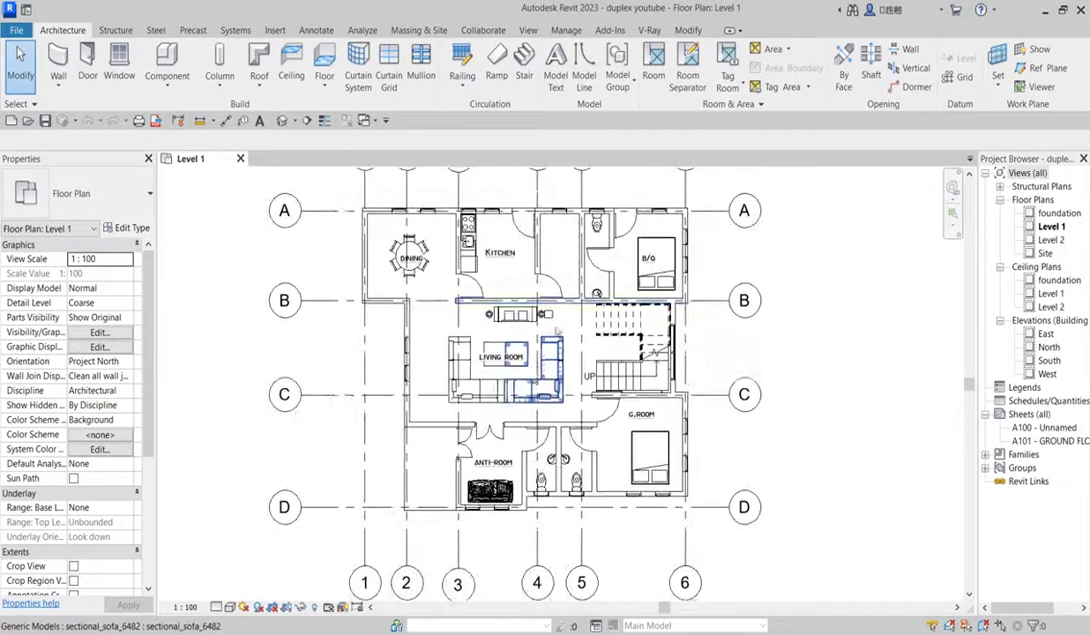
scroll(568, 328, "up", 2)
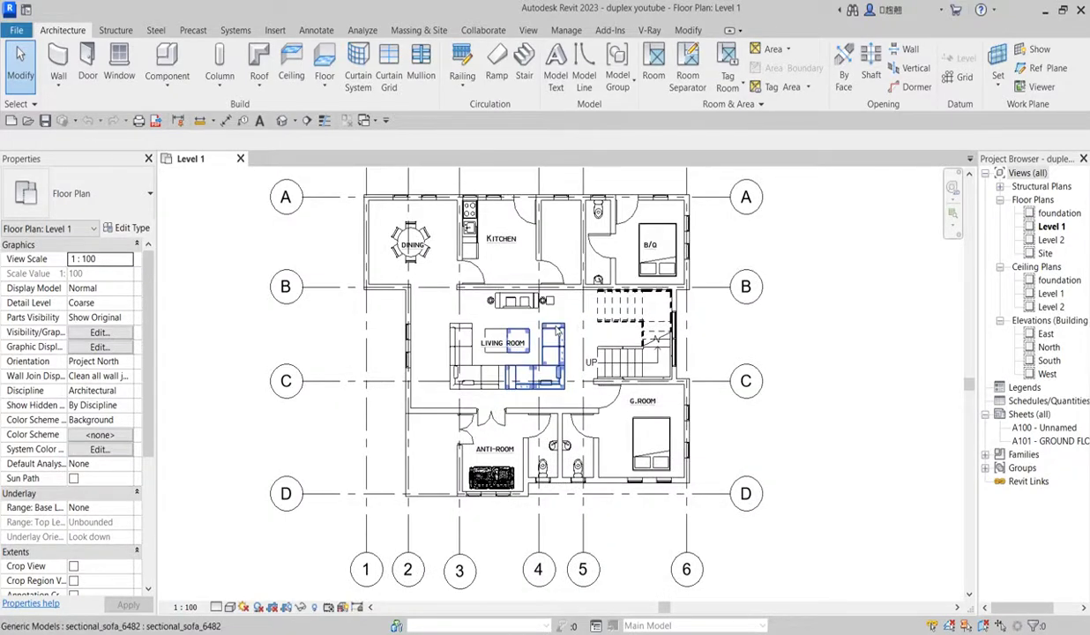
scroll(568, 328, "up", 3)
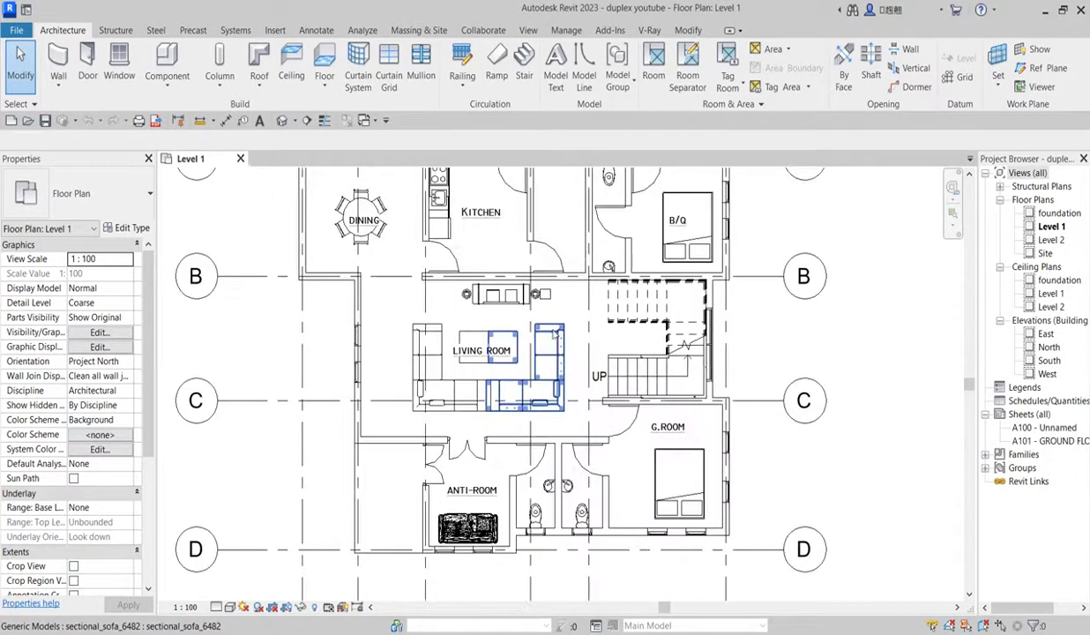
scroll(569, 370, "down", 4)
scroll(569, 408, "up", 2)
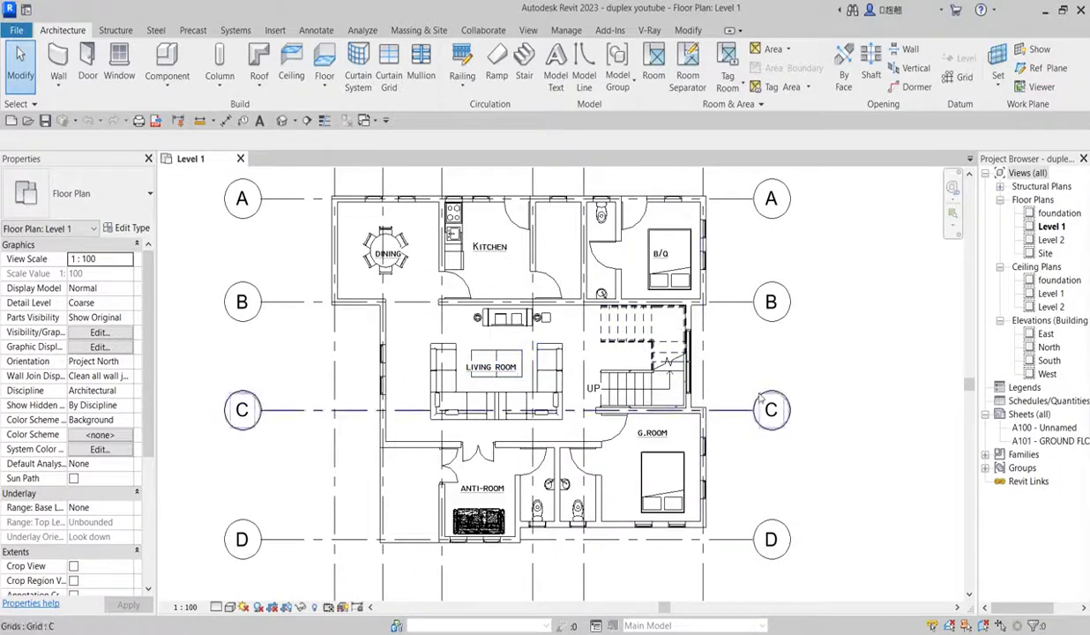
scroll(478, 394, "down", 2)
scroll(422, 333, "up", 2)
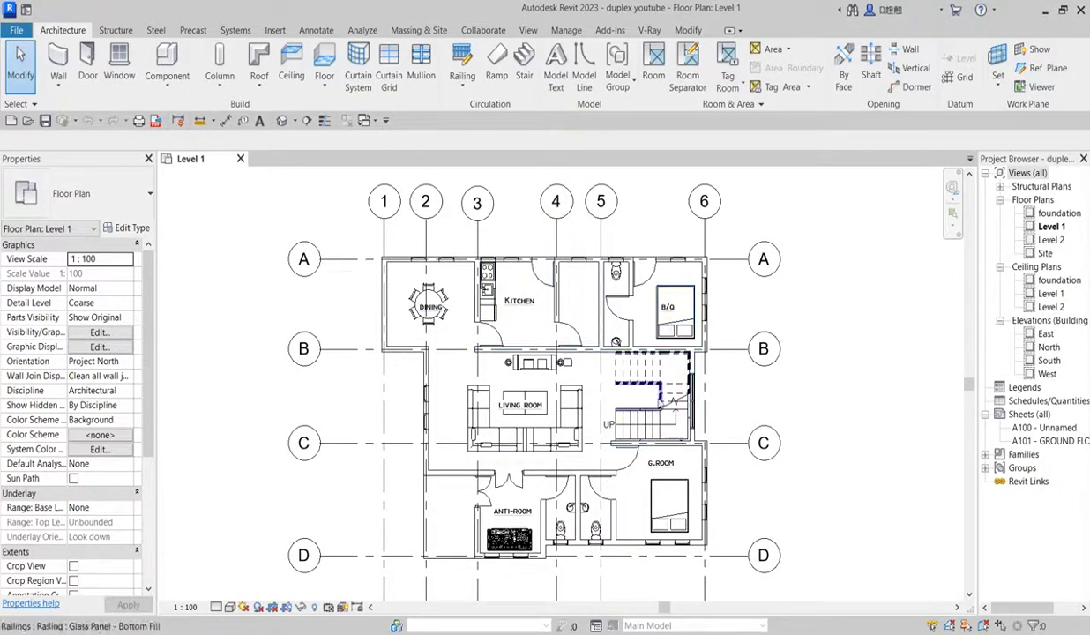
scroll(581, 573, "up", 1)
scroll(581, 576, "up", 2)
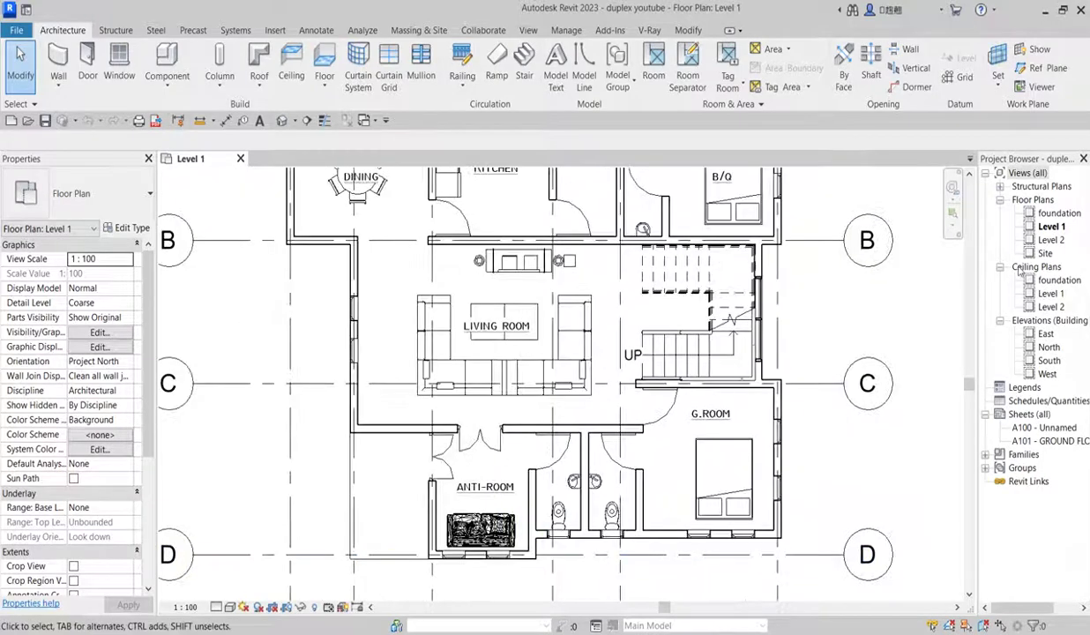
double_click(1050, 240)
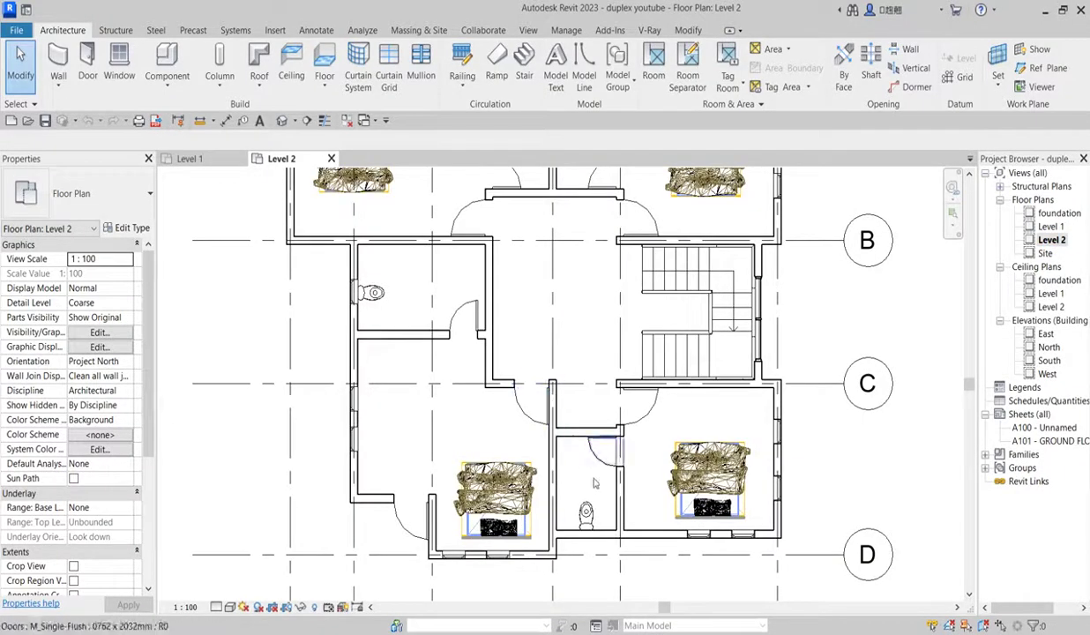
scroll(571, 412, "down", 3)
scroll(558, 375, "up", 2)
scroll(432, 376, "down", 3)
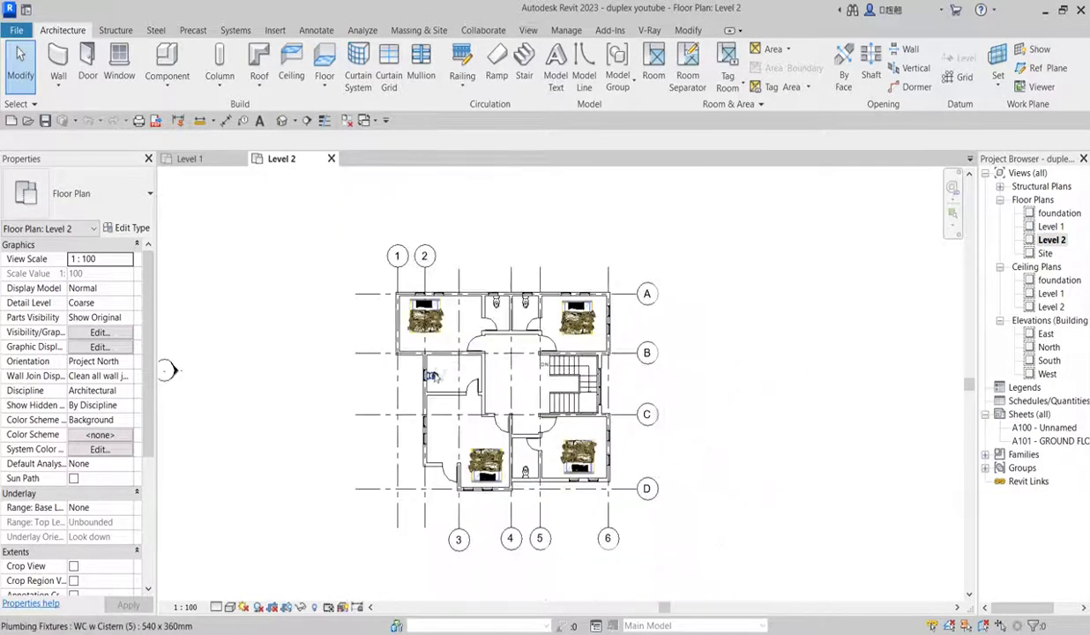
scroll(458, 356, "up", 2)
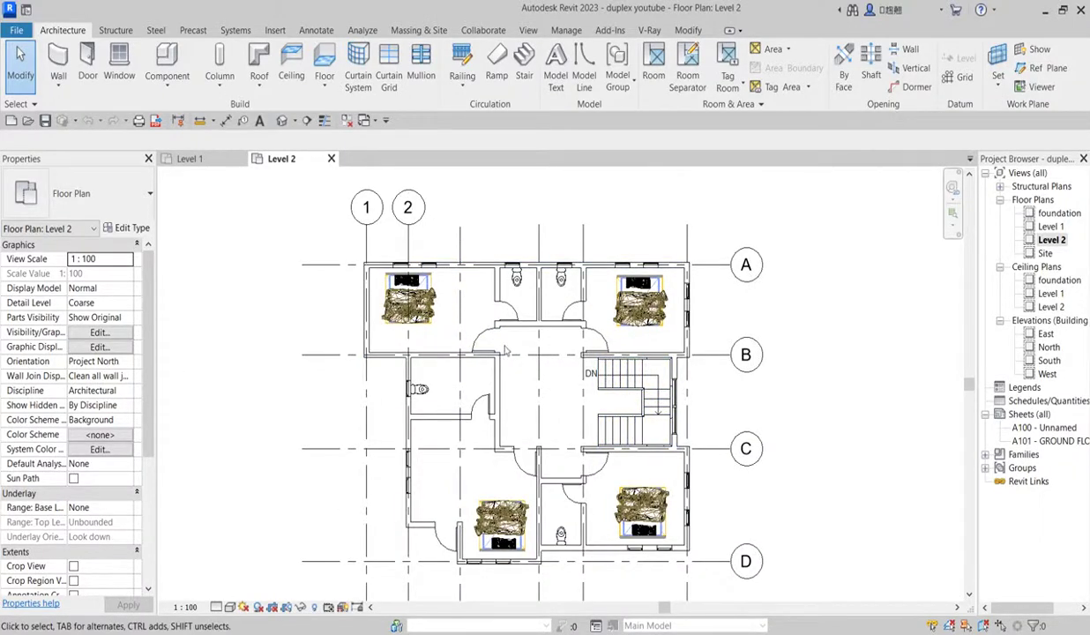
key("z")
key("f")
scroll(599, 501, "up", 2)
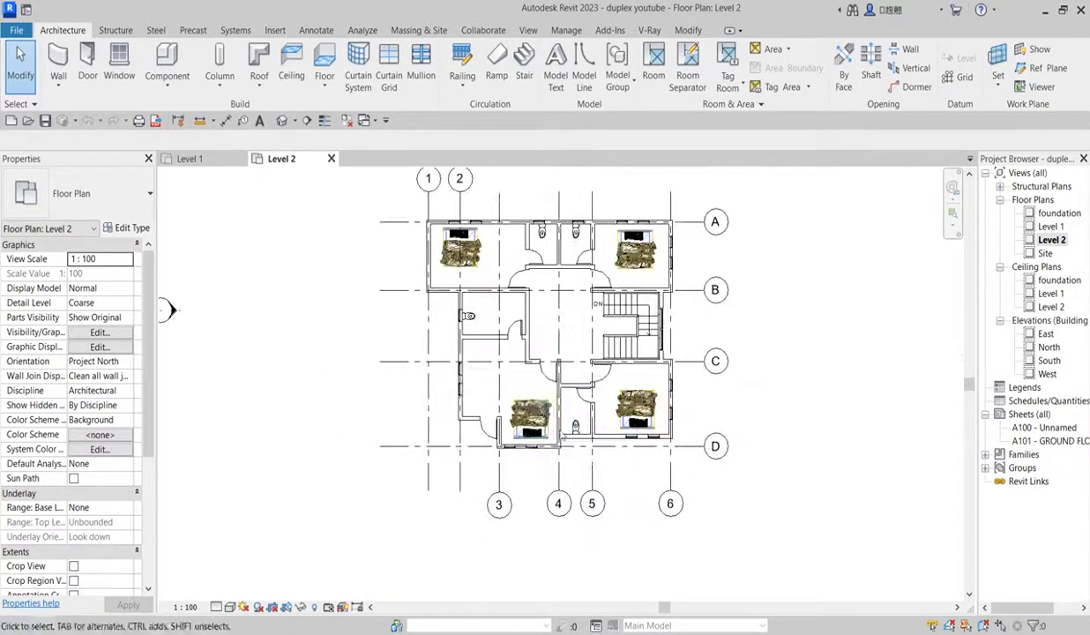
scroll(489, 450, "up", 1)
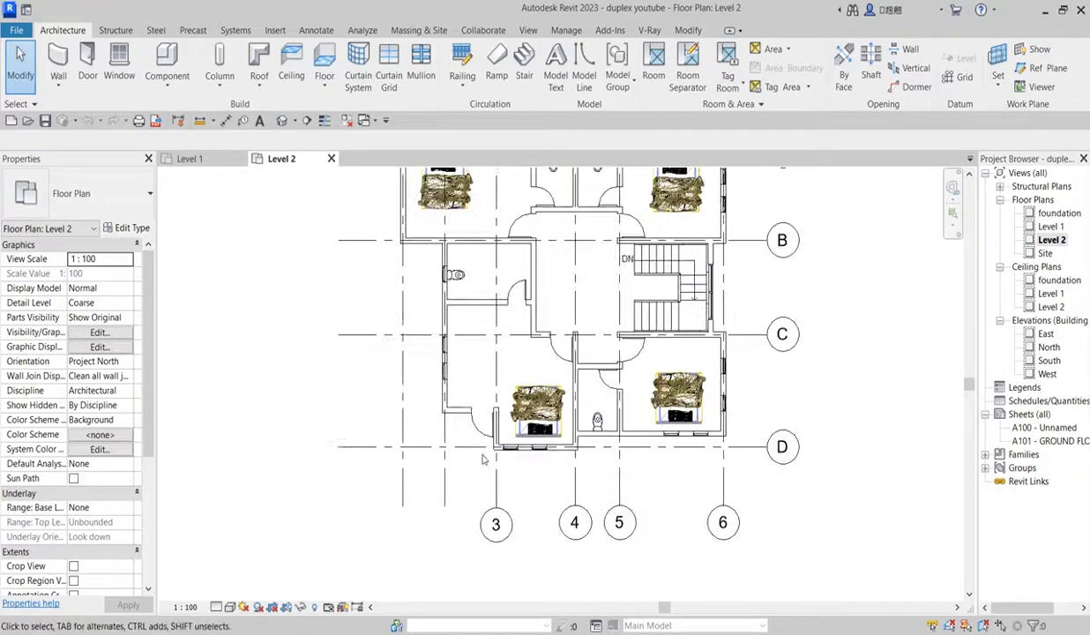
scroll(463, 357, "down", 2)
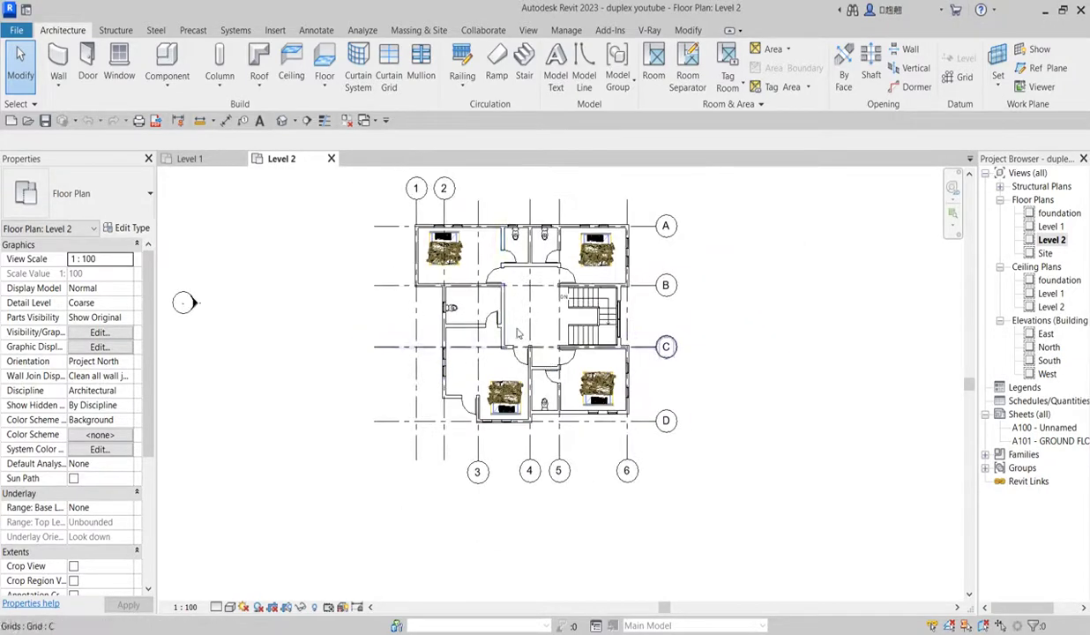
scroll(402, 369, "up", 1)
scroll(599, 243, "up", 2)
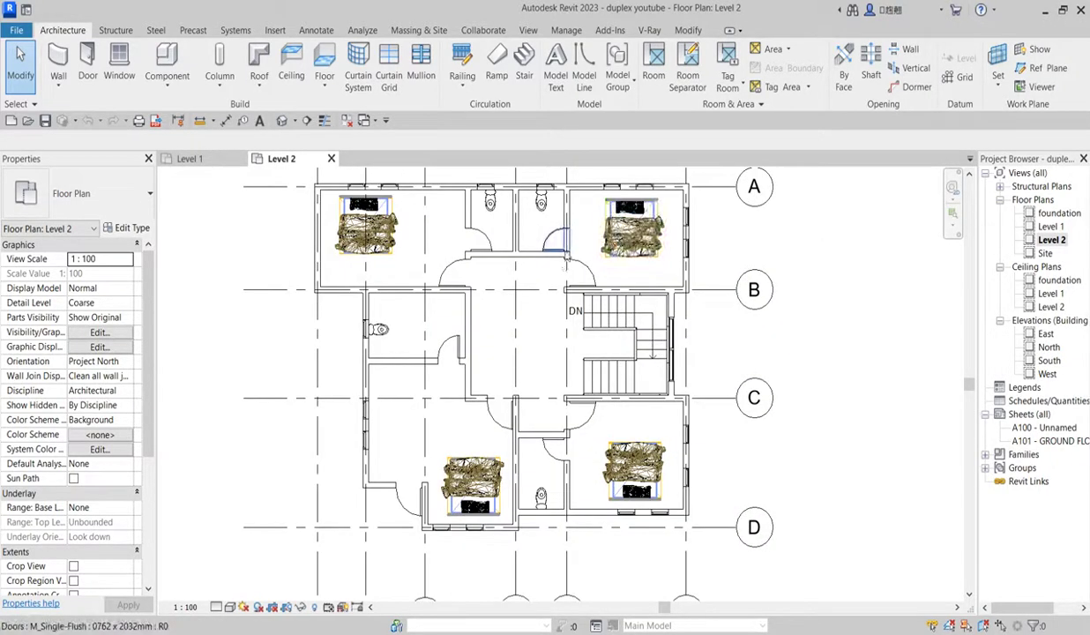
scroll(486, 349, "down", 3)
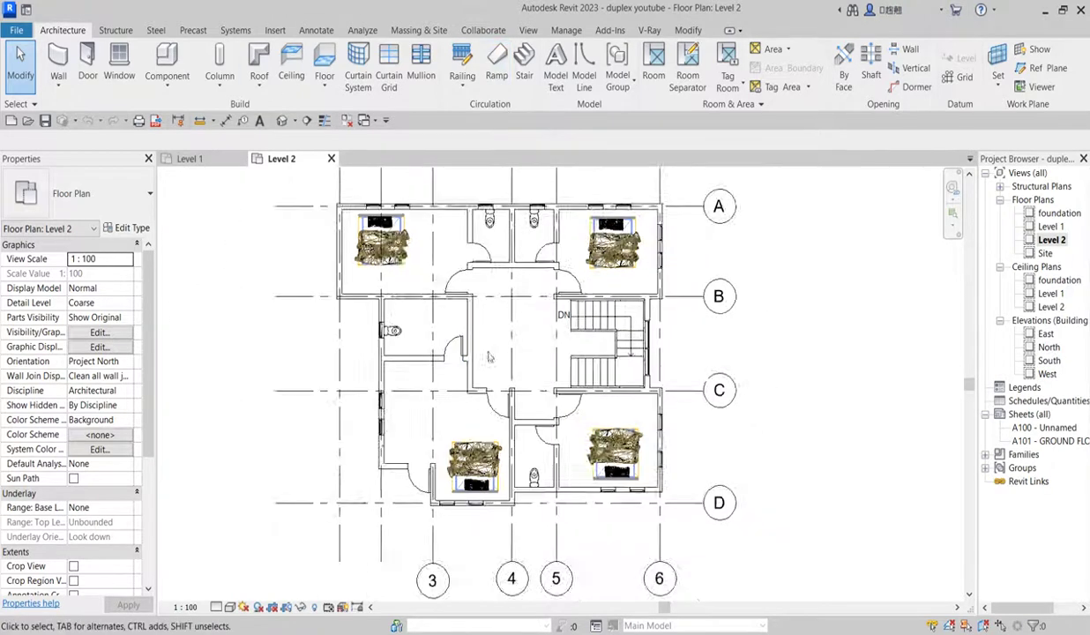
scroll(555, 370, "up", 3)
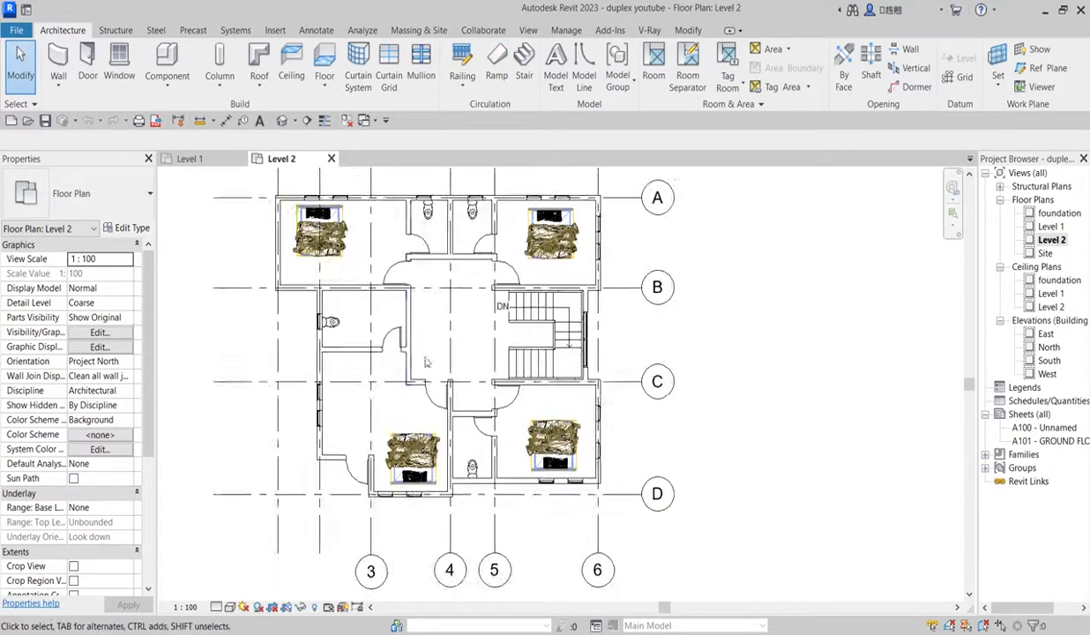
scroll(525, 361, "down", 4)
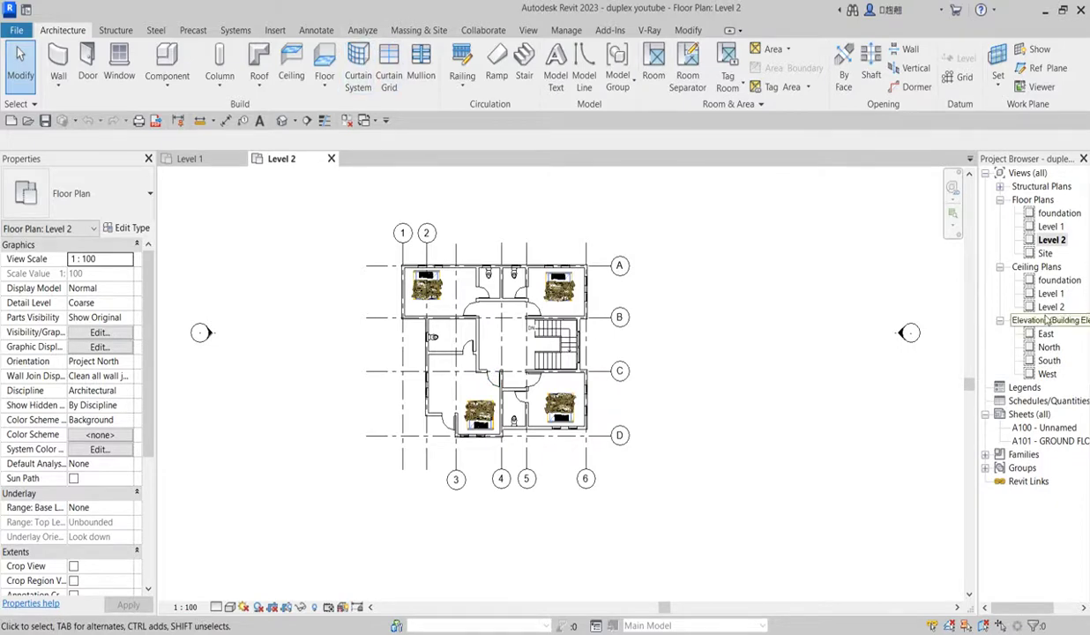
Copy the KITCHEN text note from the Level 1 plan to the clipboard.
double_click(1051, 227)
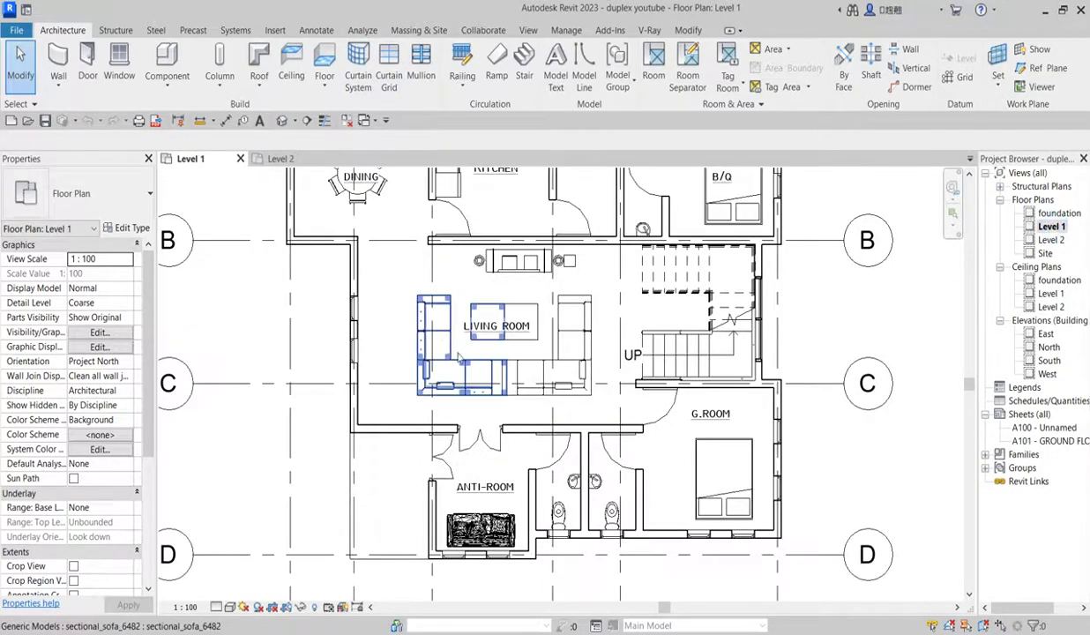
scroll(493, 291, "down", 2)
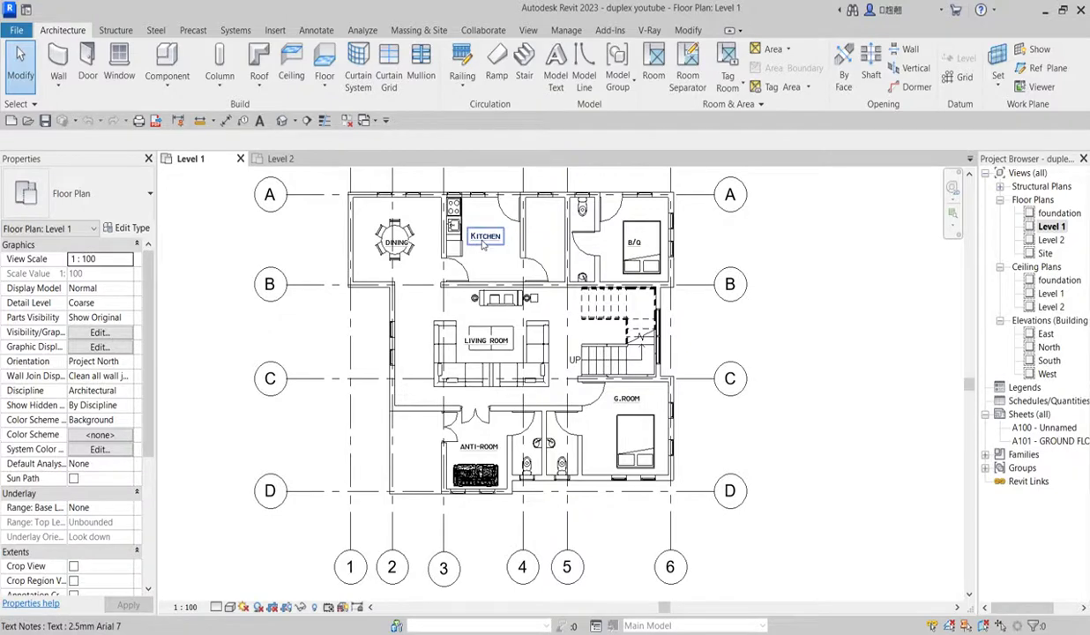
left_click(483, 238)
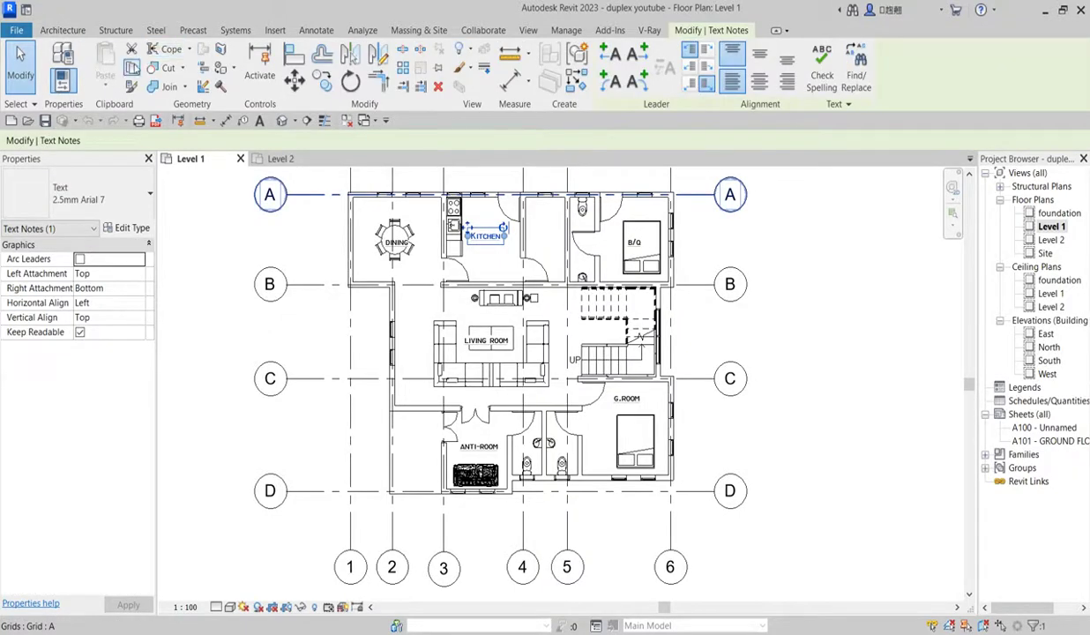
left_click(132, 68)
Paste the KITCHEN note into the Level 2 plan, aligned to the current view.
double_click(1051, 240)
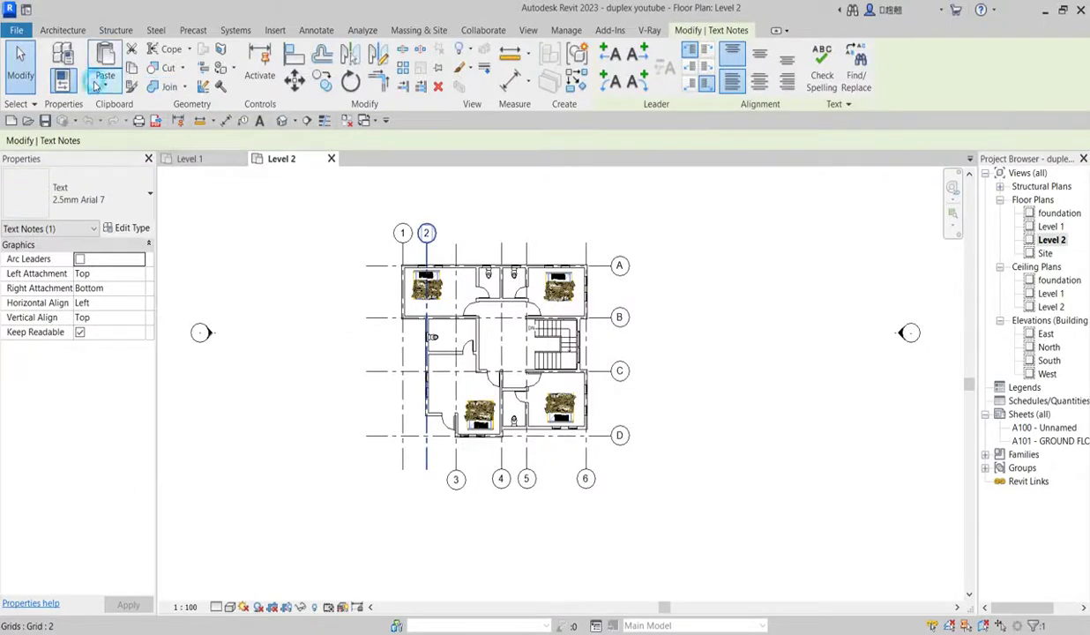
left_click(95, 86)
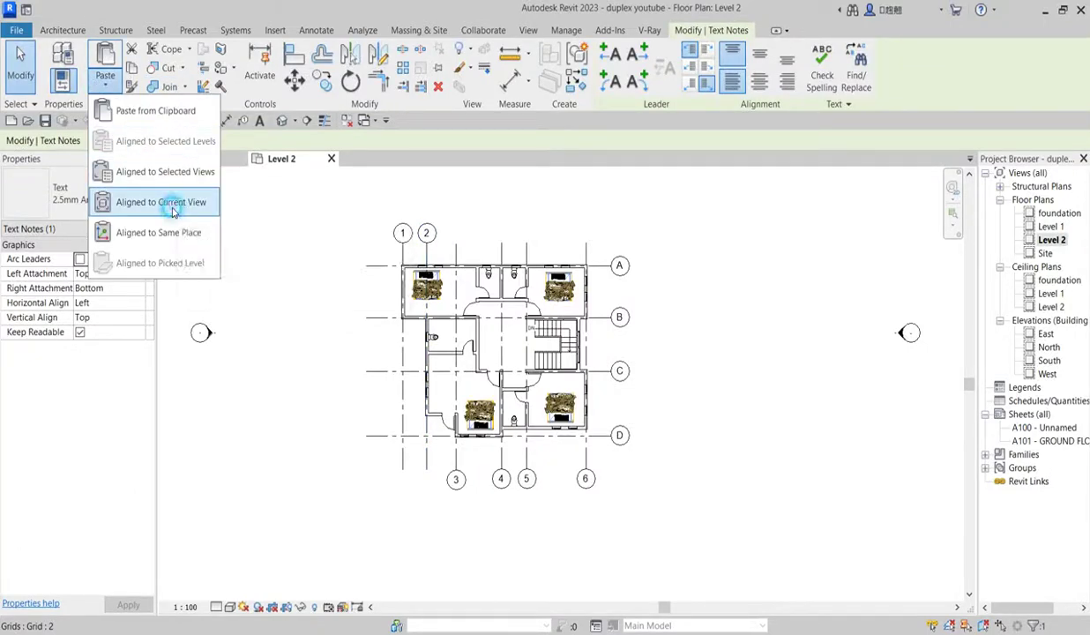
left_click(169, 204)
scroll(461, 289, "up", 6)
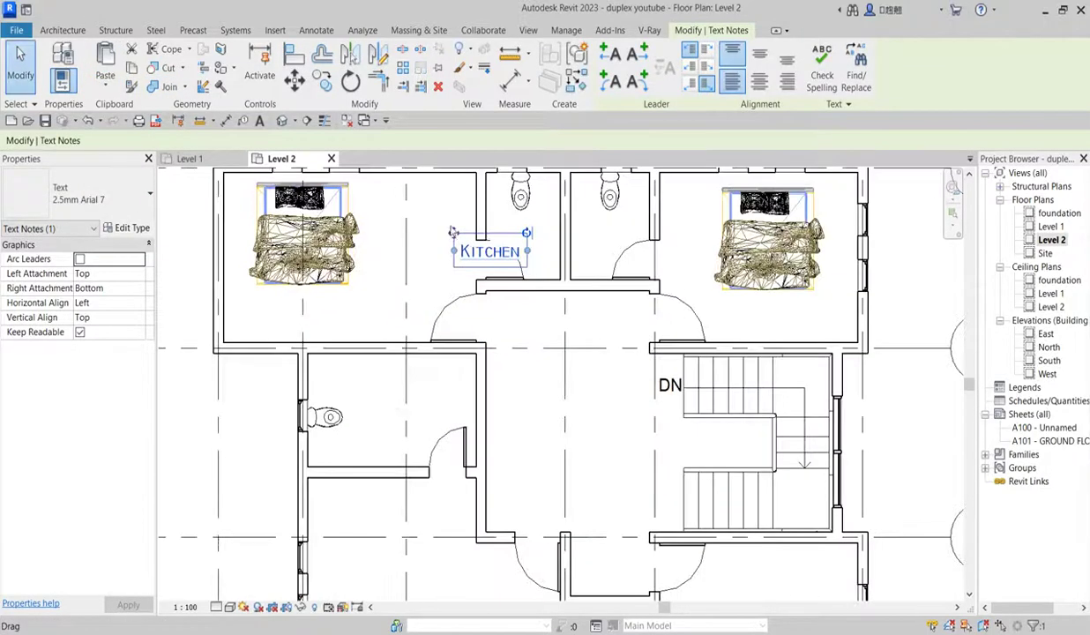
Move the pasted KITCHEN note into the upper-left bedroom and copy it to the upper-right, lower-left and lower-right rooms.
left_click_drag(452, 232, 342, 282)
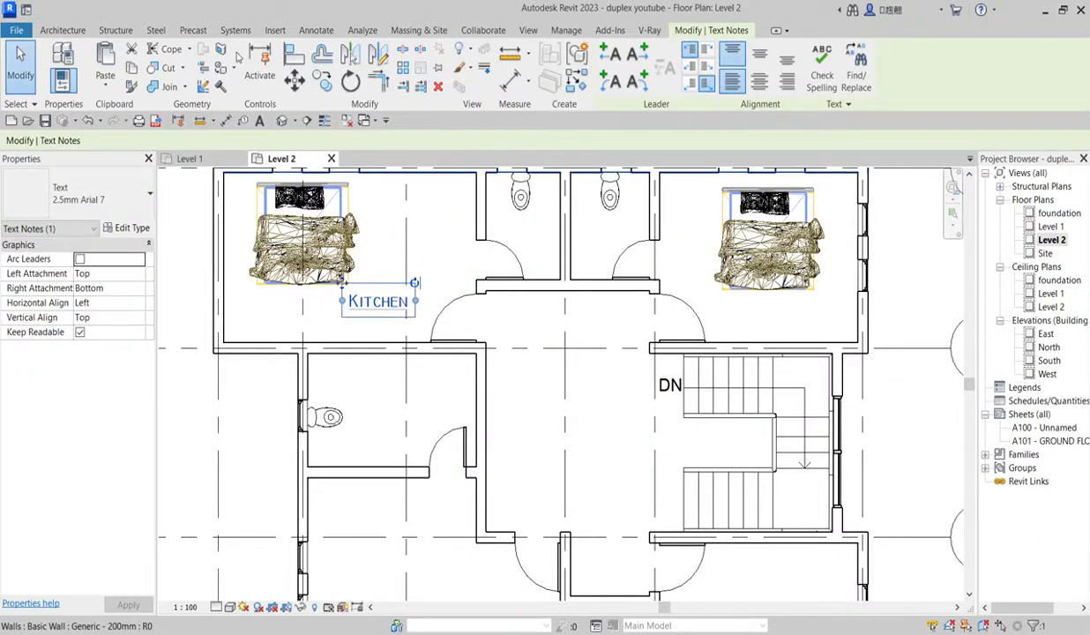
left_click(323, 81)
left_click(383, 256)
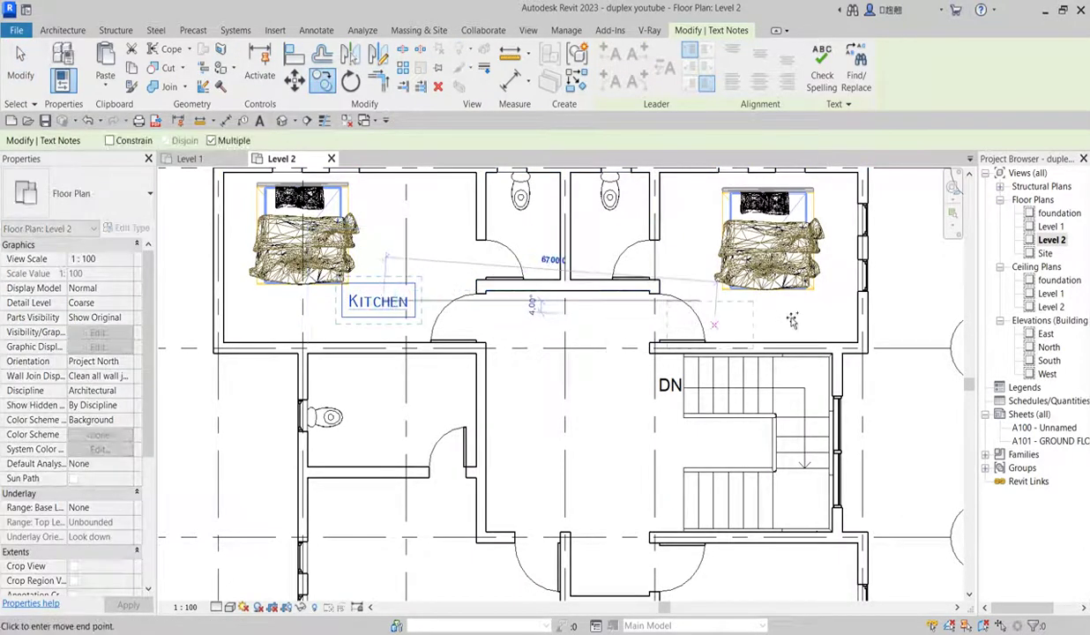
left_click(754, 315)
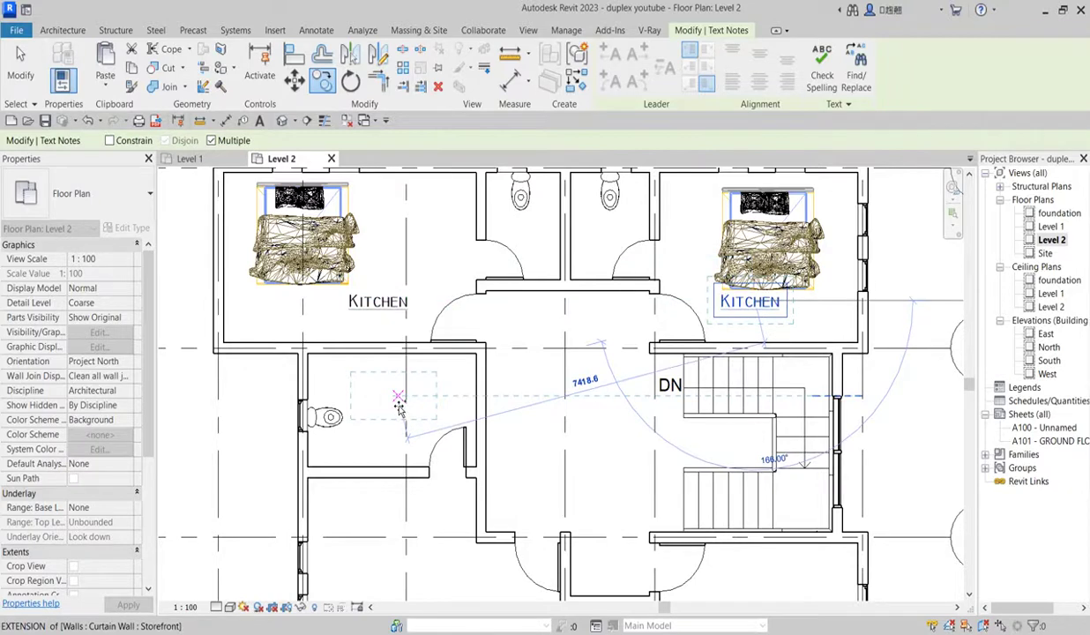
scroll(414, 388, "down", 5)
scroll(420, 416, "up", 4)
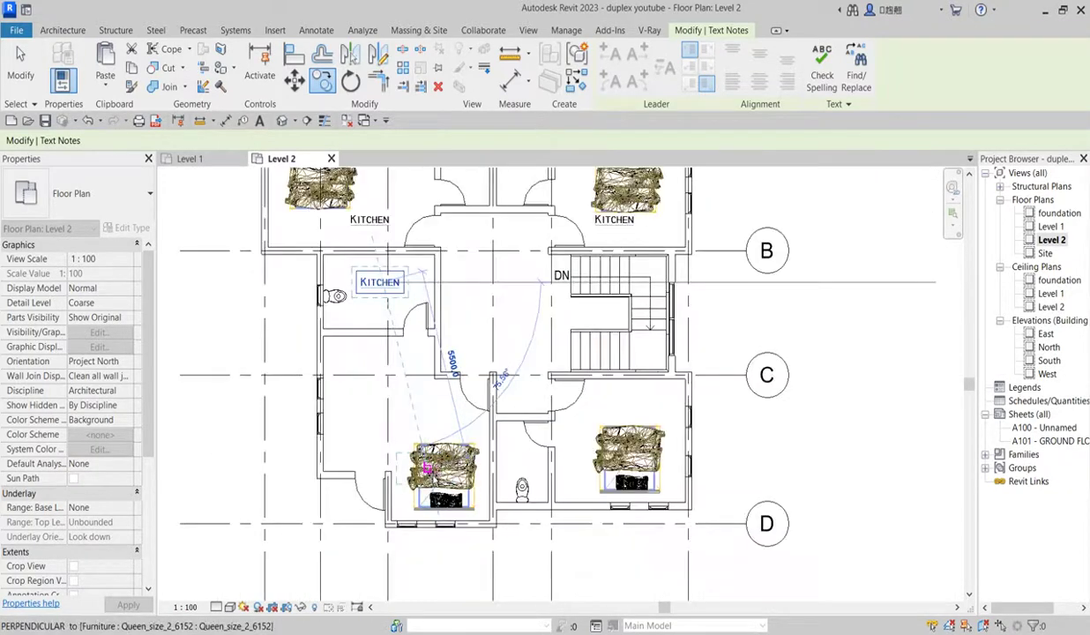
left_click(424, 407)
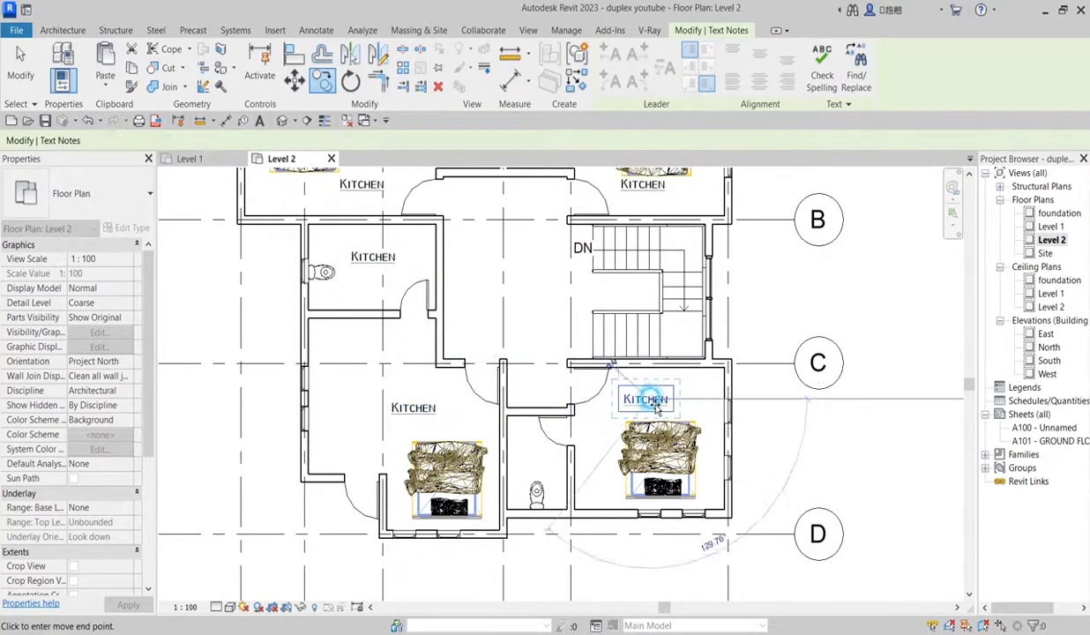
left_click(747, 380)
key("Escape")
key("Escape")
scroll(662, 392, "up", 3)
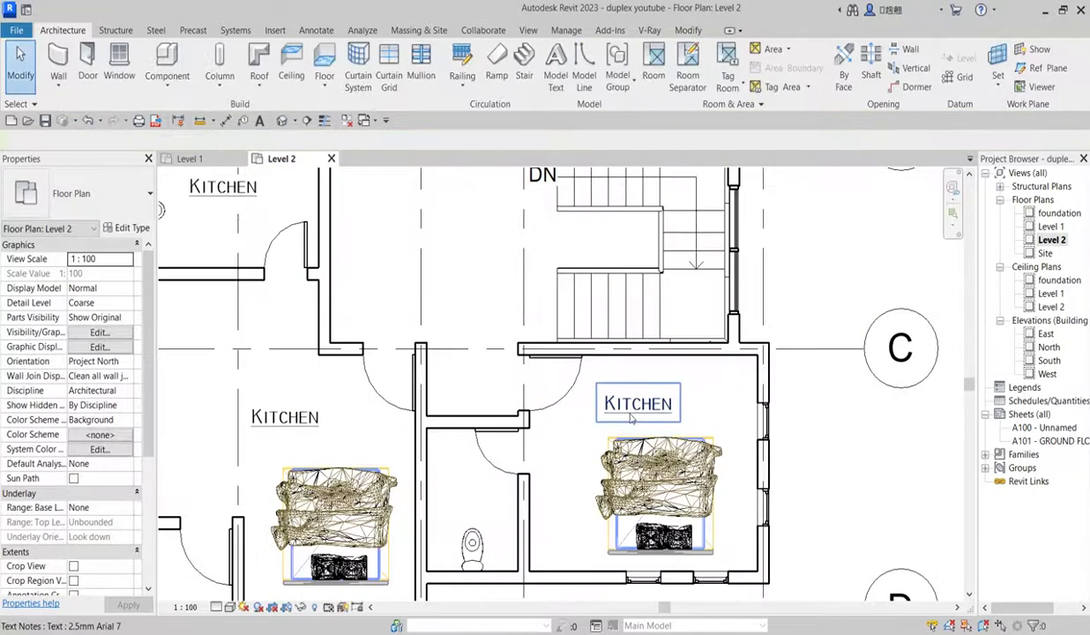
Change the lower-right KITCHEN label to BEDROOM.
double_click(638, 411)
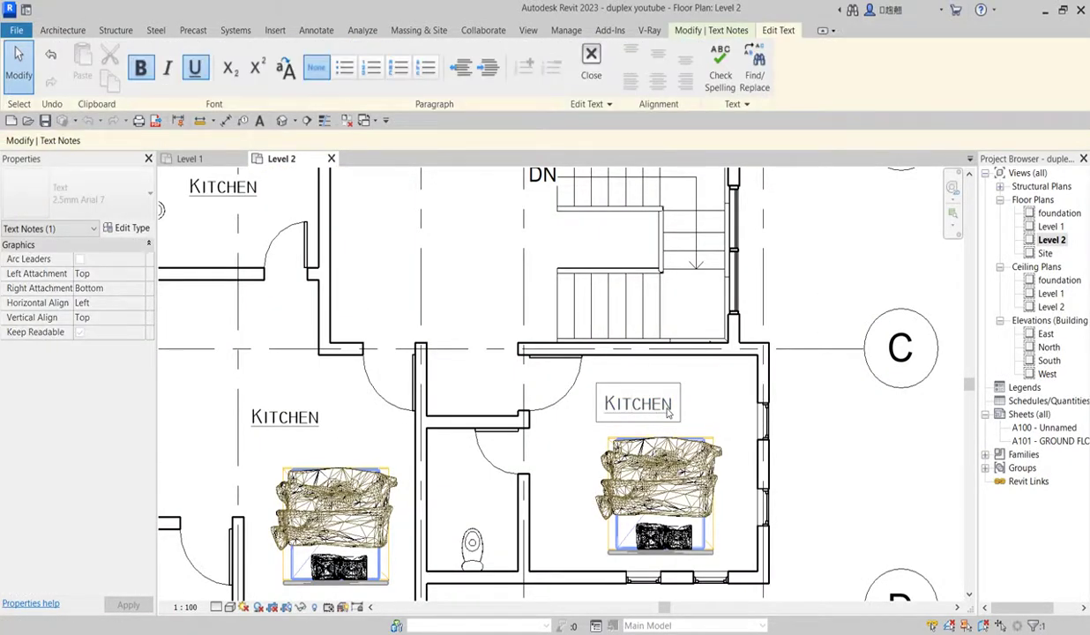
double_click(668, 411)
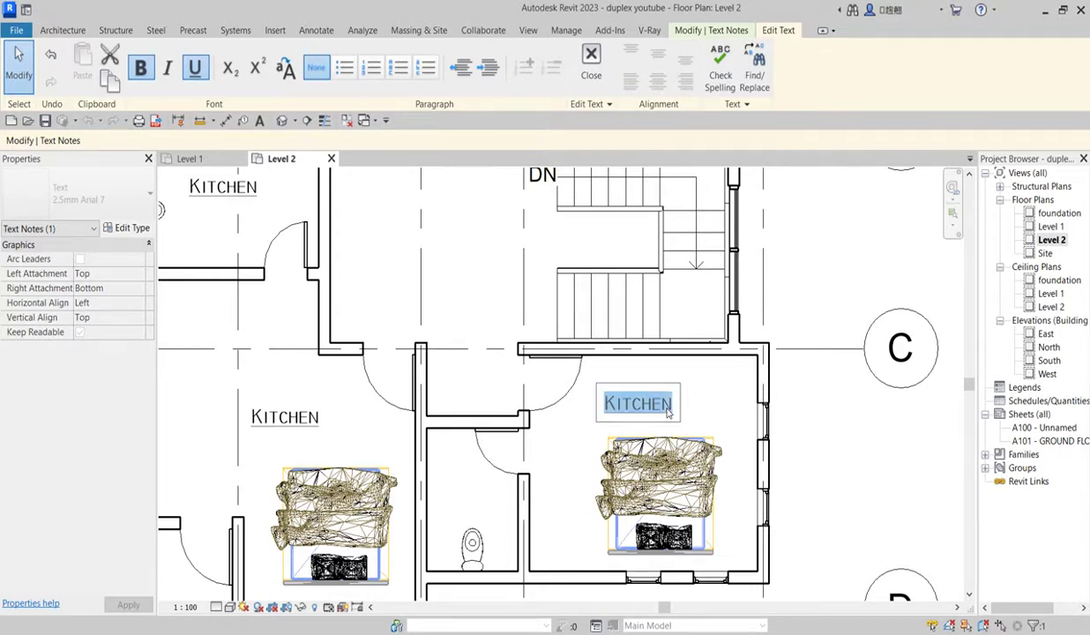
type("BEDROOM")
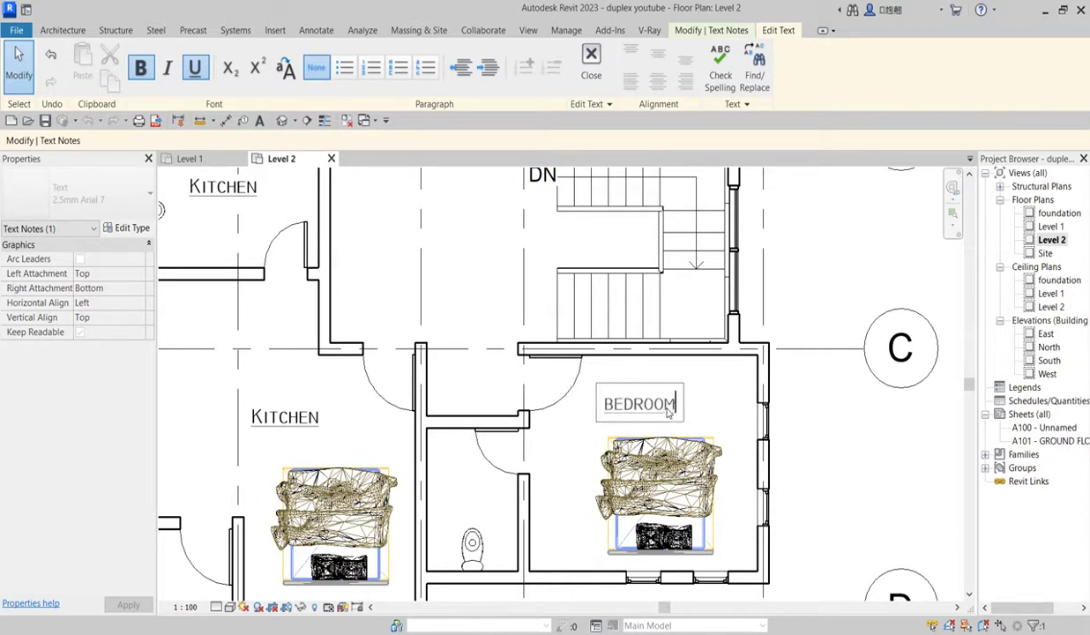
left_click(731, 419)
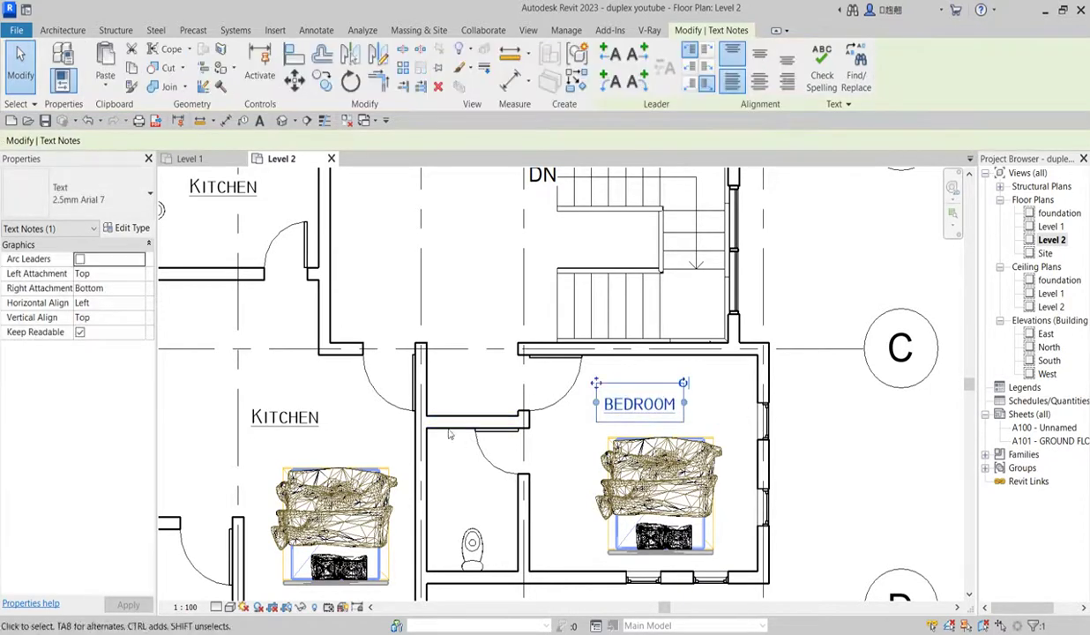
left_click(308, 423)
Change the lower-left KITCHEN label to BEDROOM.
key("ctrl+v")
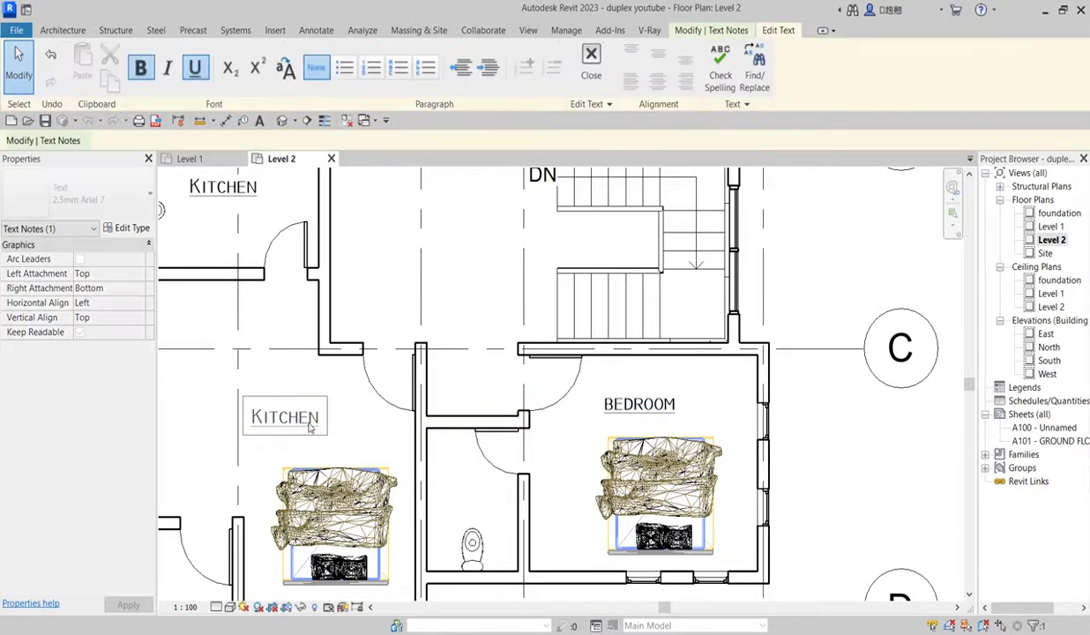
double_click(311, 426)
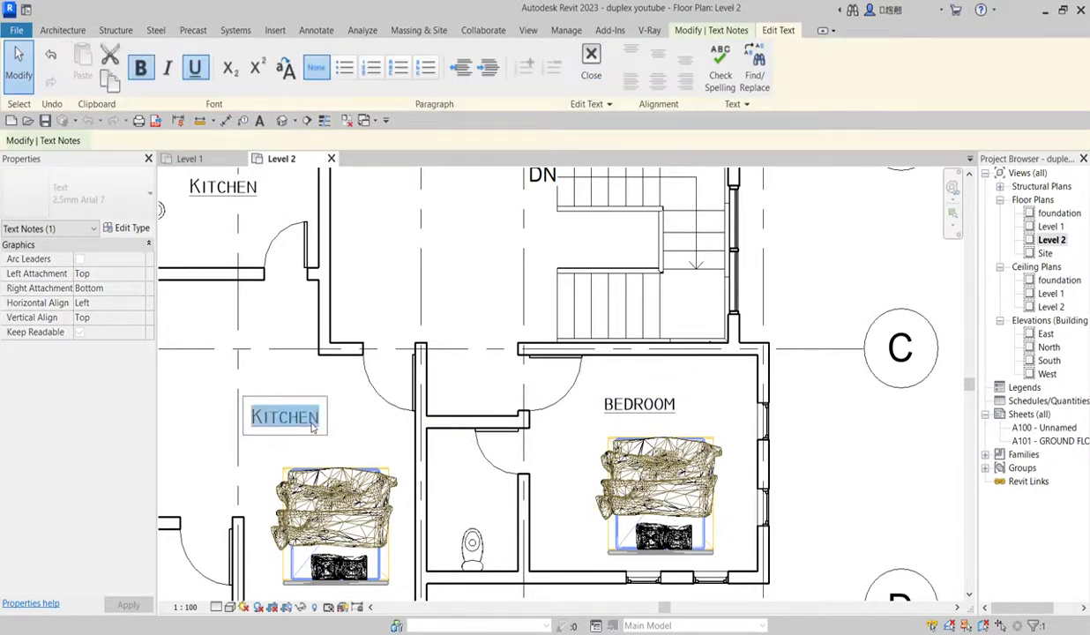
type("BEDROOM")
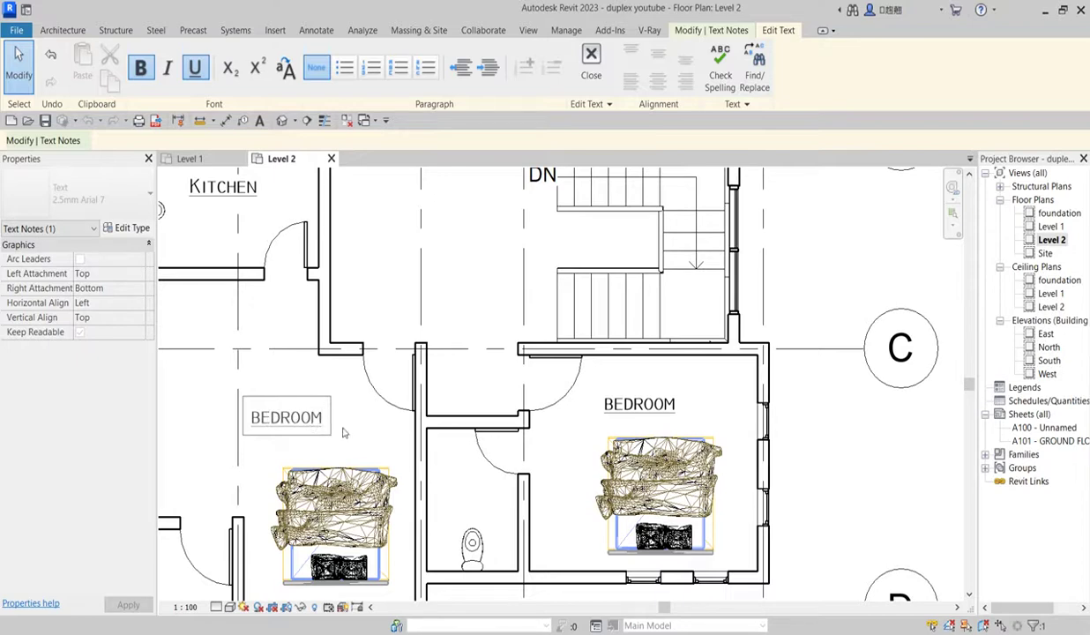
left_click(344, 432)
scroll(349, 432, "down", 3)
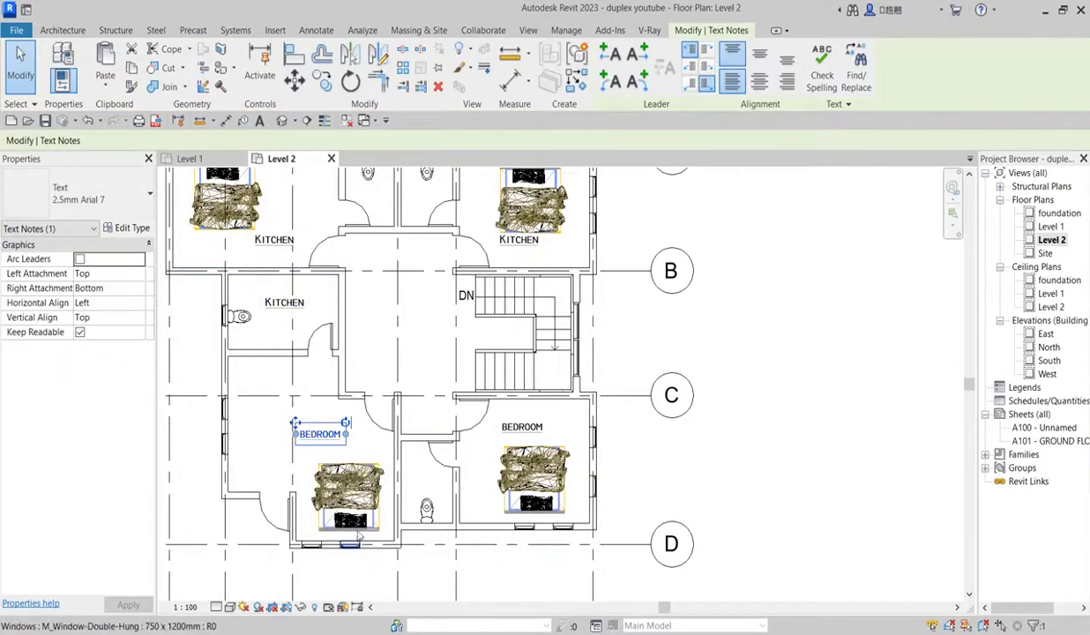
scroll(334, 441, "up", 3)
Make the lower-left label read MASTER BEDROOM and shift it left in the room.
double_click(284, 429)
left_click(283, 430)
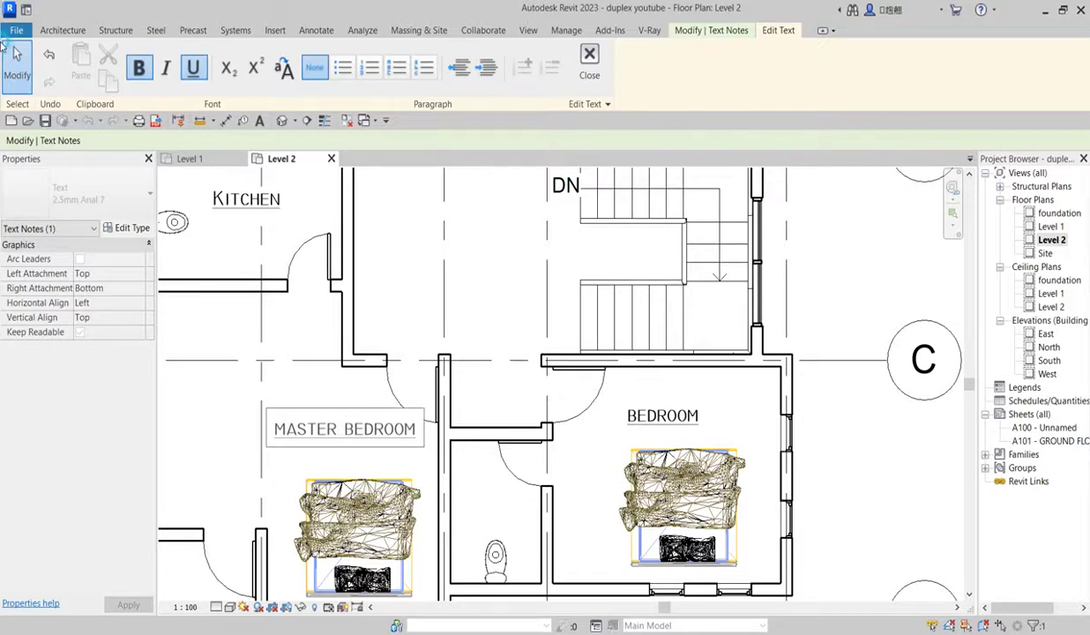
left_click(259, 399)
scroll(265, 406, "down", 4)
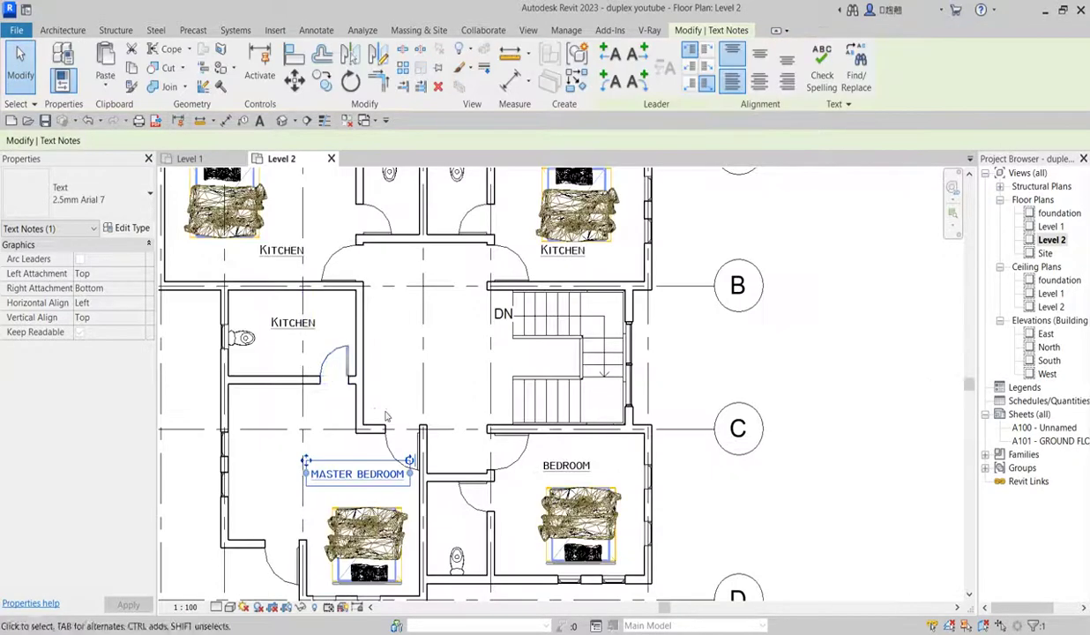
scroll(340, 464, "up", 2)
left_click_drag(338, 443, 308, 443)
scroll(344, 414, "down", 2)
scroll(347, 405, "up", 3)
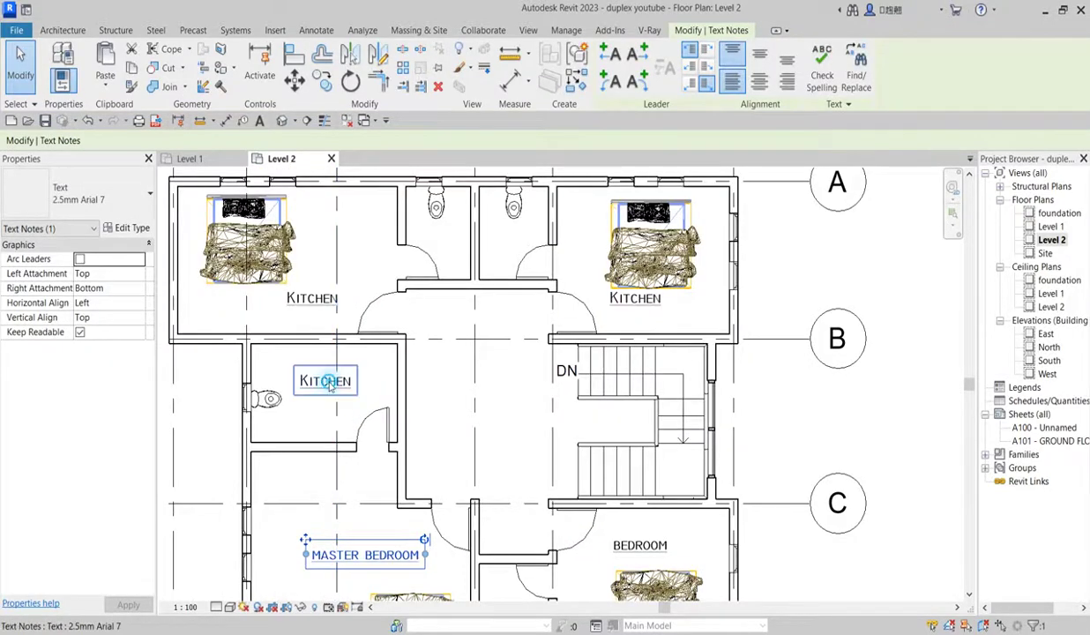
Change the small room's KITCHEN label to B/T.
left_click(327, 381)
left_click(336, 387)
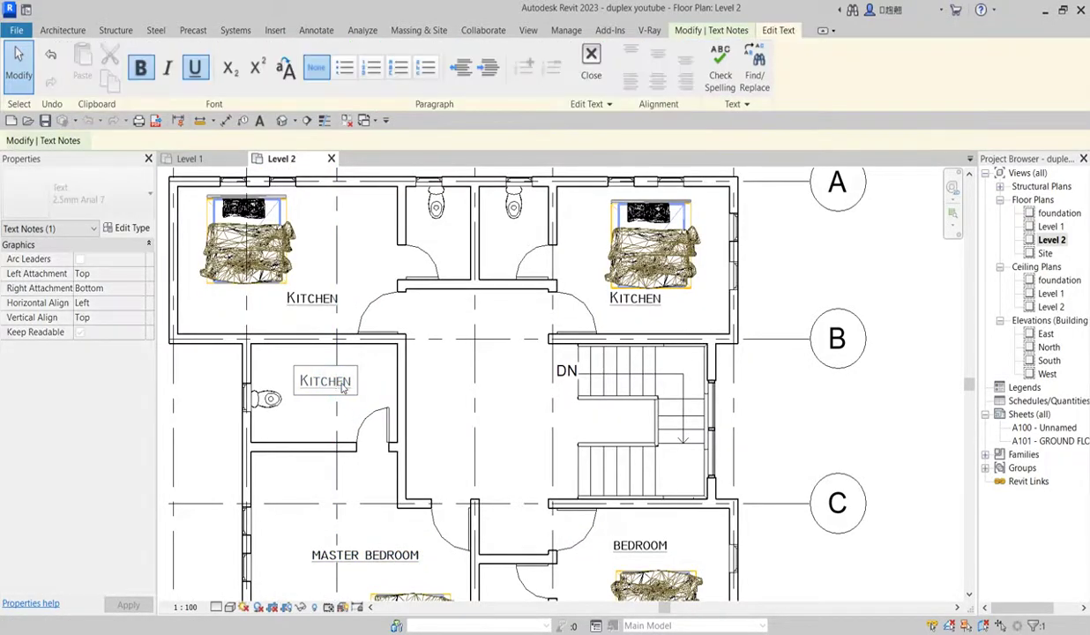
double_click(342, 384)
type("B/T")
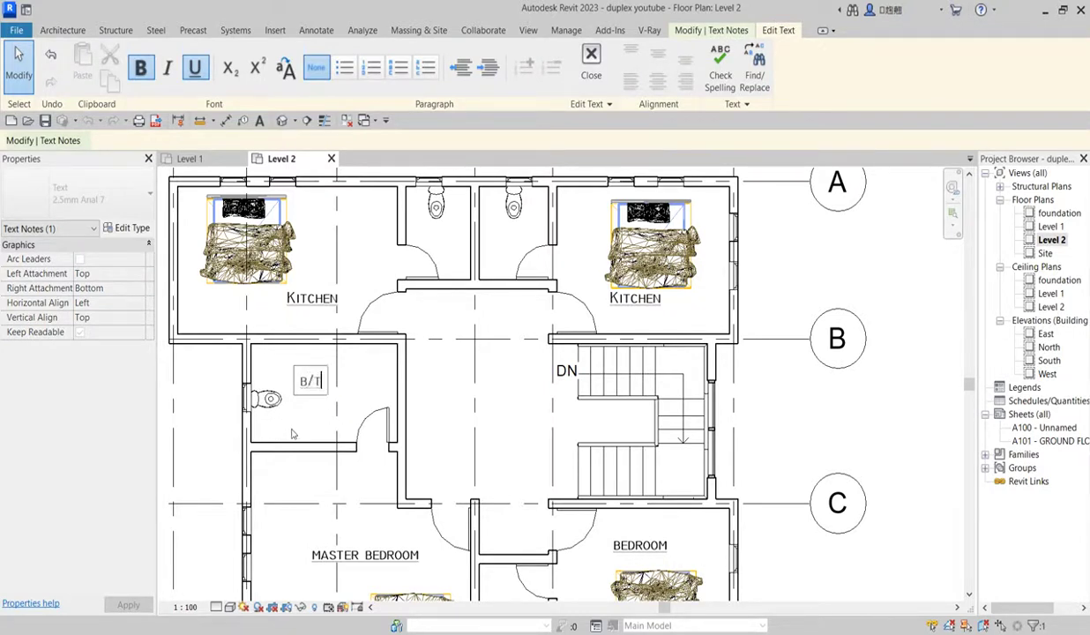
left_click(317, 305)
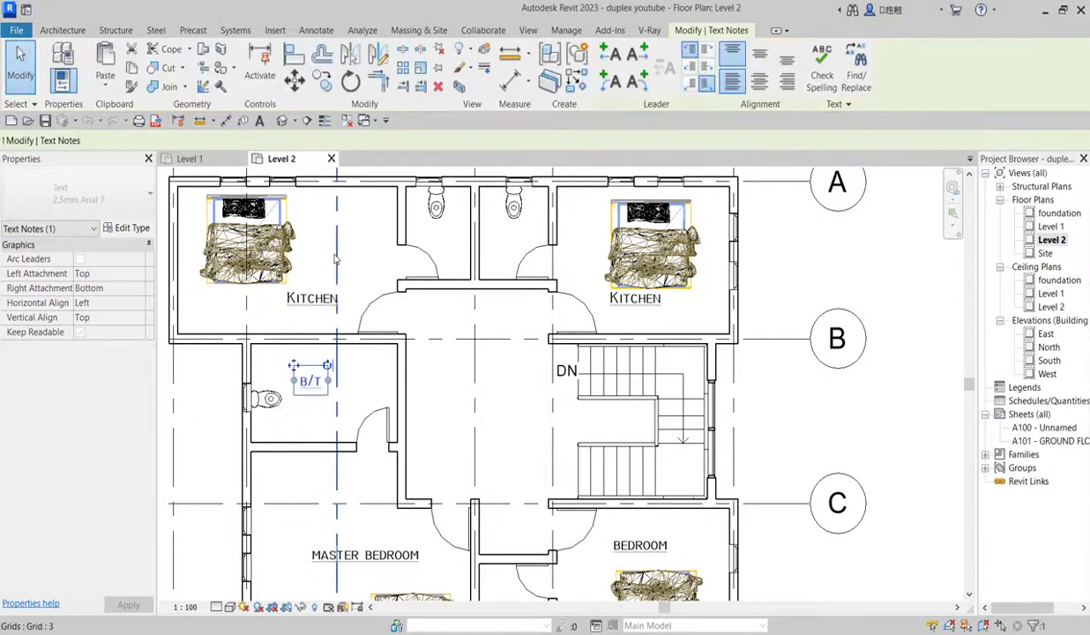
Change the upper-left KITCHEN label to BEDROOM.
left_click(308, 296)
left_click(318, 303)
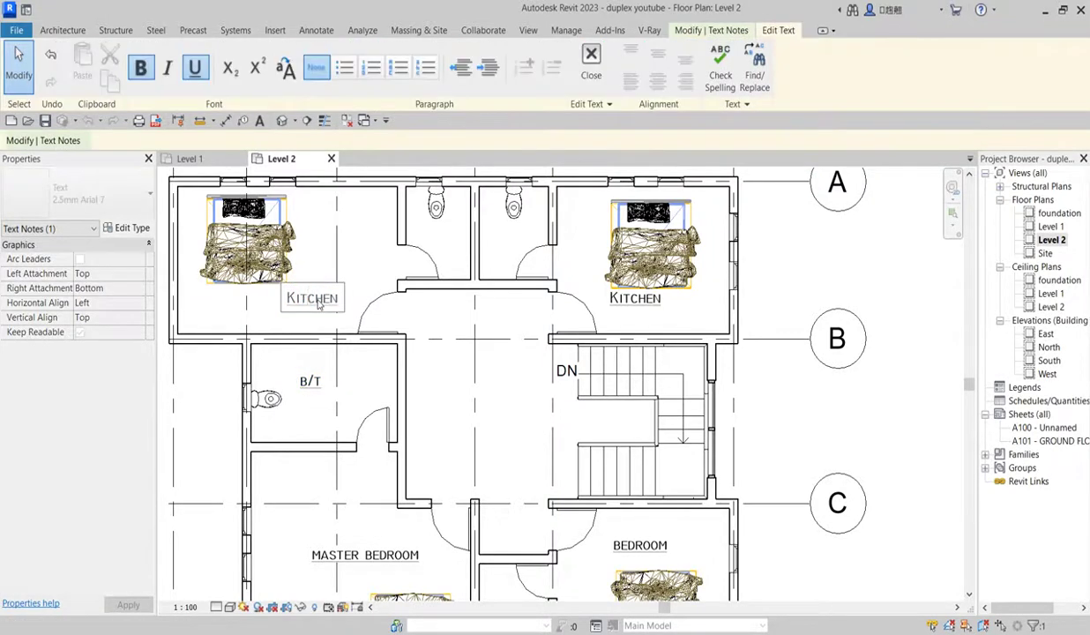
double_click(318, 303)
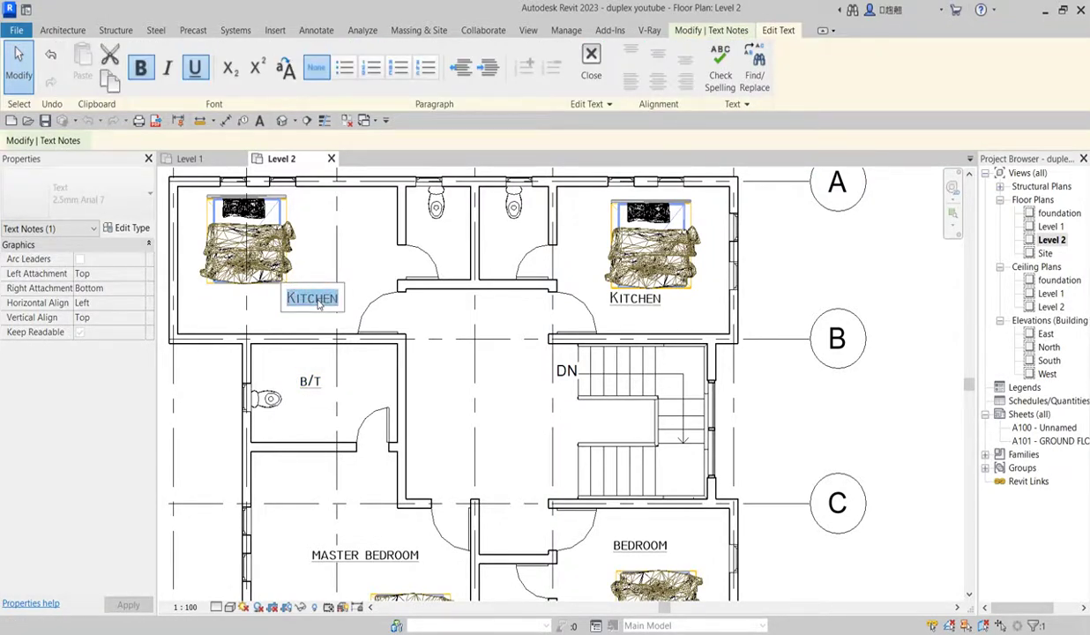
type("BEDROOM")
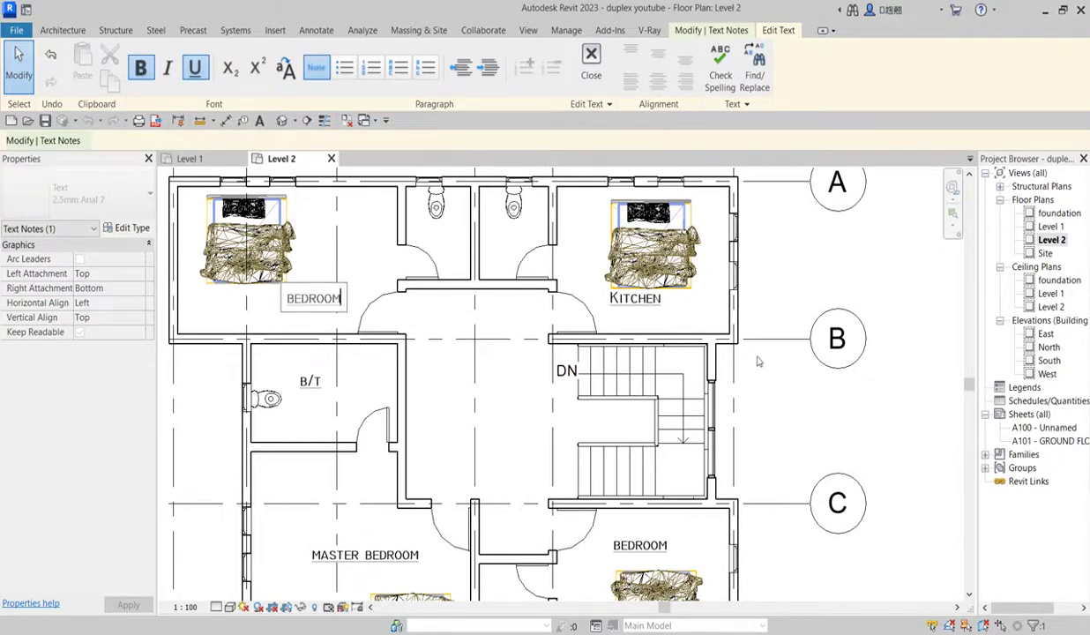
left_click(641, 305)
Copy the BEDROOM label to the upper-right room, delete its leftover KITCHEN note, and center it under the bed.
left_click(641, 305)
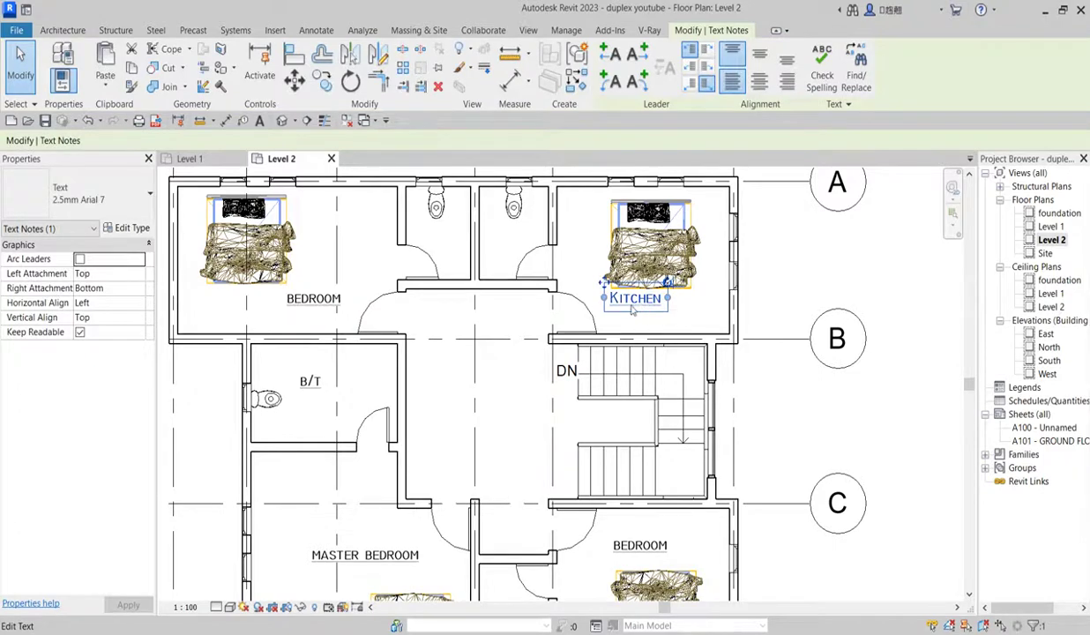
left_click(313, 301)
left_click(322, 81)
left_click(319, 288)
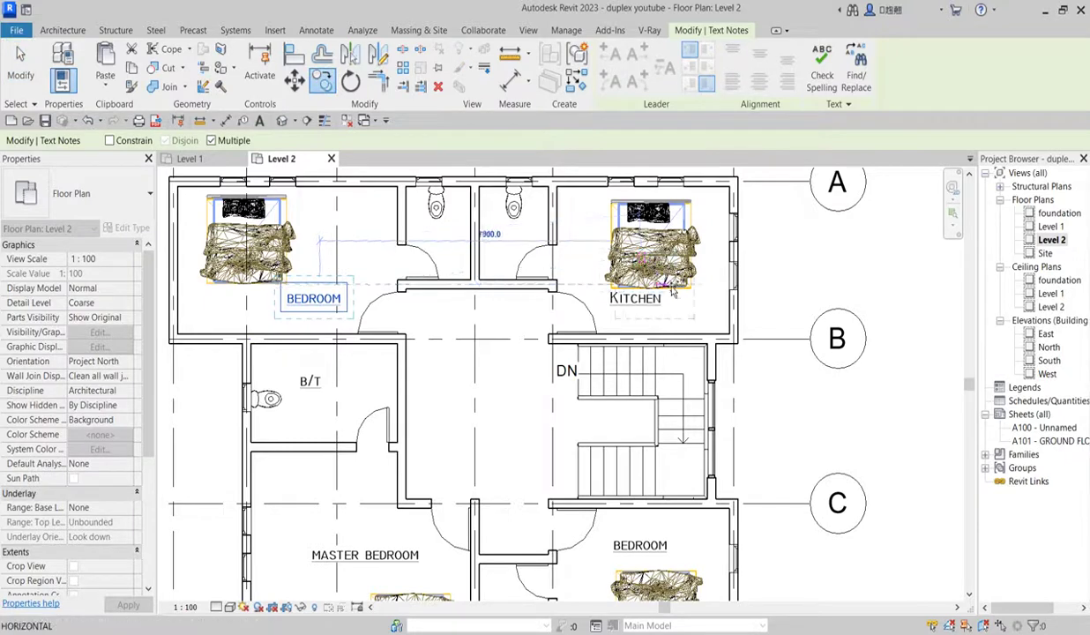
left_click(694, 291)
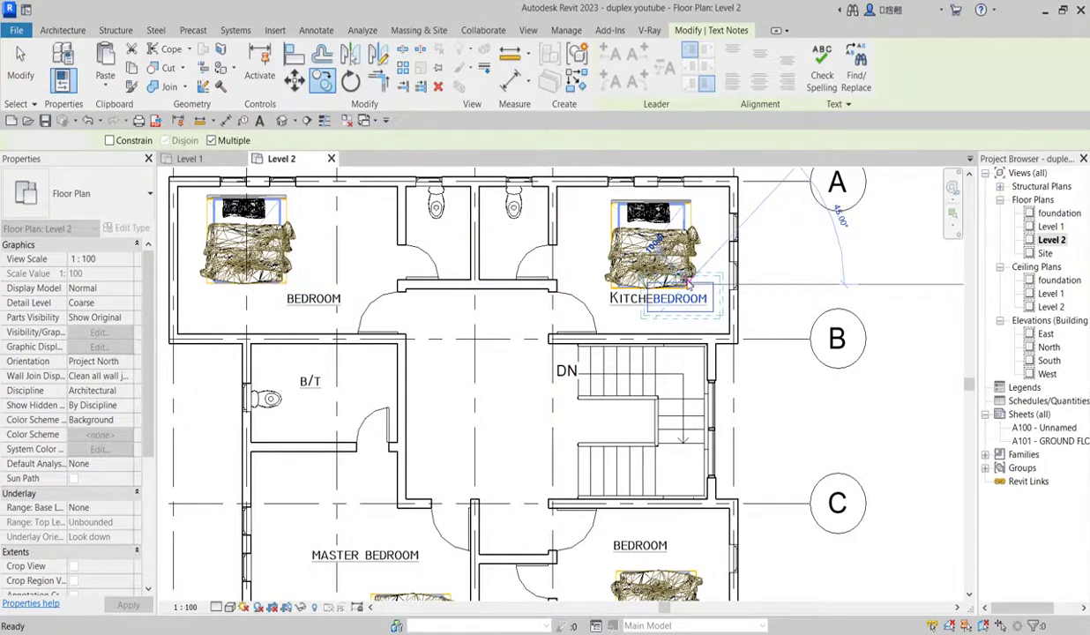
key("Escape")
key("Escape")
left_click(583, 301)
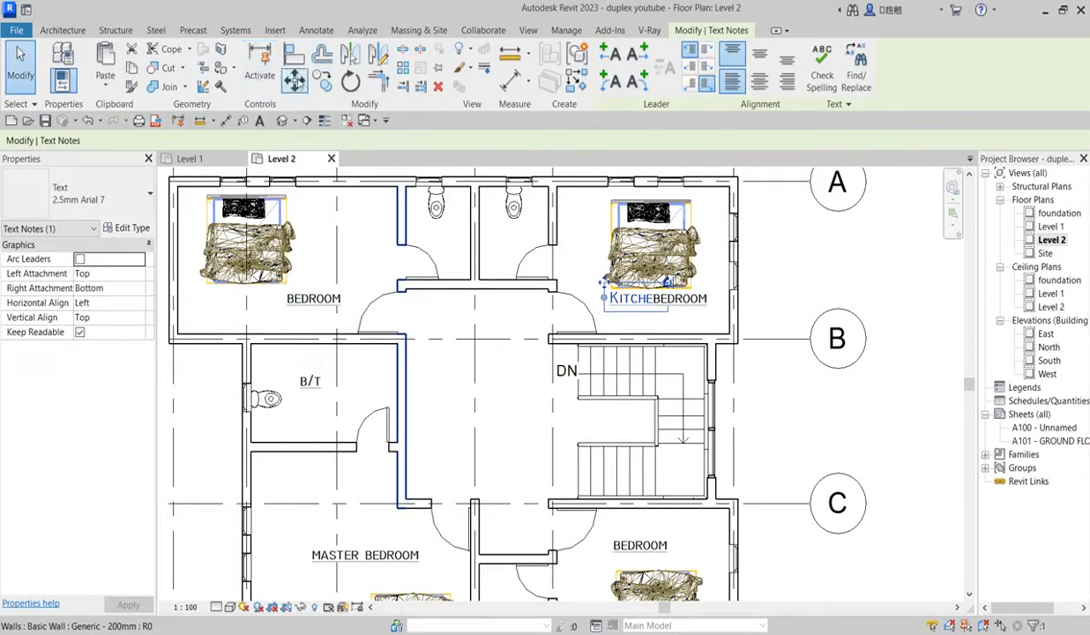
left_click(437, 87)
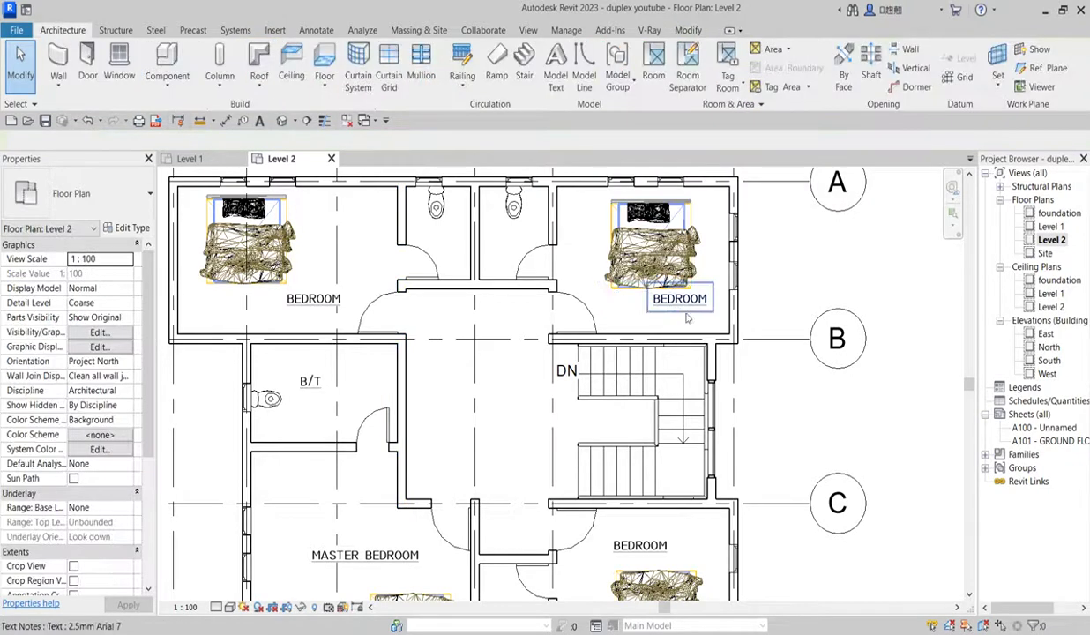
left_click_drag(689, 318, 672, 318)
left_click(489, 452)
Select the upper bathroom toilet and start a similar placement, then cancel it.
scroll(510, 426, "down", 3)
scroll(441, 335, "up", 3)
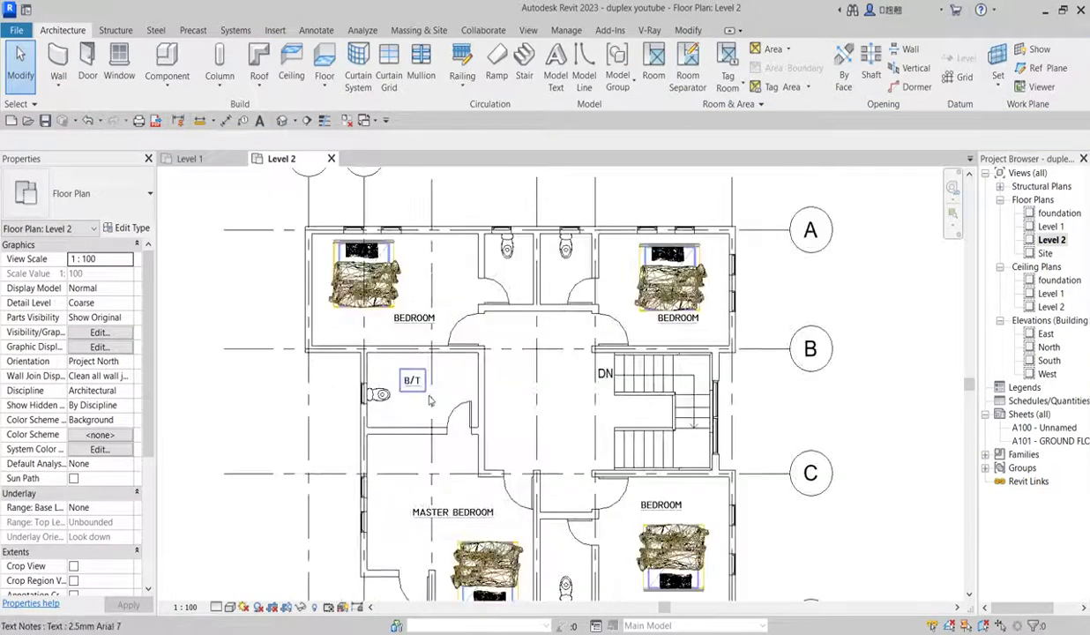
left_click(506, 248)
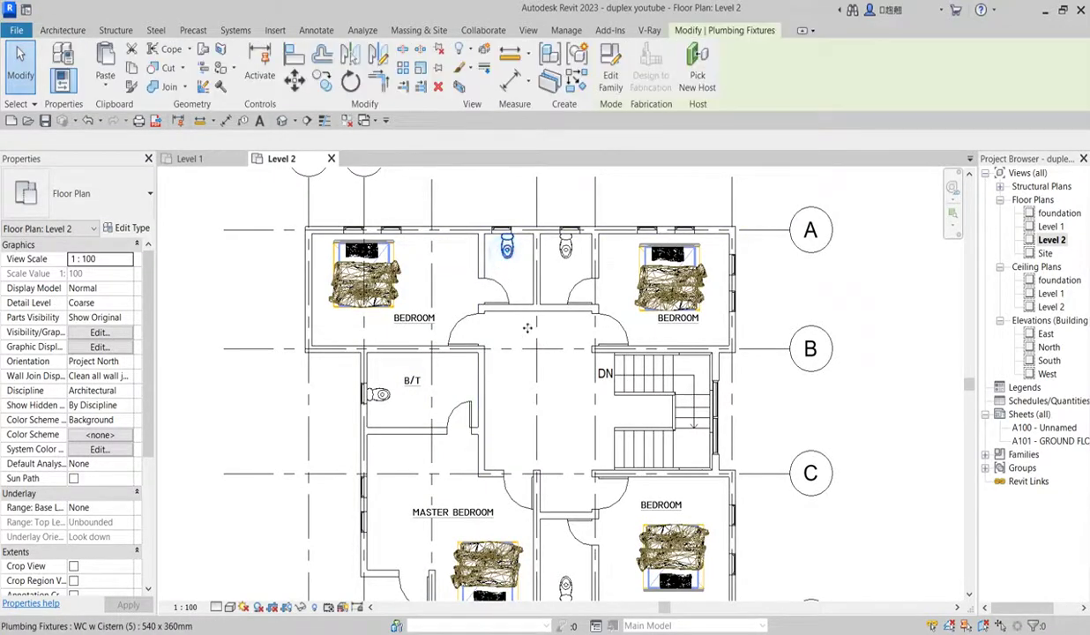
left_click(576, 79)
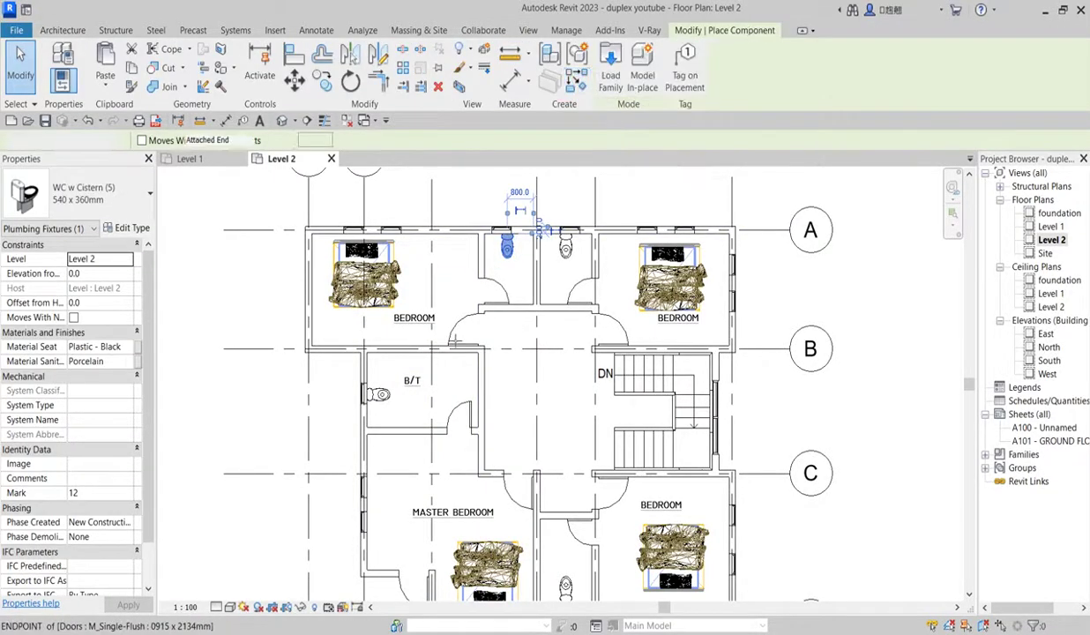
key("Escape")
key("Escape")
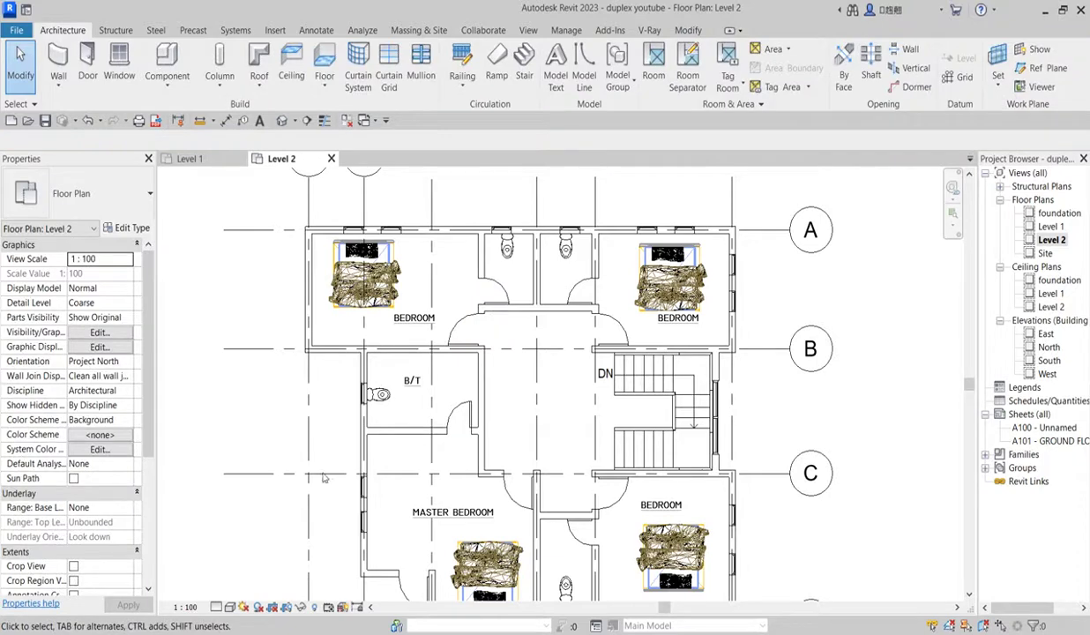
Place an M_Shower Stall-2D fixture in the corner of the B/T bathroom.
left_click(168, 61)
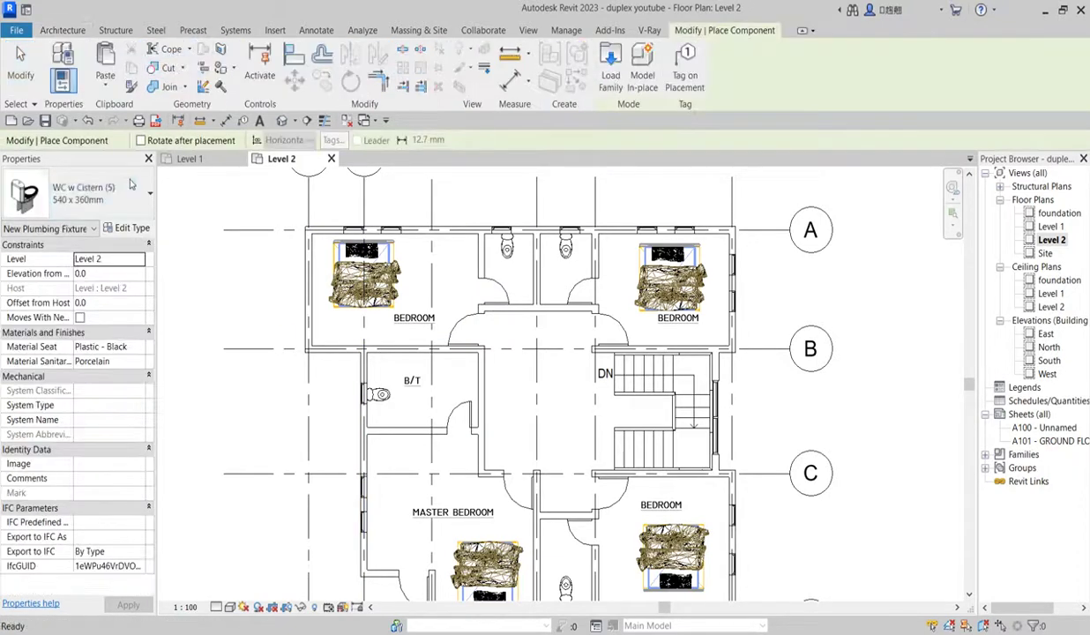
left_click(128, 200)
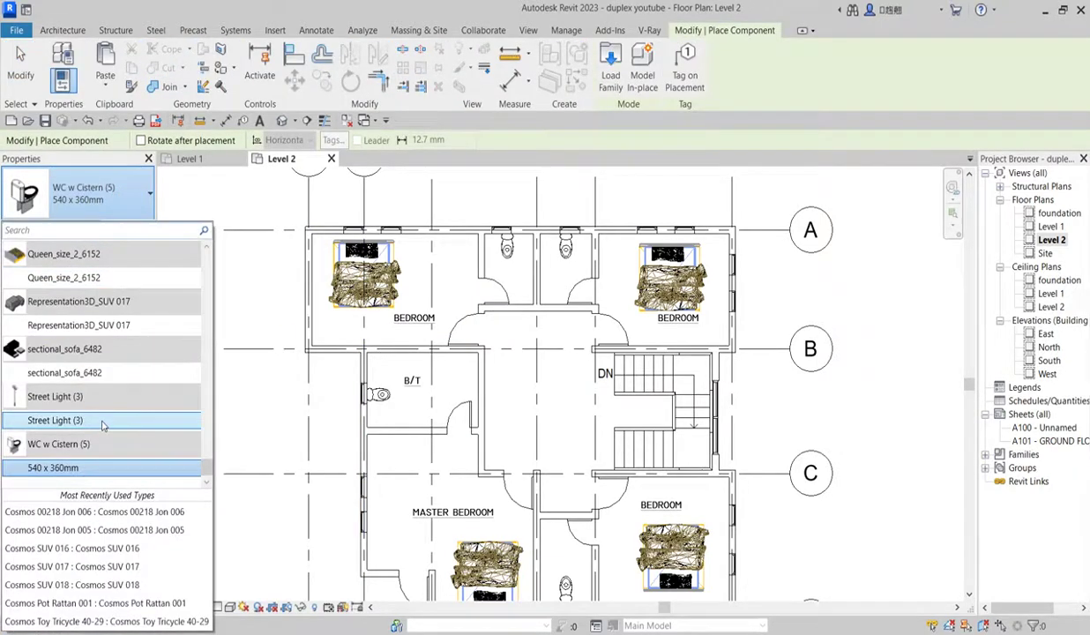
scroll(105, 351, "up", 5)
scroll(106, 350, "up", 5)
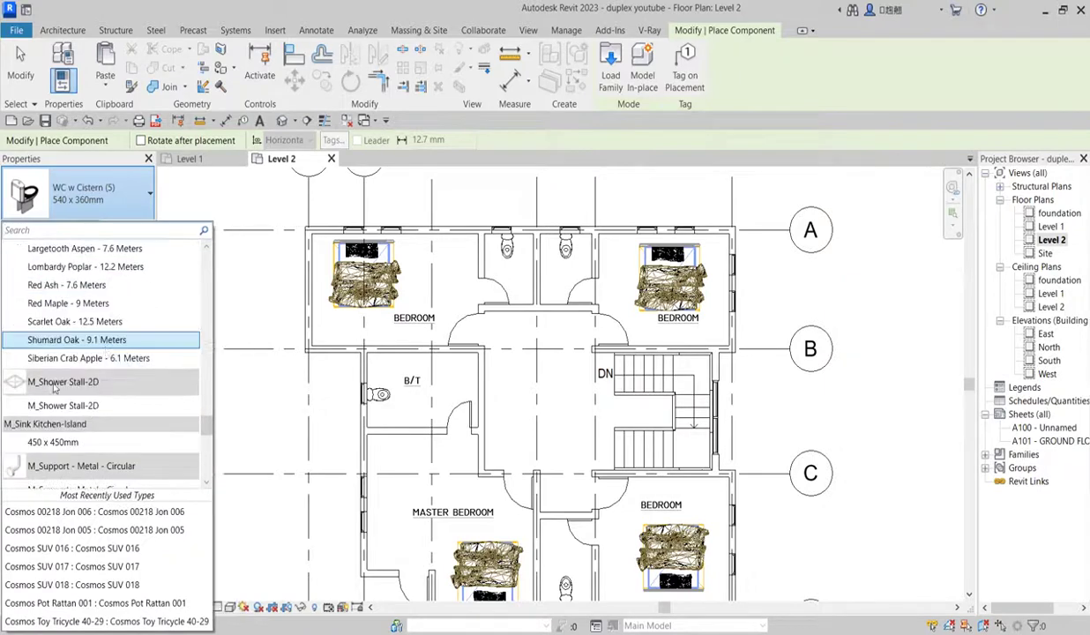
left_click(70, 405)
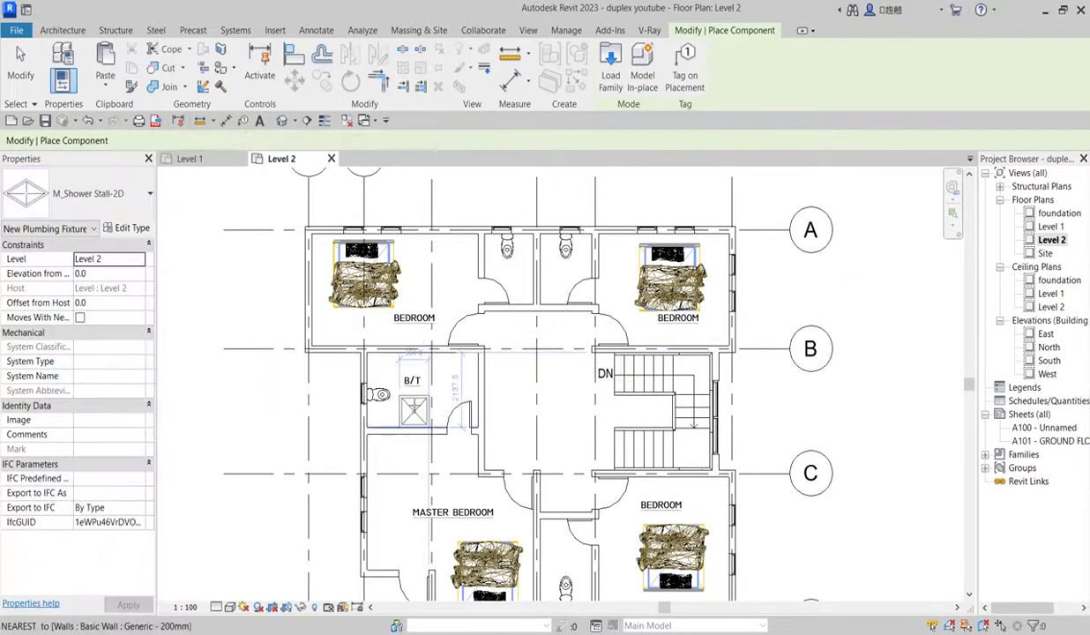
scroll(423, 397, "up", 3)
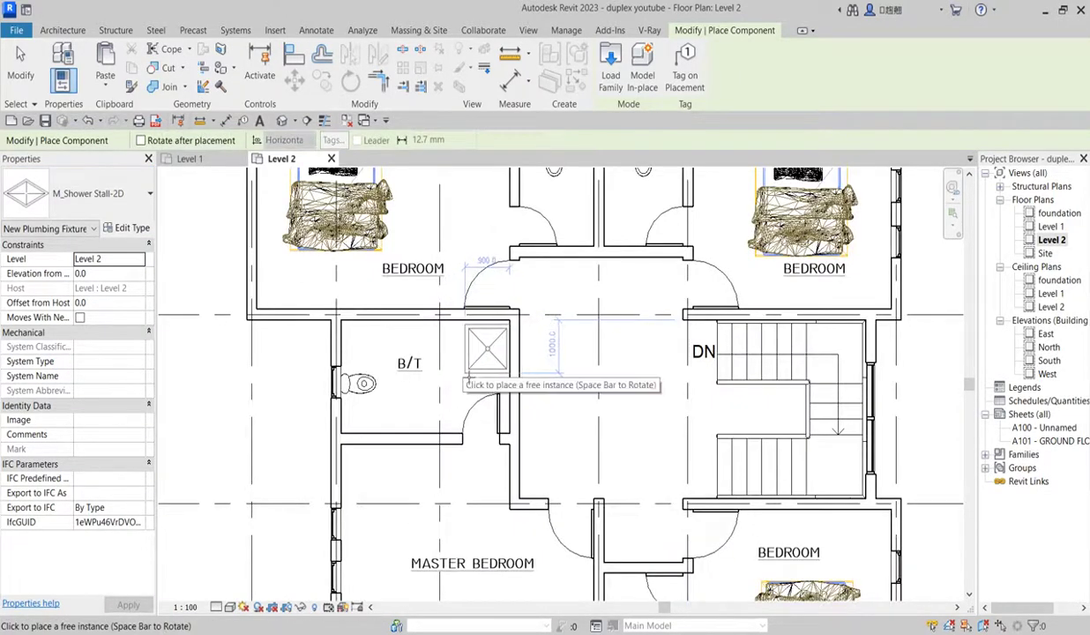
left_click(459, 369)
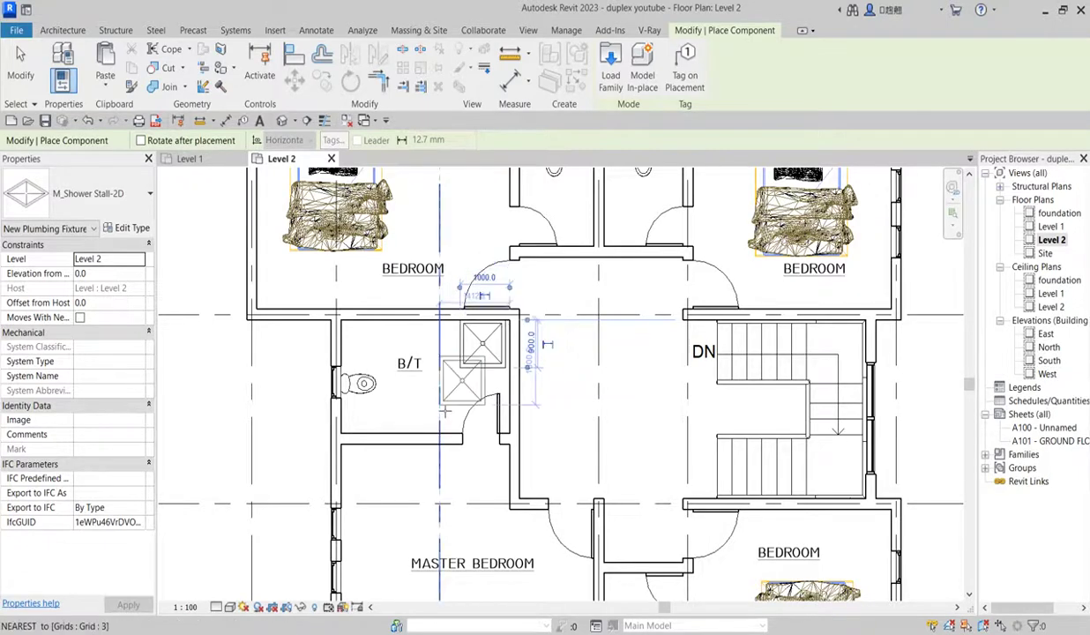
key("Escape")
key("Escape")
scroll(441, 406, "down", 3)
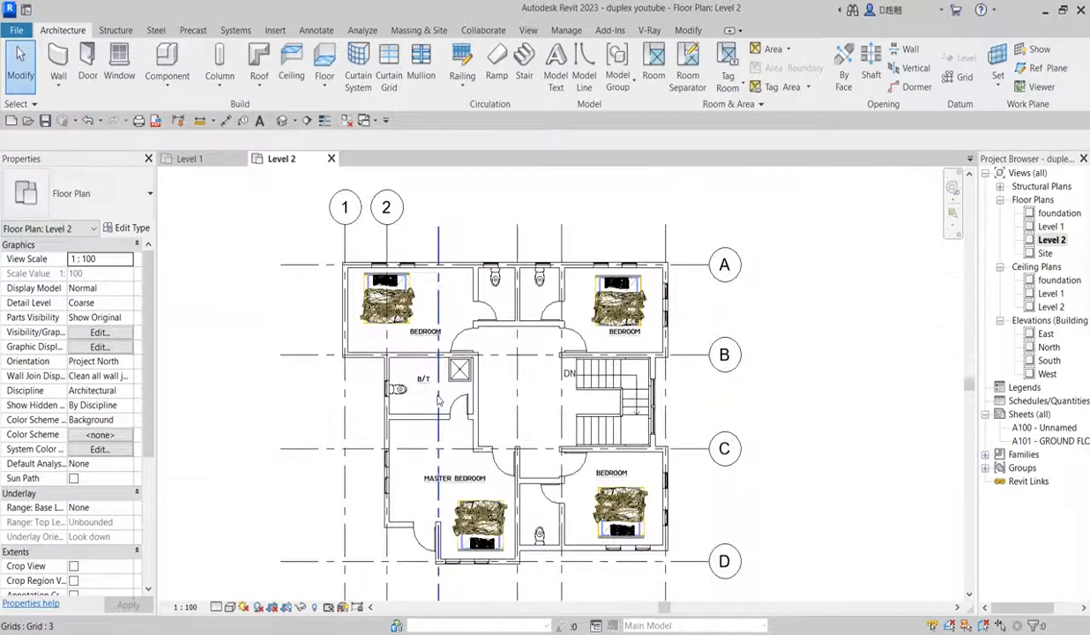
scroll(370, 211, "down", 1)
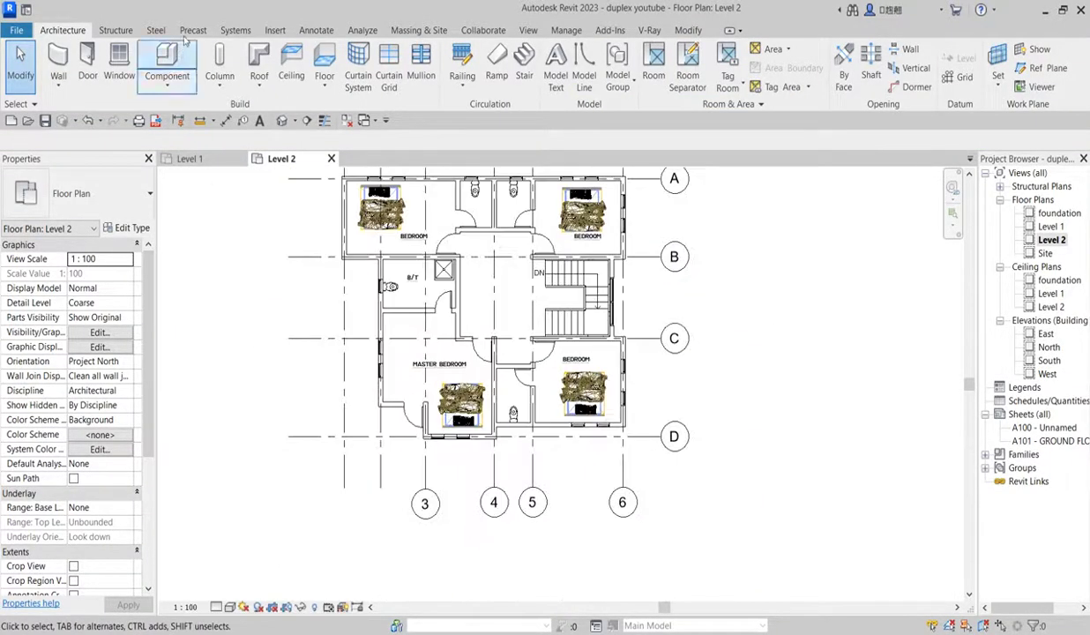
left_click(173, 55)
Place Basin - Small fixtures against the walls of the right and left upper toilet rooms.
left_click(132, 193)
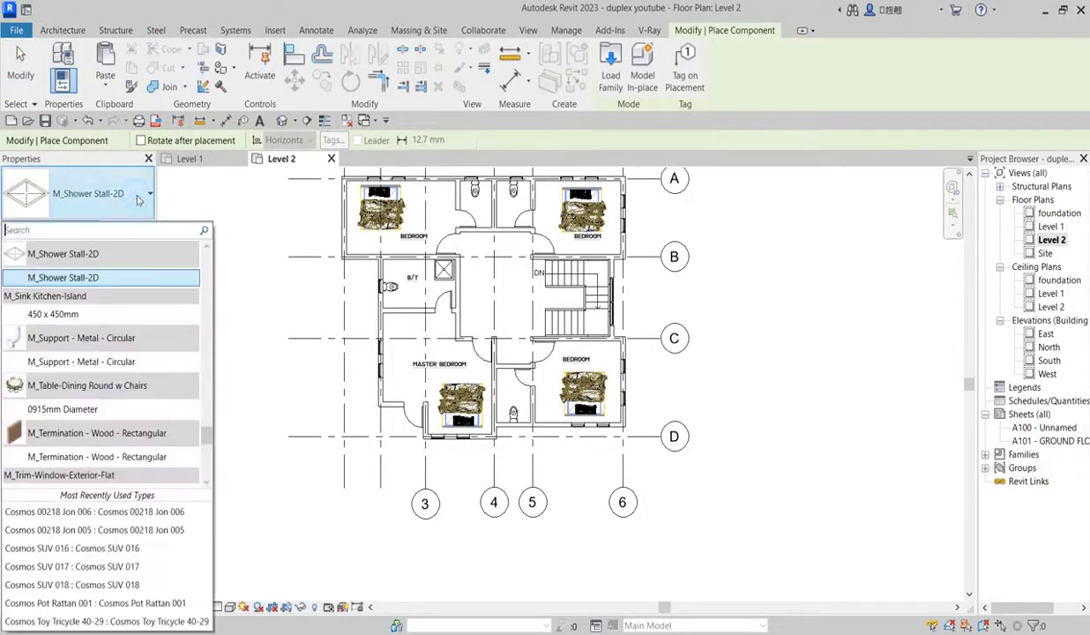
left_click_drag(209, 433, 204, 232)
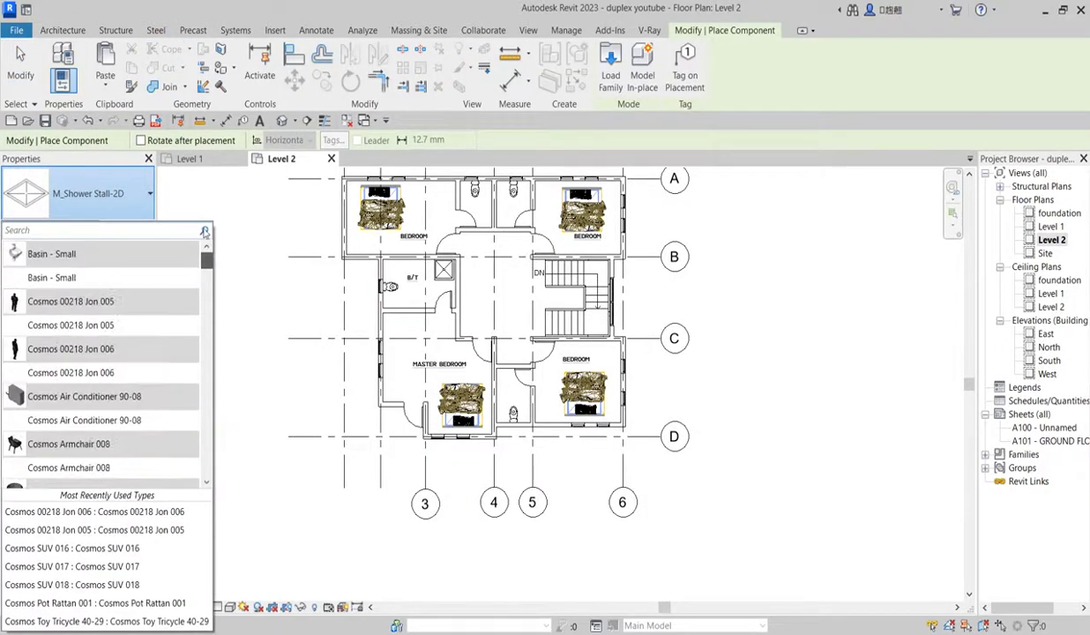
left_click(53, 276)
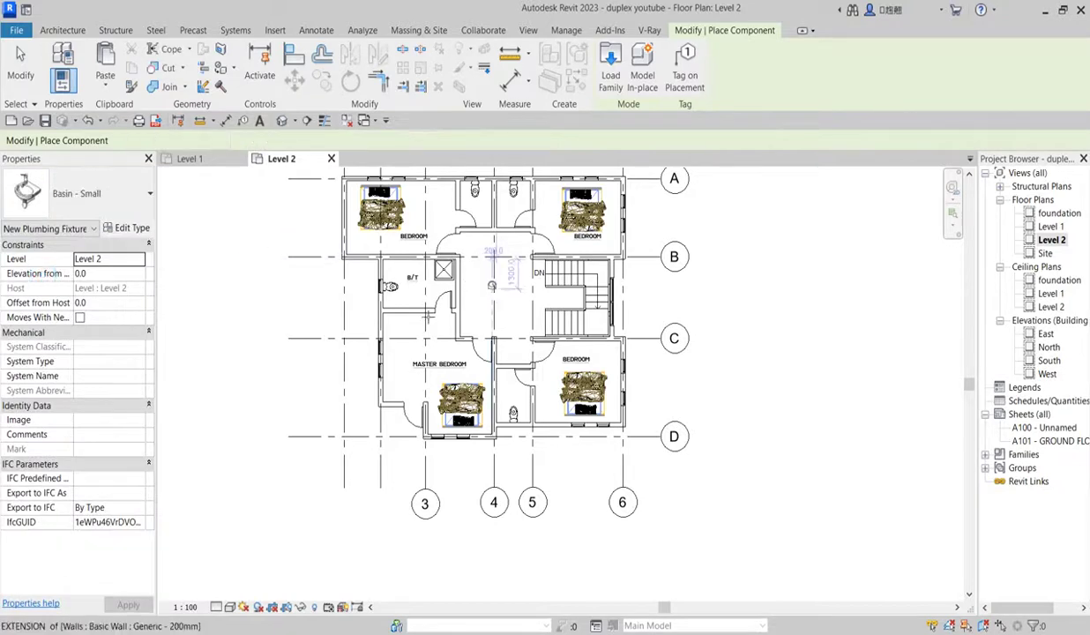
scroll(424, 303, "up", 3)
scroll(424, 302, "up", 2)
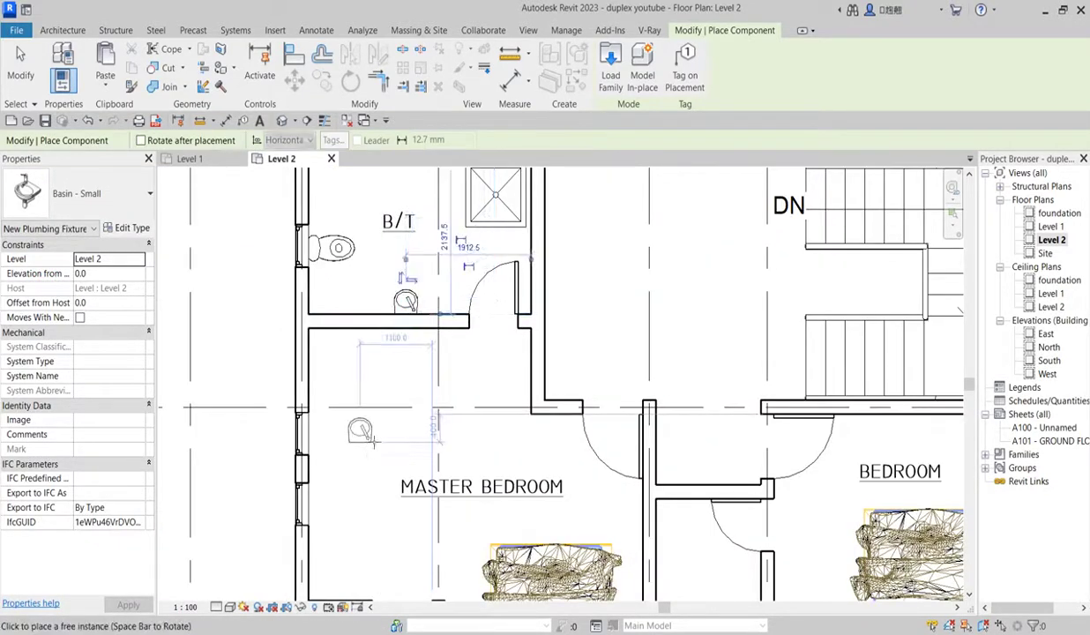
scroll(536, 242, "down", 4)
scroll(536, 243, "up", 3)
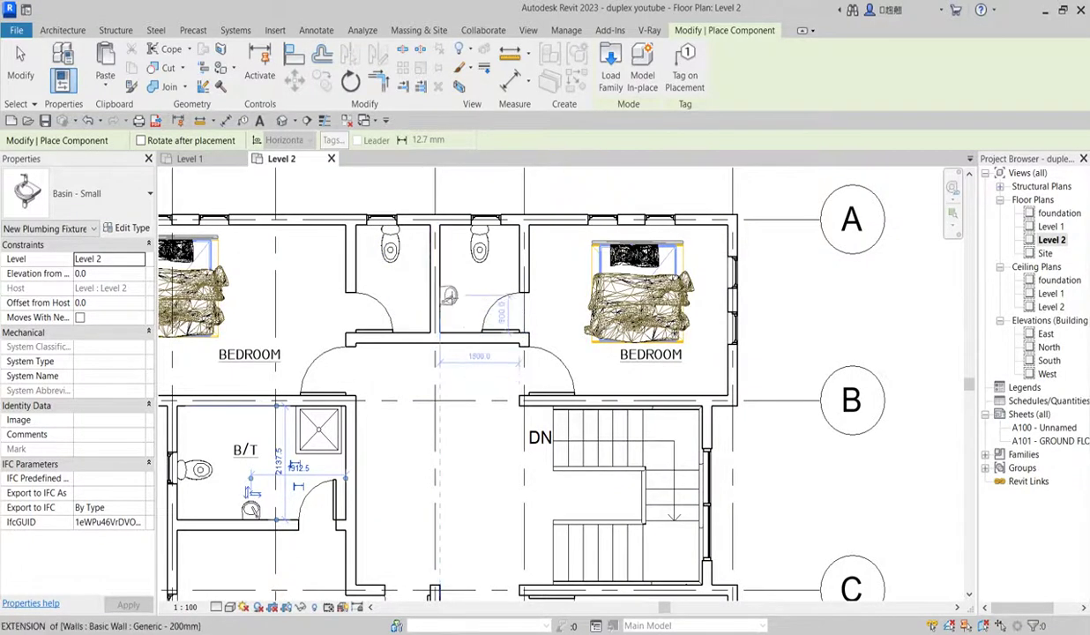
left_click(445, 279)
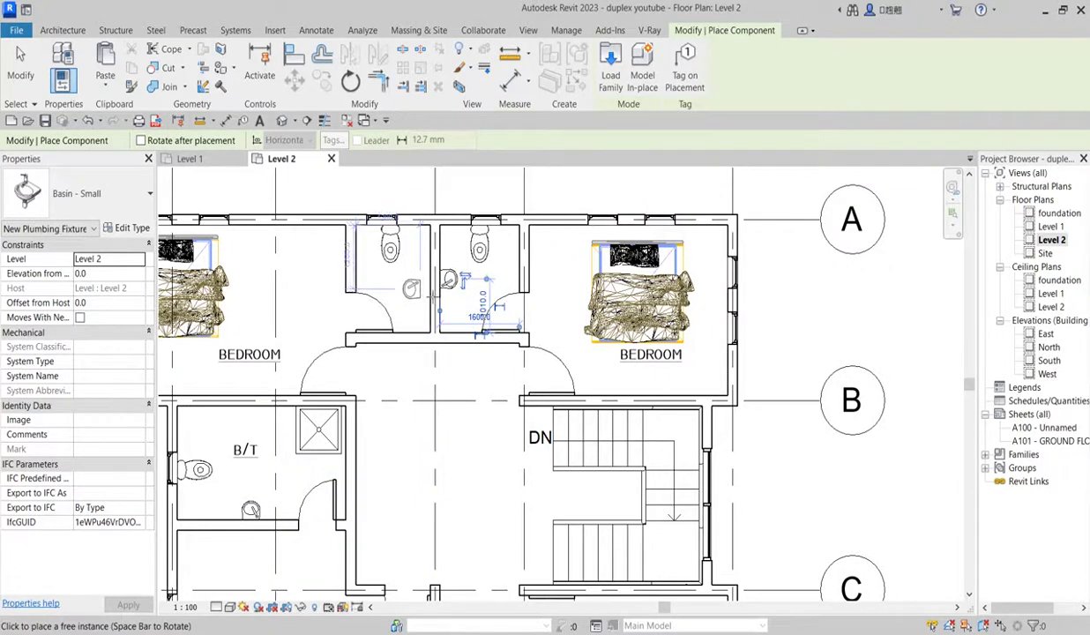
scroll(419, 282, "up", 2)
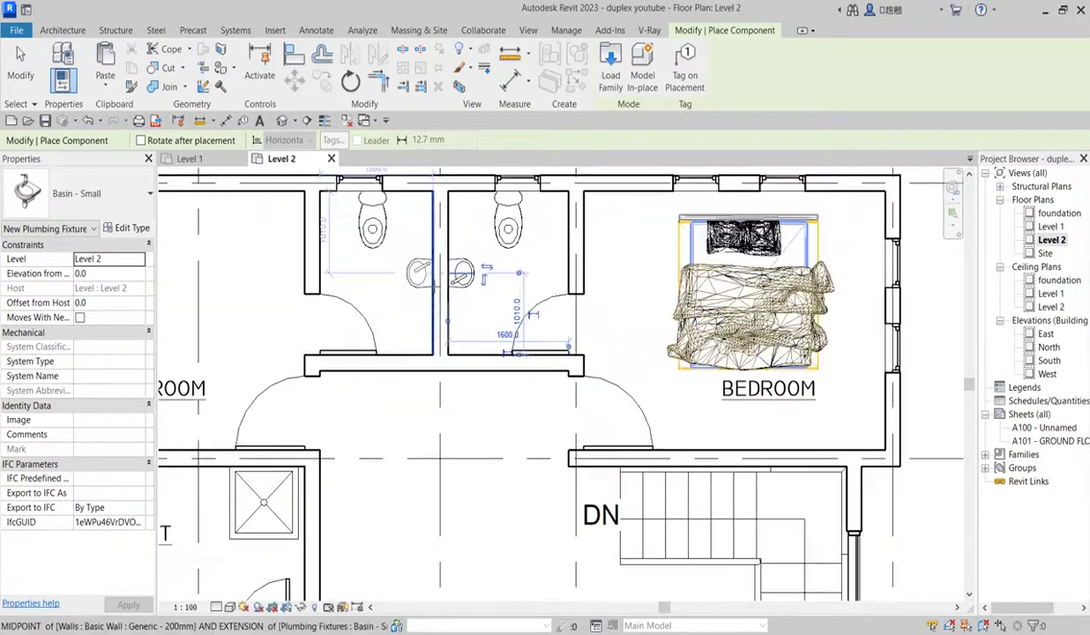
left_click(420, 273)
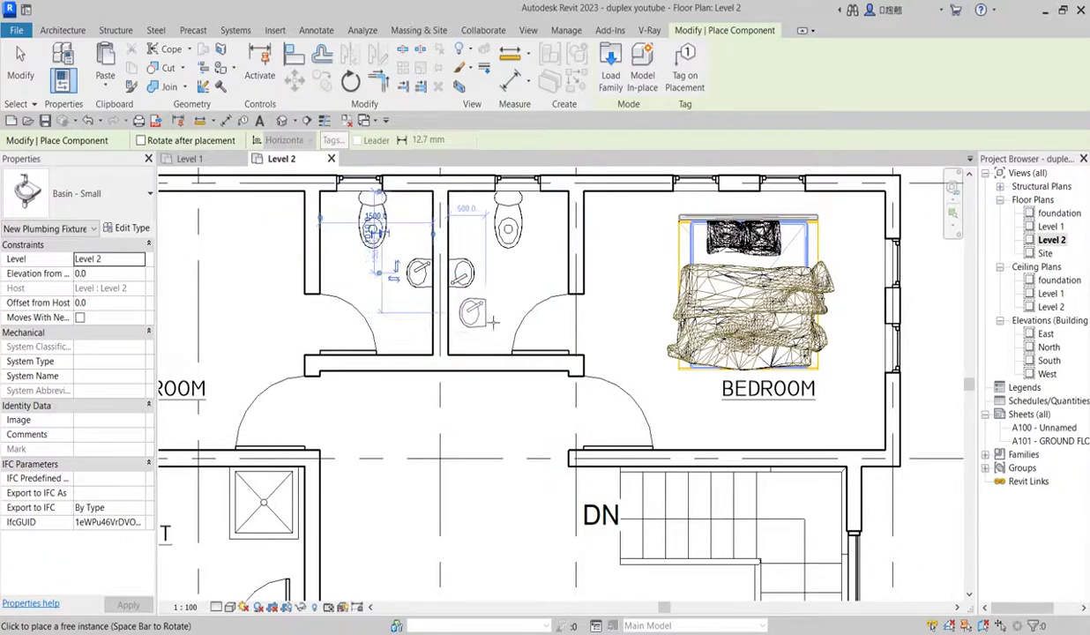
key("Escape")
key("Escape")
Select a placed basin and start placing another basin of the same type.
scroll(521, 438, "down", 4)
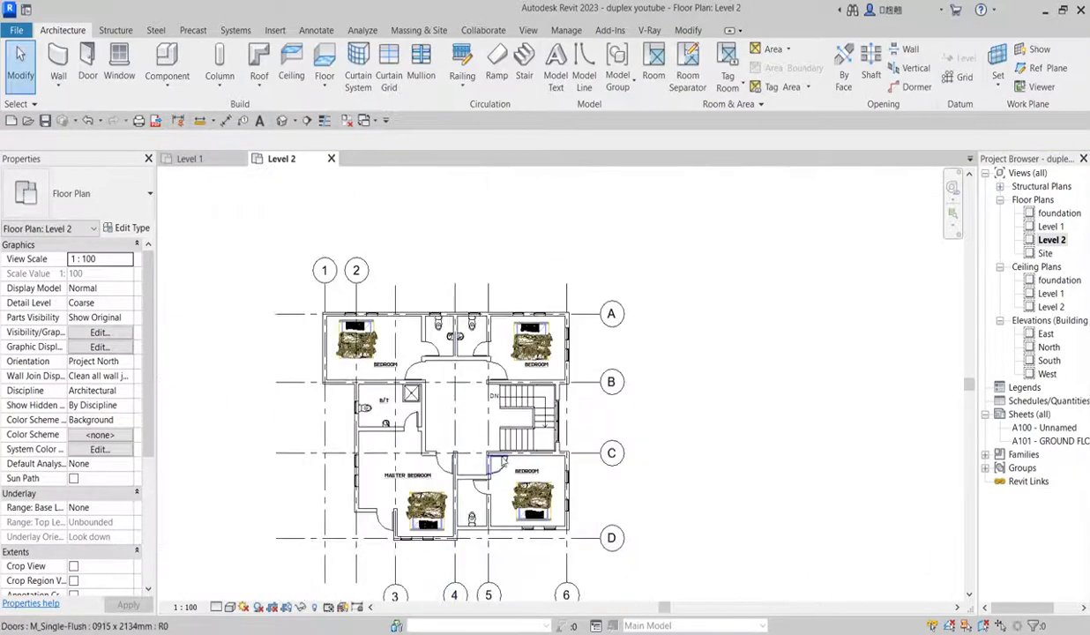
scroll(521, 438, "up", 3)
scroll(543, 404, "down", 2)
scroll(527, 512, "up", 2)
scroll(617, 406, "down", 2)
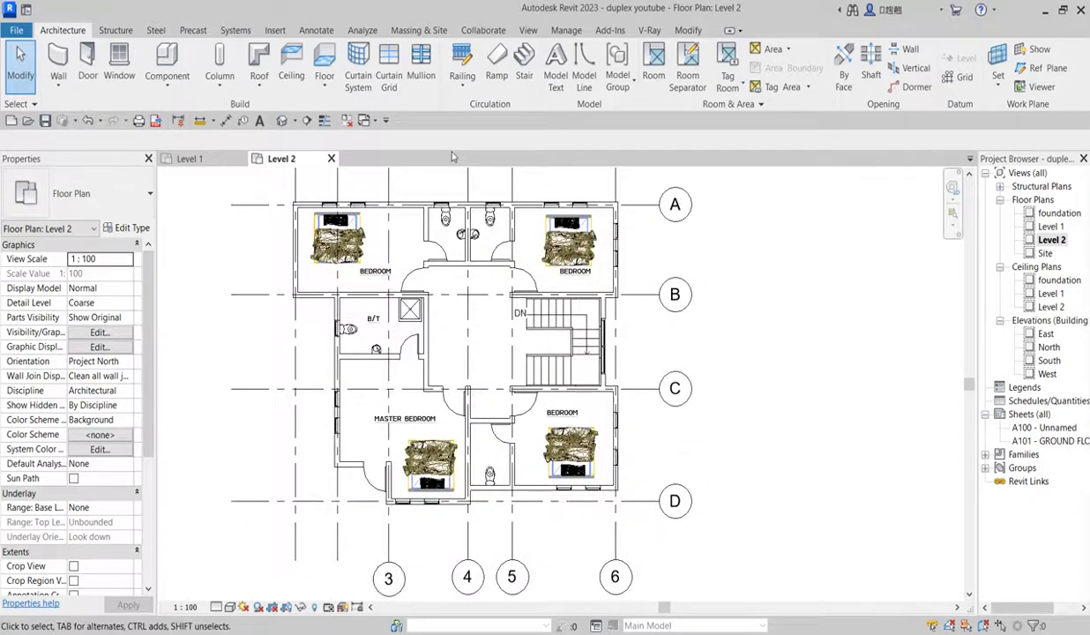
left_click(473, 234)
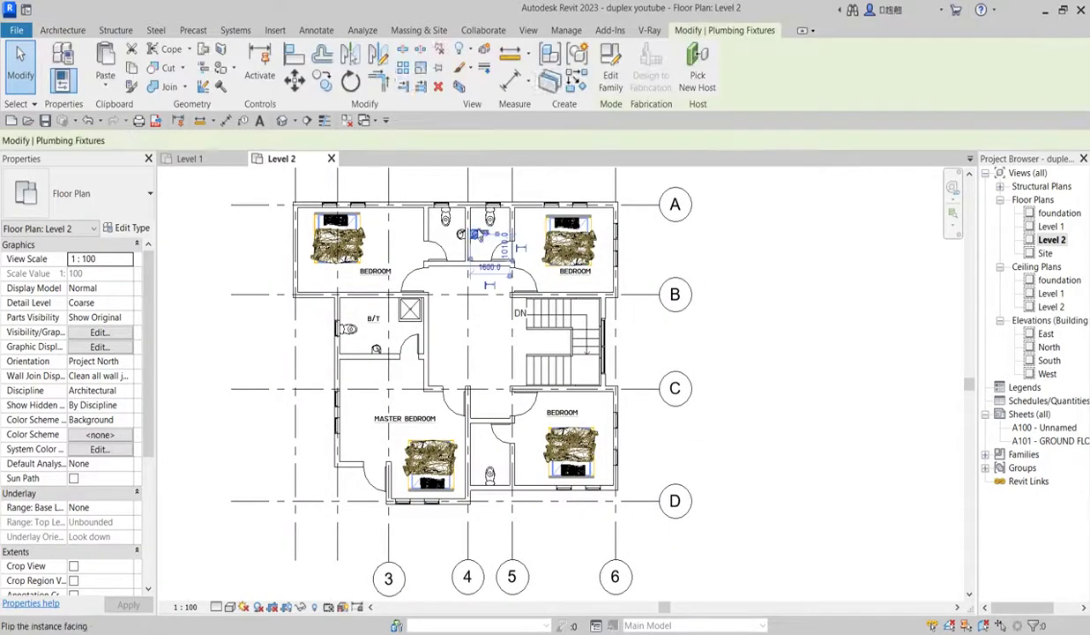
left_click(567, 81)
scroll(489, 442, "up", 4)
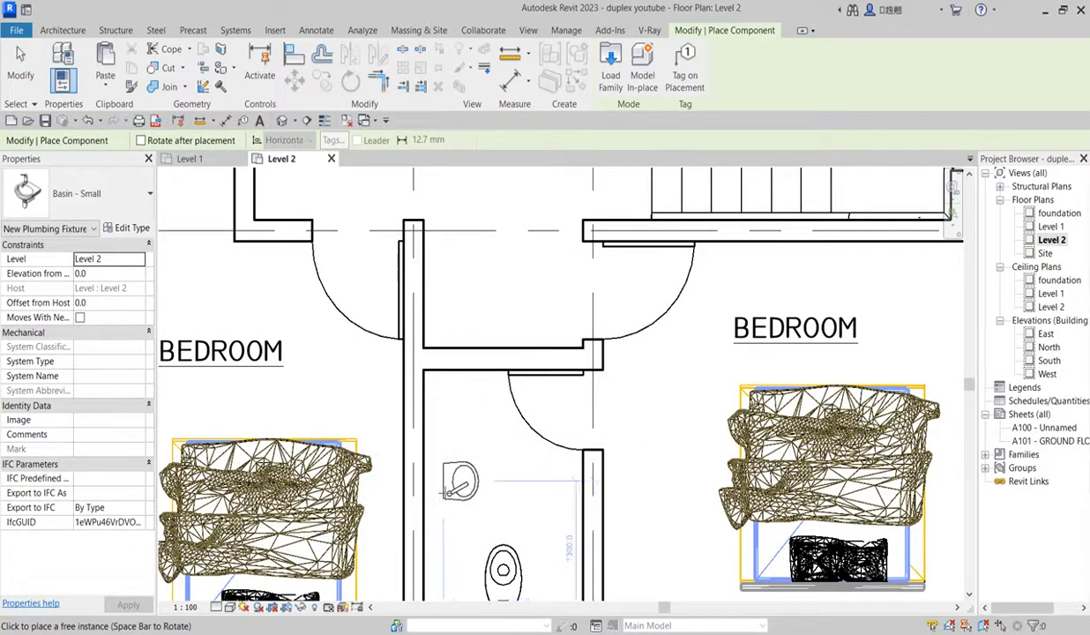
Place one more Basin - Small on the lower toilet room wall and end placement.
left_click(434, 512)
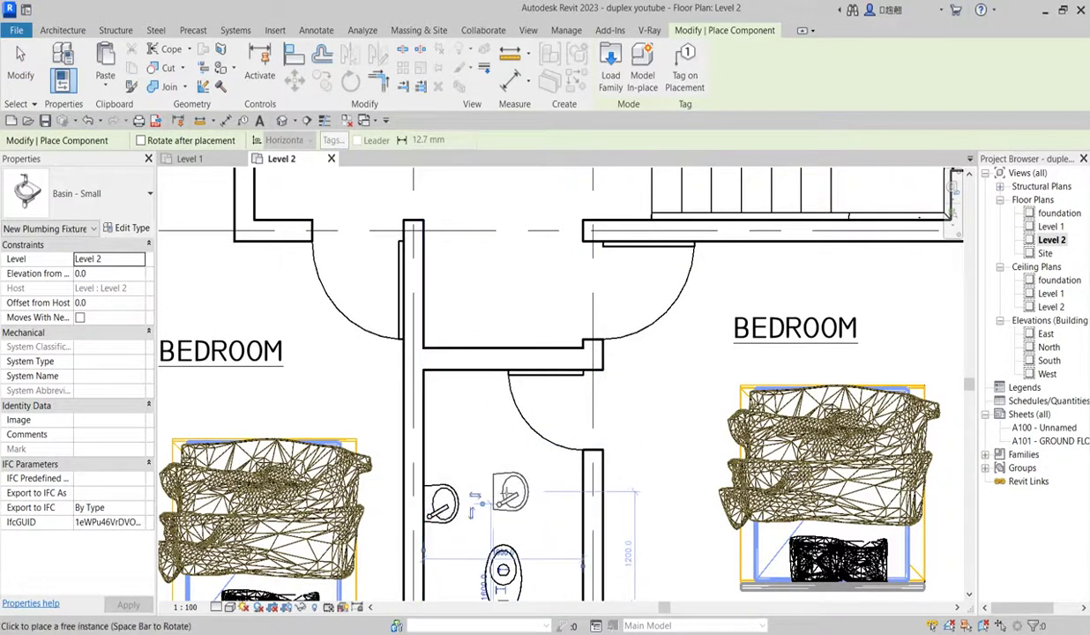
key("Escape")
scroll(496, 476, "down", 6)
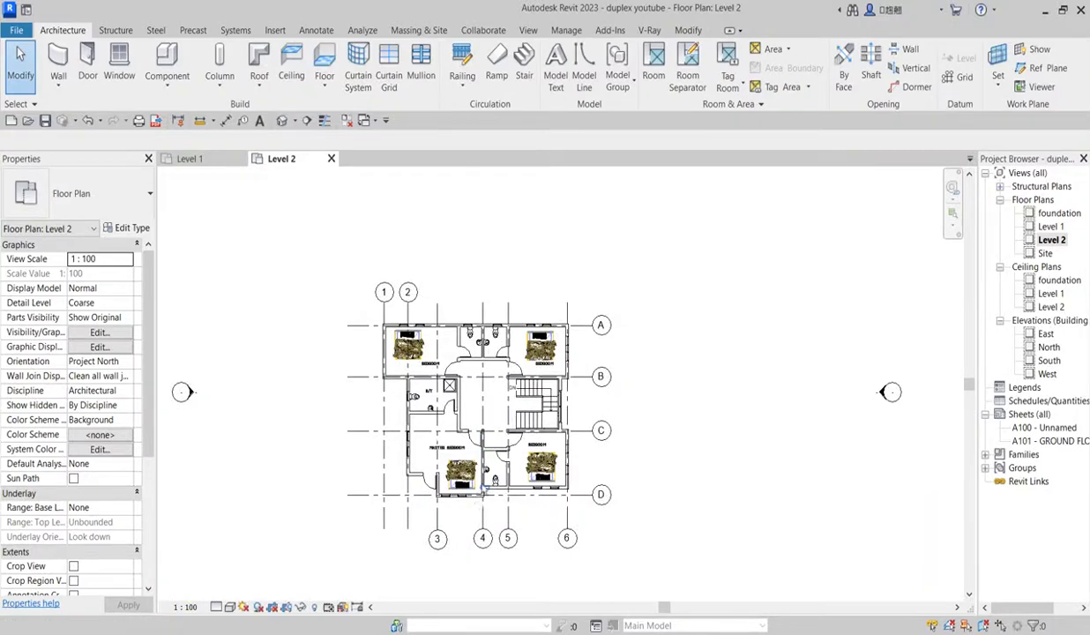
scroll(489, 416, "up", 2)
scroll(490, 414, "down", 2)
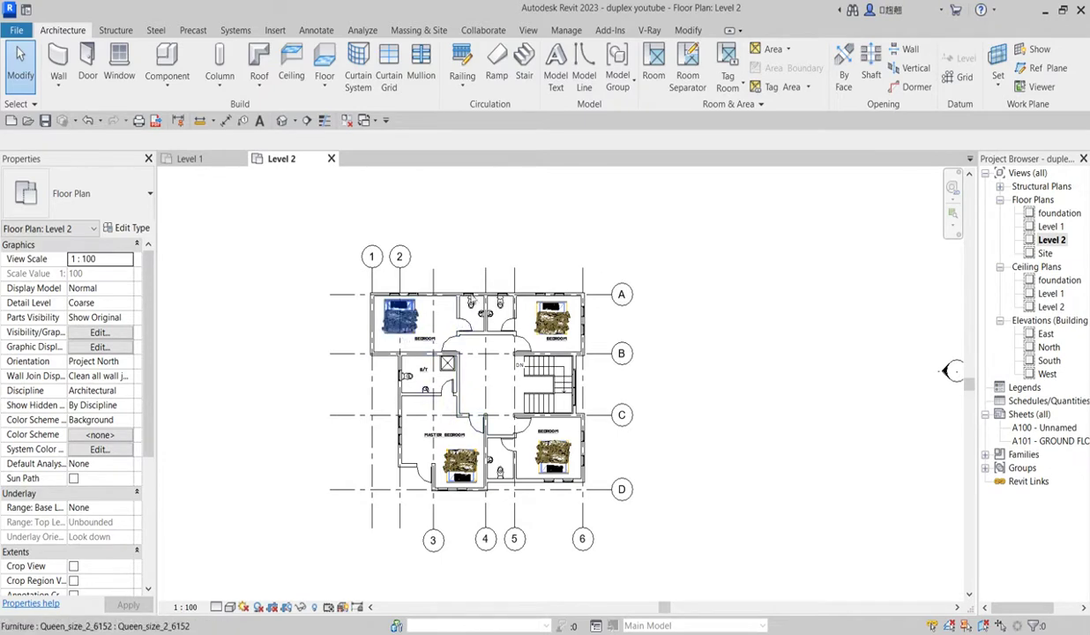
Open the Level 1 floor plan and inspect the dining room's top wall.
double_click(1049, 226)
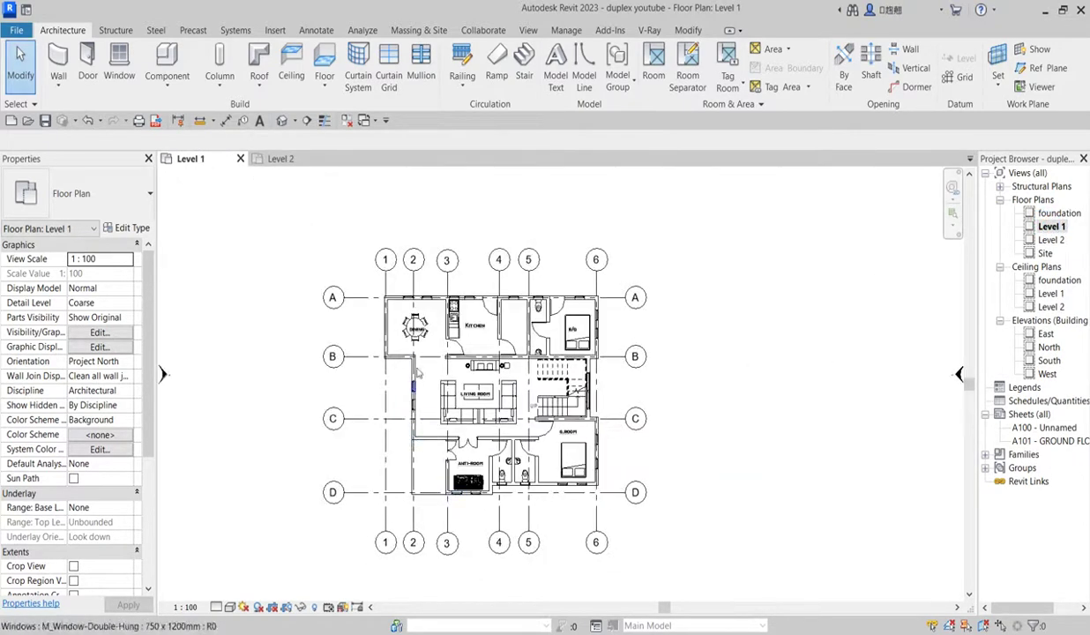
scroll(445, 348, "up", 3)
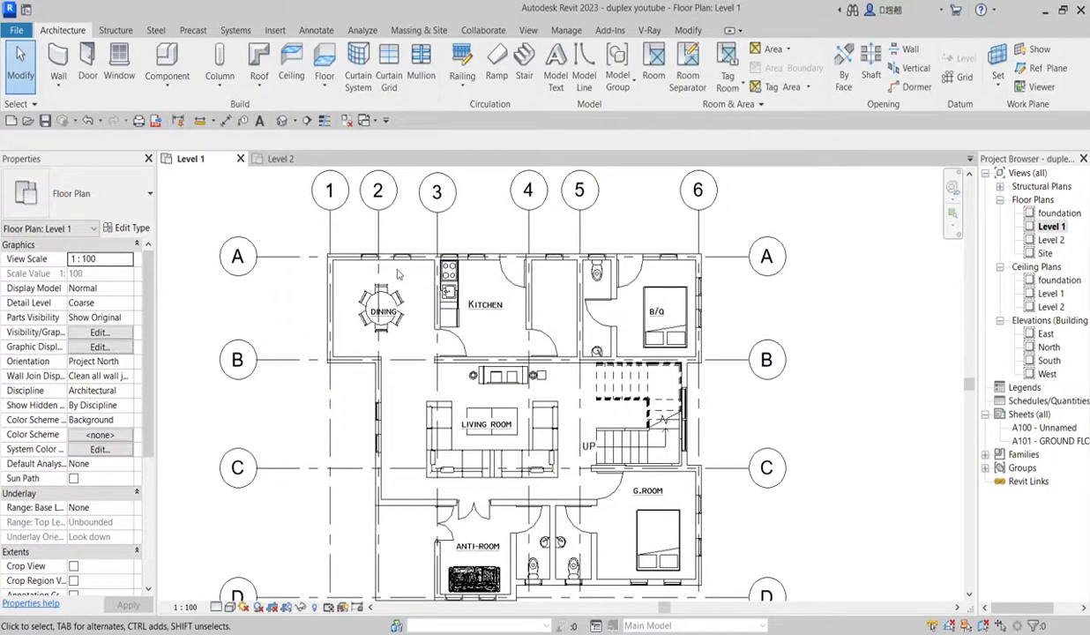
scroll(393, 270, "up", 2)
scroll(385, 261, "up", 2)
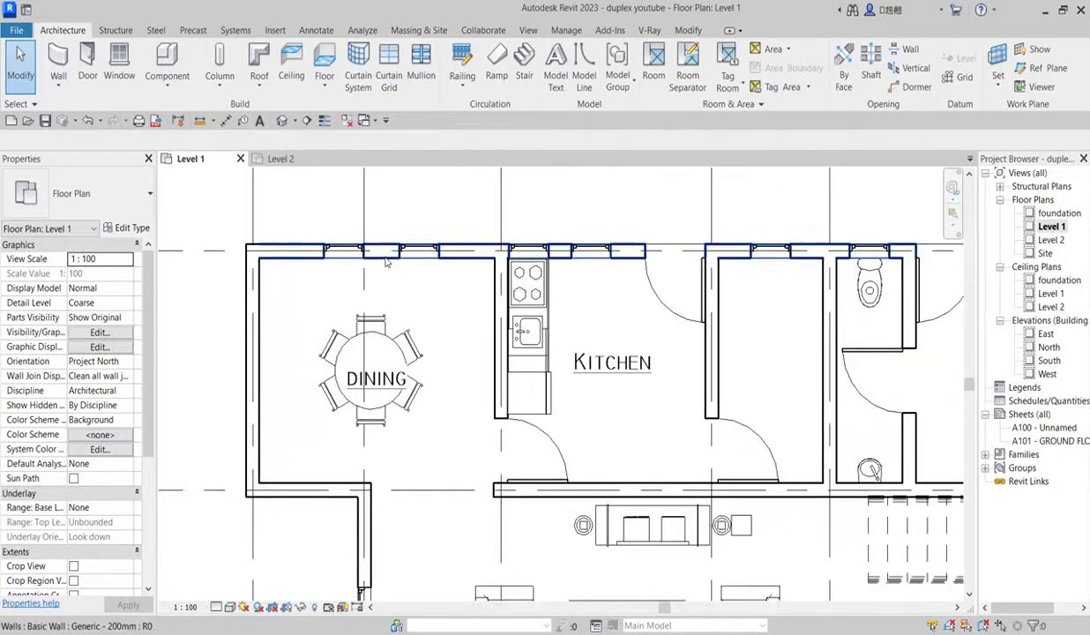
left_click(385, 262)
key("Escape")
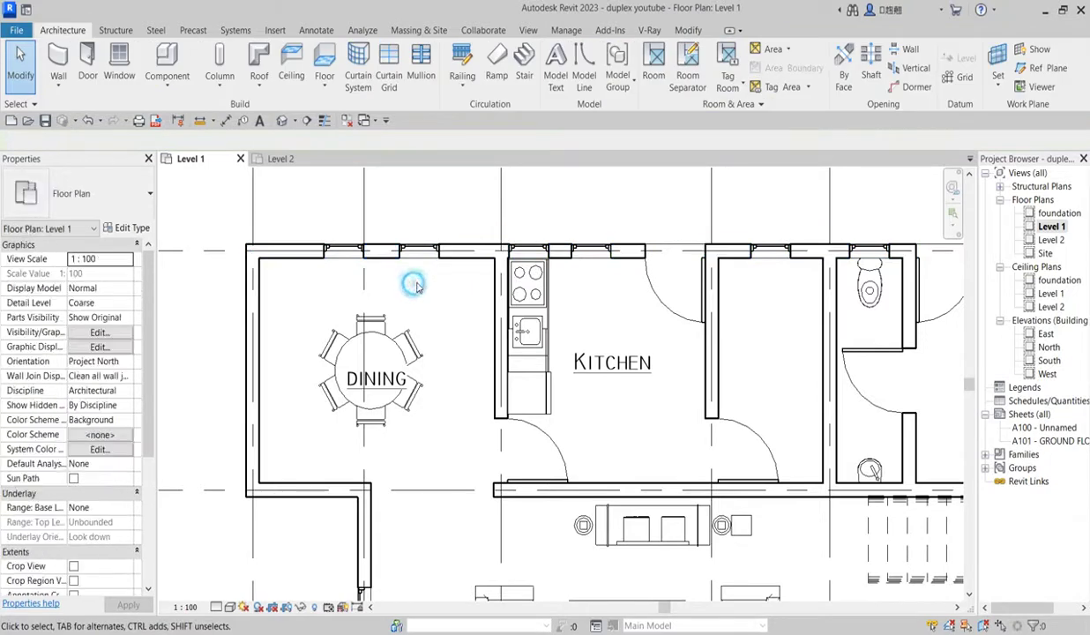
Toggle Thin Lines on and back off in the Level 1 plan.
left_click(322, 121)
left_click(323, 120)
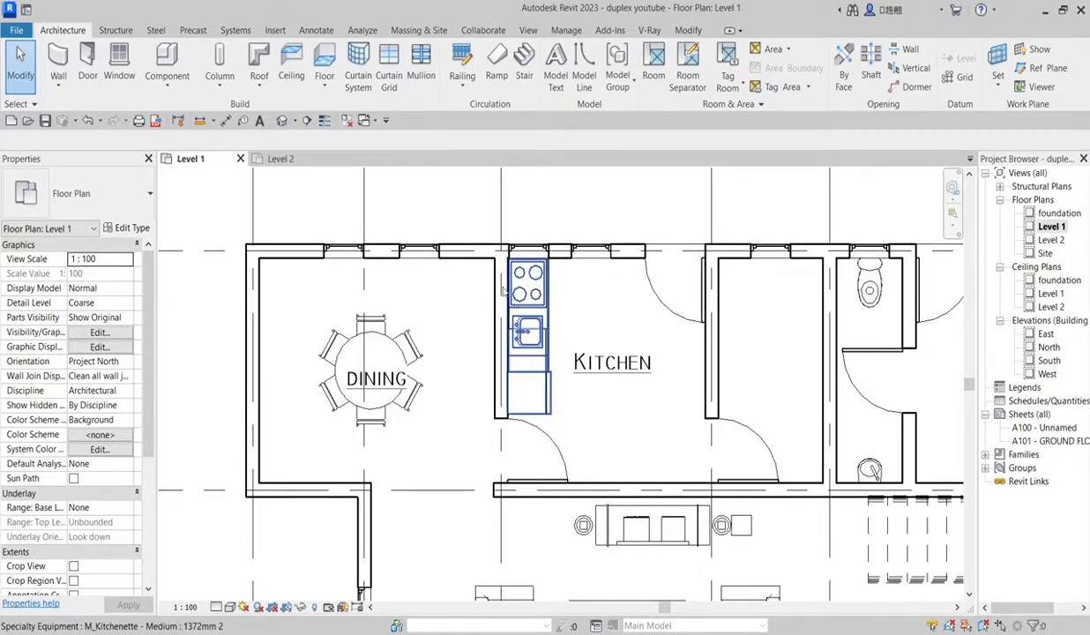
scroll(481, 258, "up", 3)
scroll(481, 259, "down", 3)
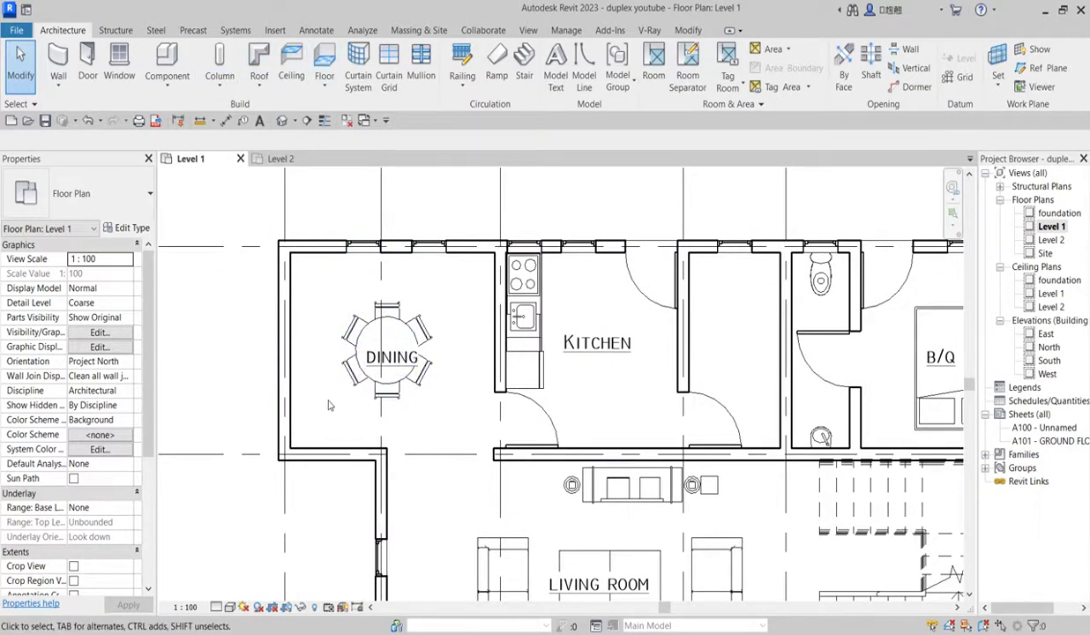
left_click(528, 32)
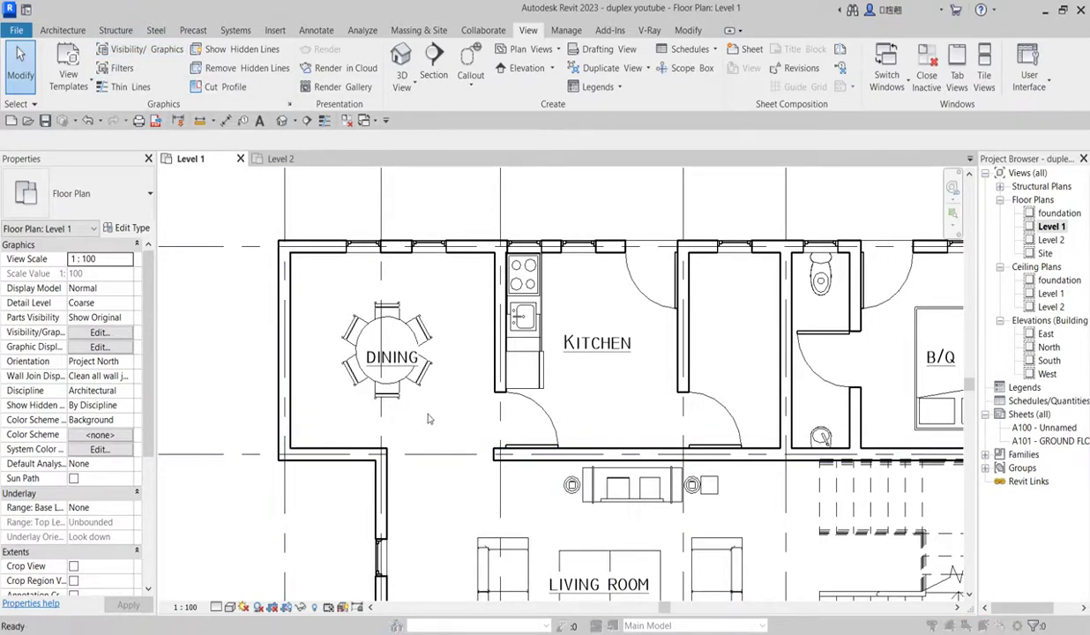
Review Level 1's Visibility/Graphic Overrides model categories via VG, then go to Object Styles.
key("v")
key("g")
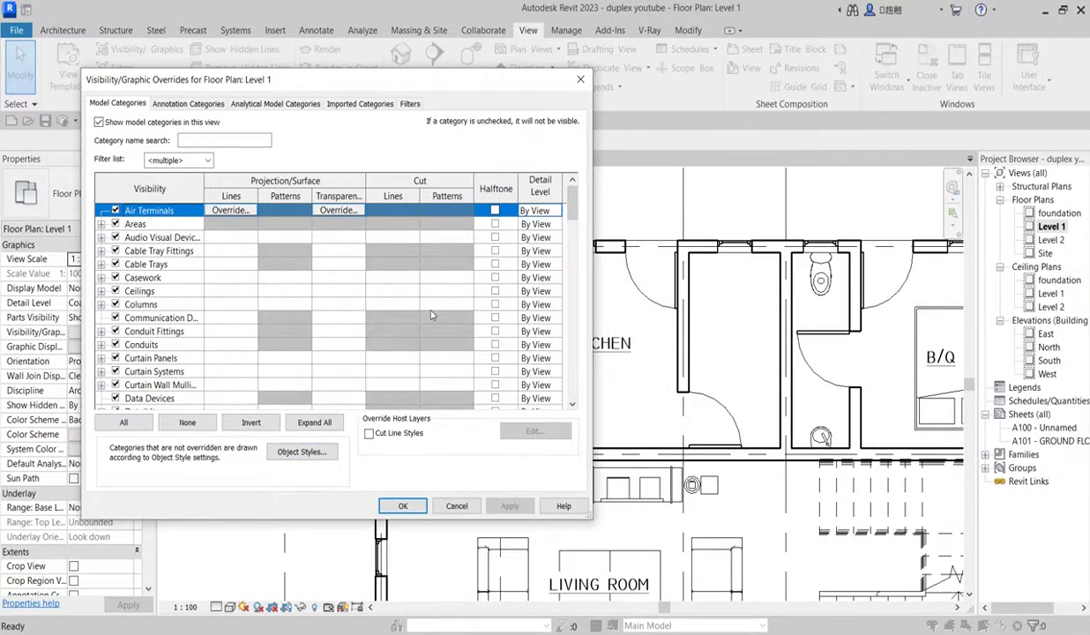
scroll(419, 304, "down", 1)
scroll(371, 304, "down", 1)
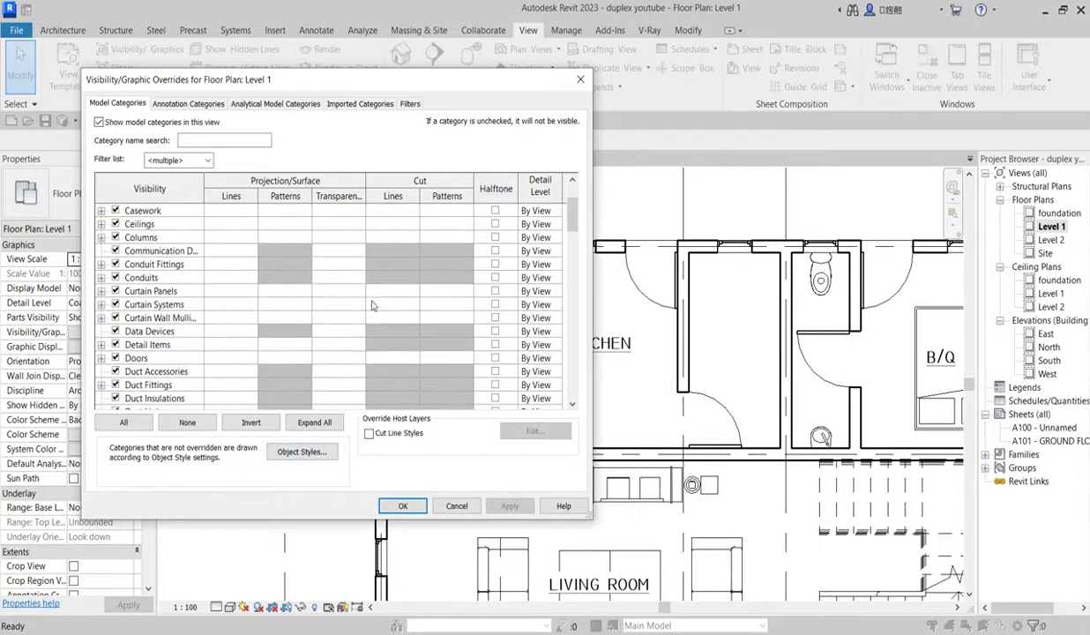
left_click(328, 451)
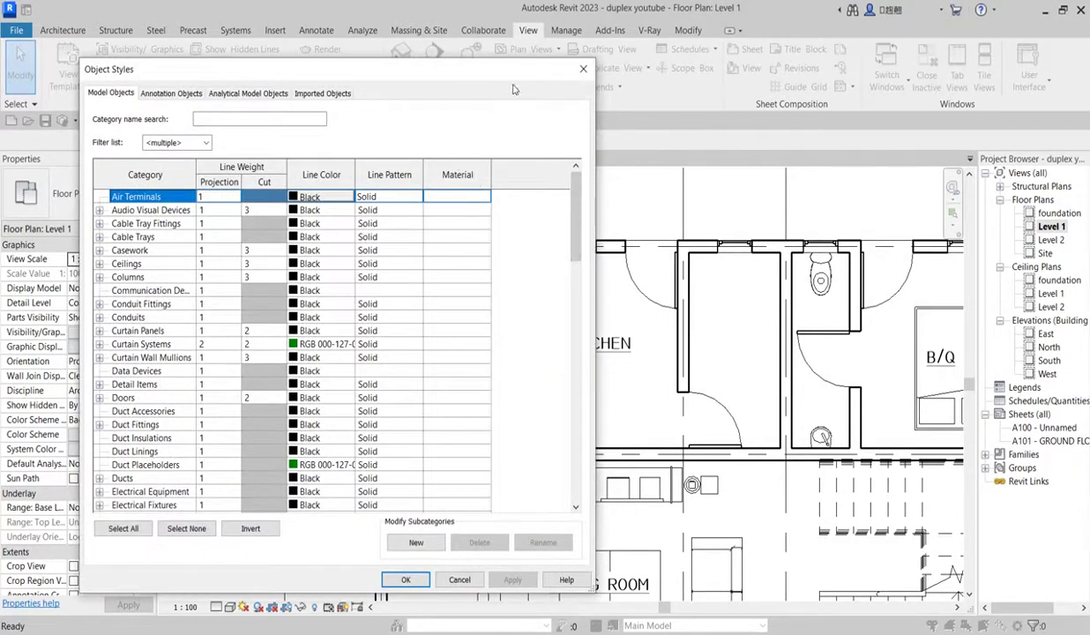
Reposition and look over the Object Styles dialog, then return to the overrides.
left_click_drag(491, 78, 509, 75)
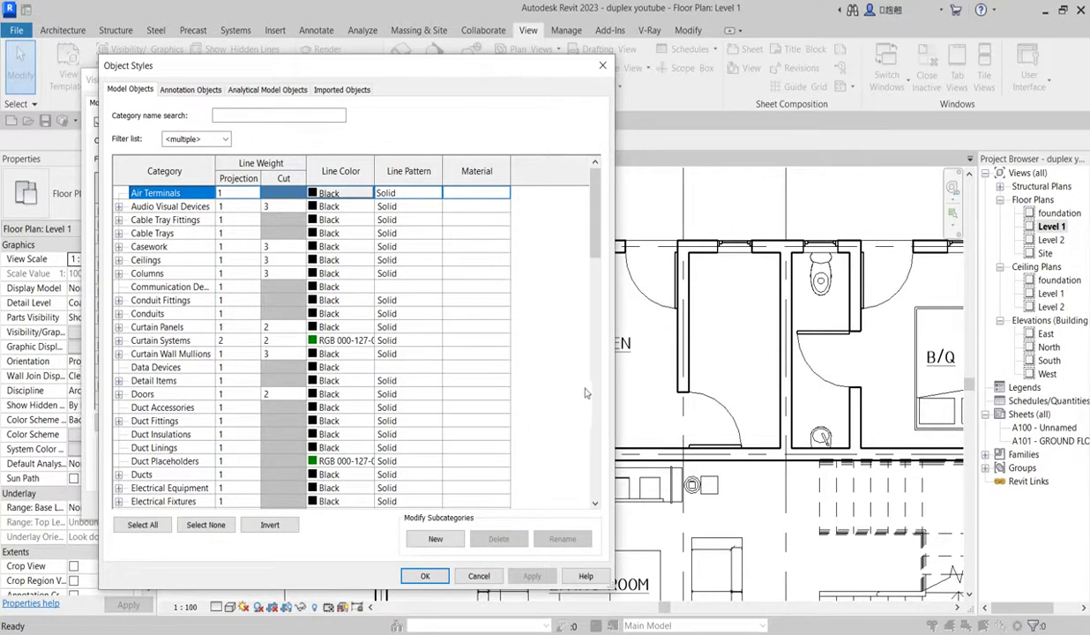
left_click_drag(590, 249, 583, 480)
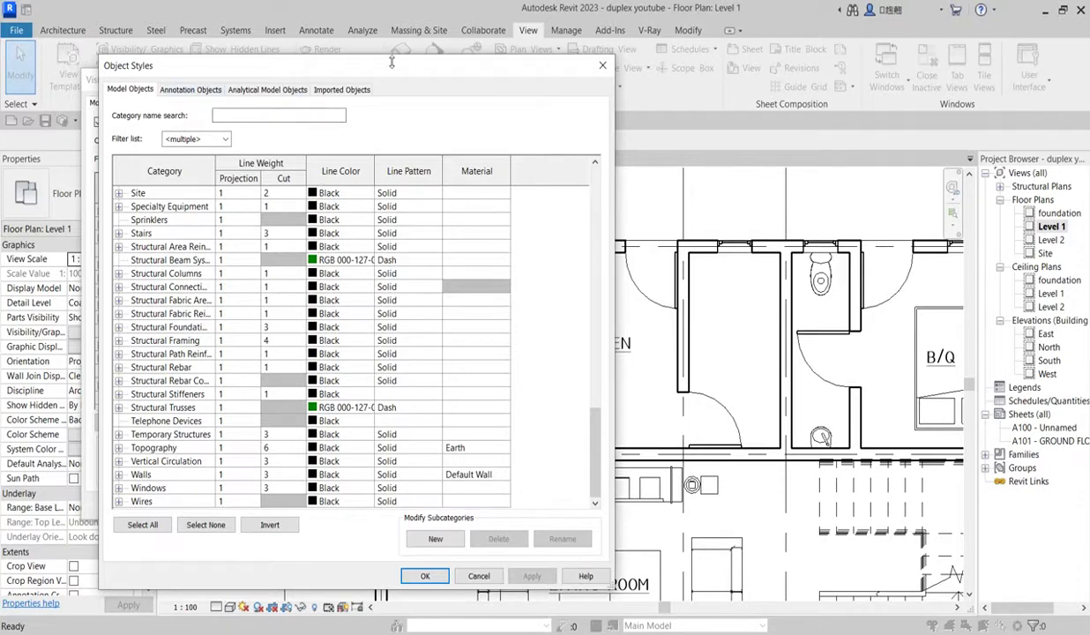
left_click(603, 65)
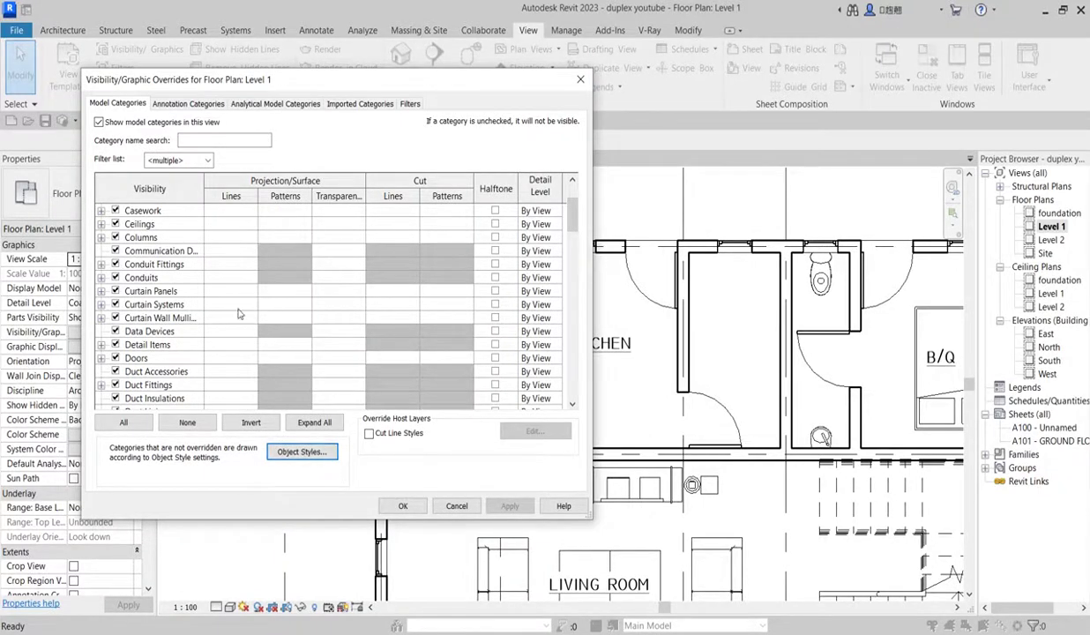
Raise the Walls cut line weight to 7 in Object Styles and confirm both dialogs.
left_click(302, 451)
scroll(362, 366, "down", 5)
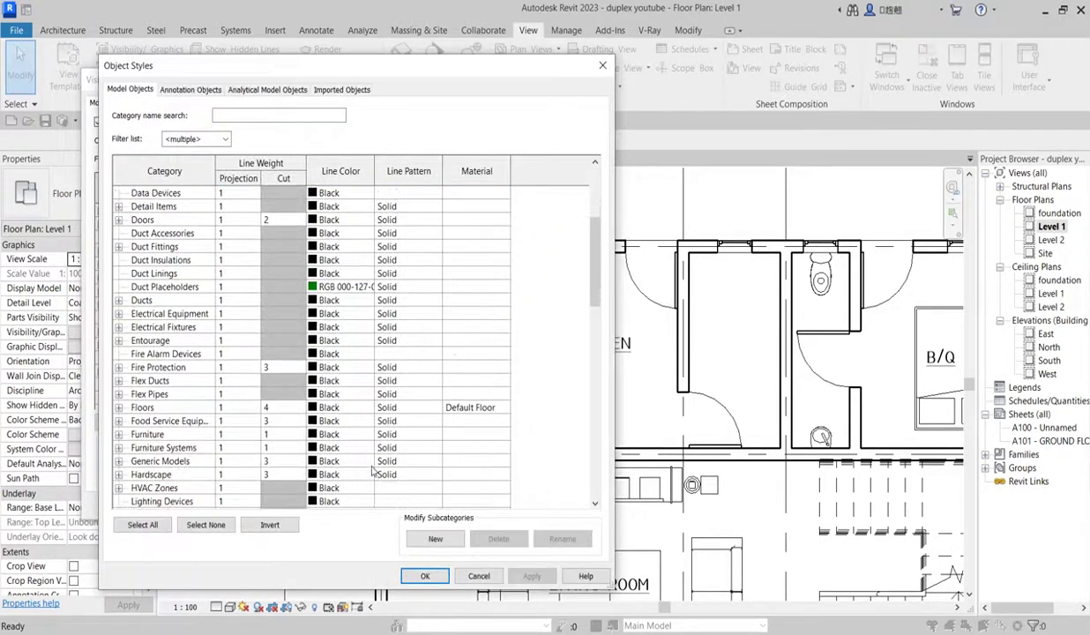
scroll(372, 473, "down", 2)
scroll(401, 350, "down", 2)
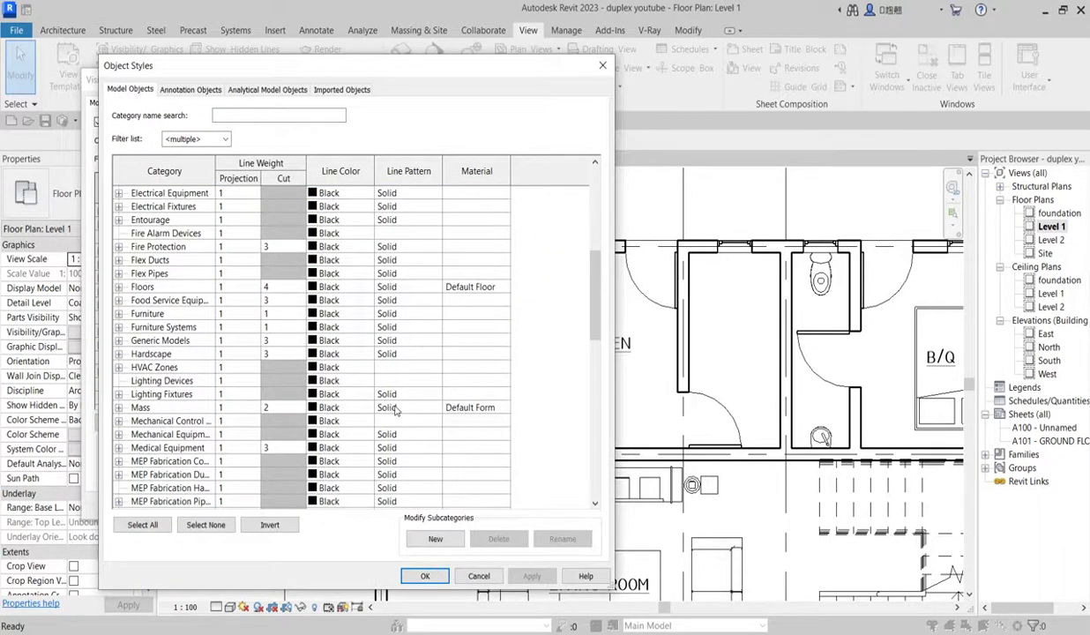
scroll(248, 458, "down", 10)
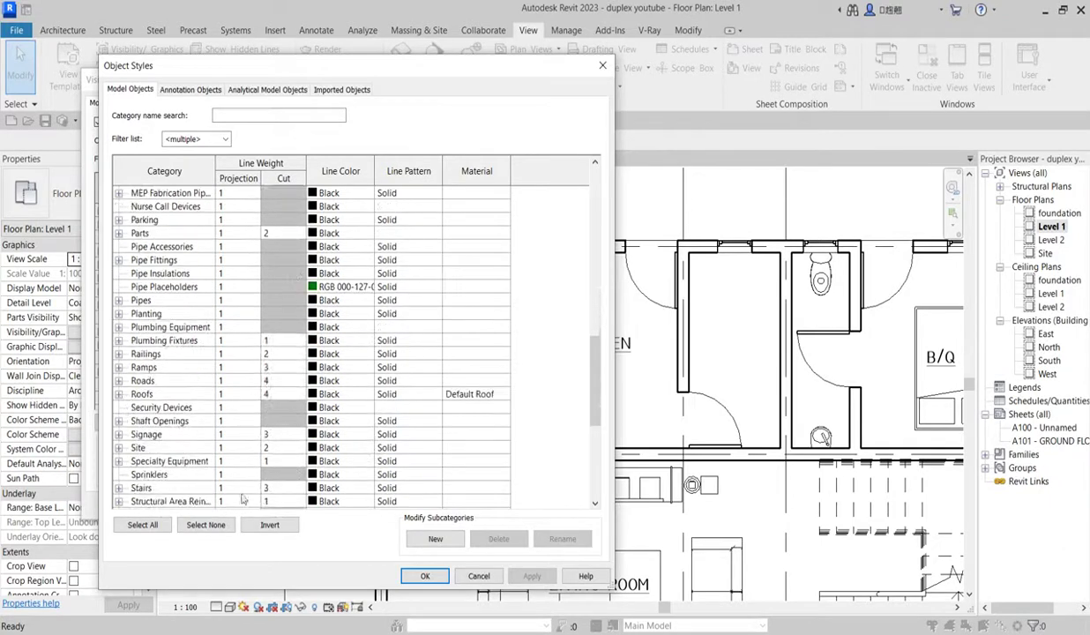
scroll(283, 435, "down", 6)
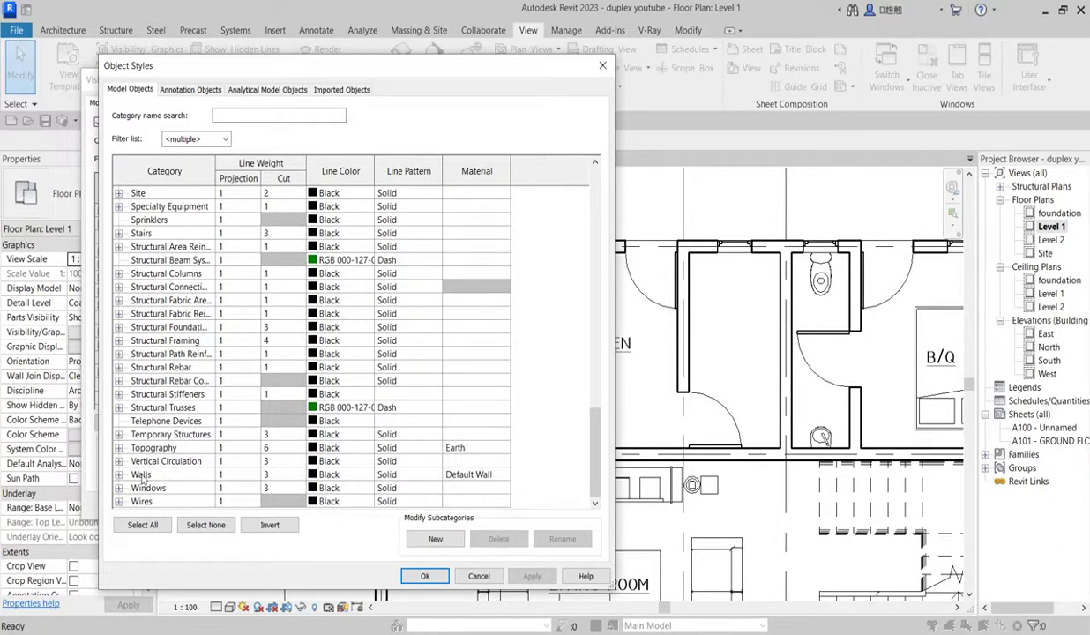
left_click(142, 476)
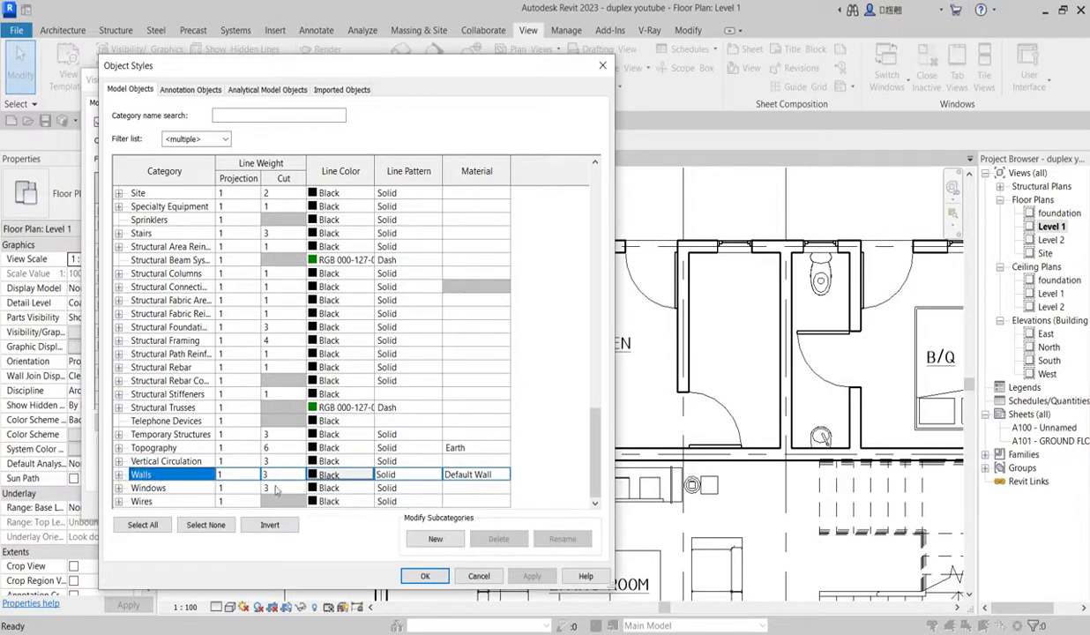
left_click(300, 476)
left_click(299, 475)
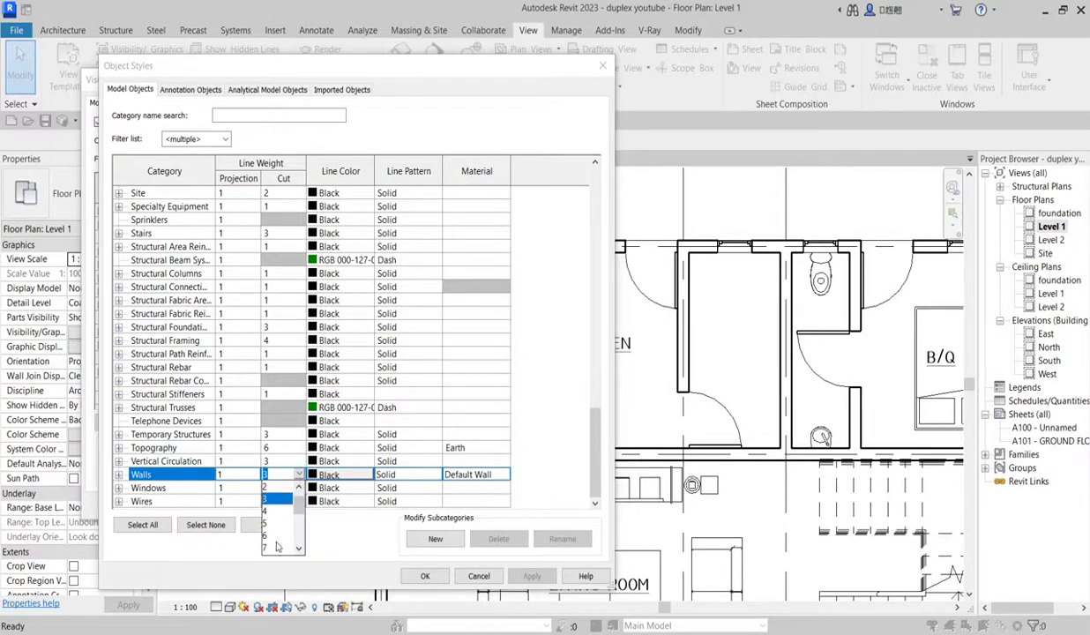
scroll(276, 547, "down", 1)
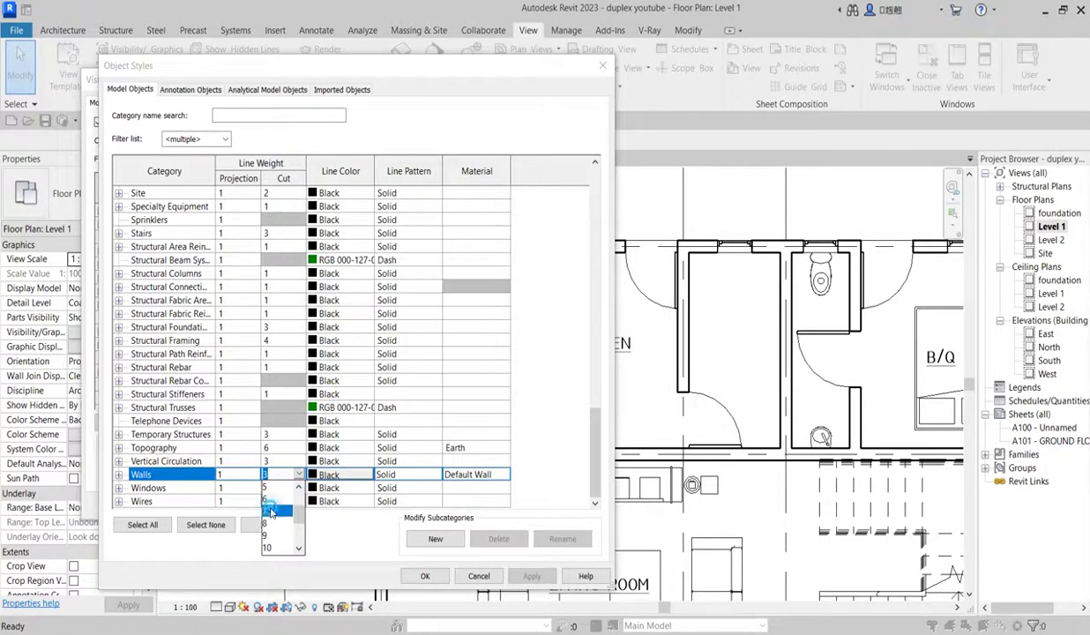
left_click(273, 512)
left_click(424, 576)
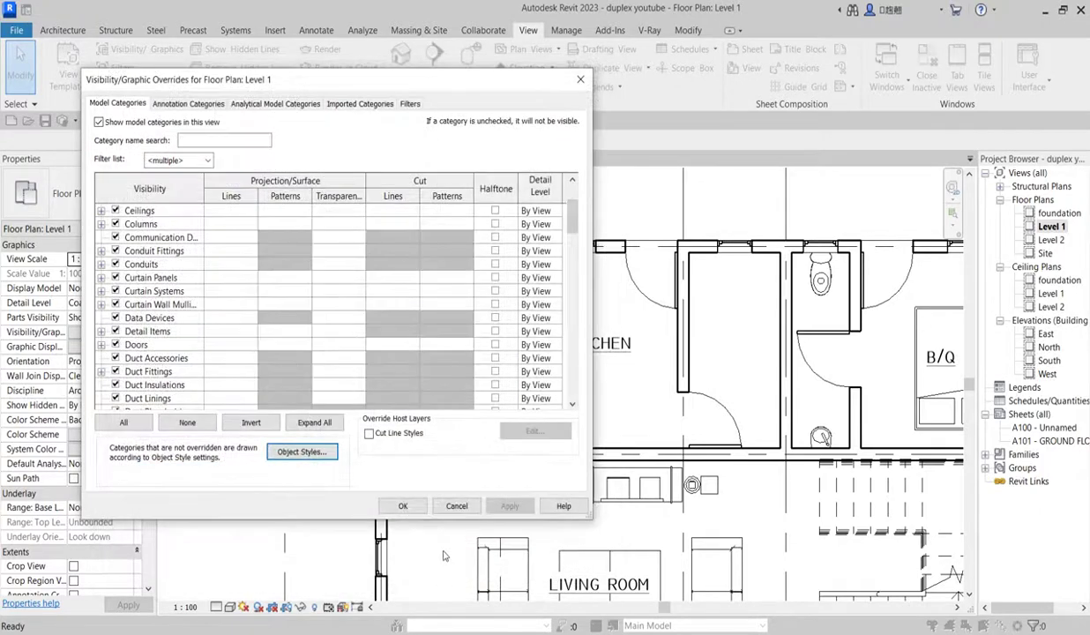
left_click(403, 506)
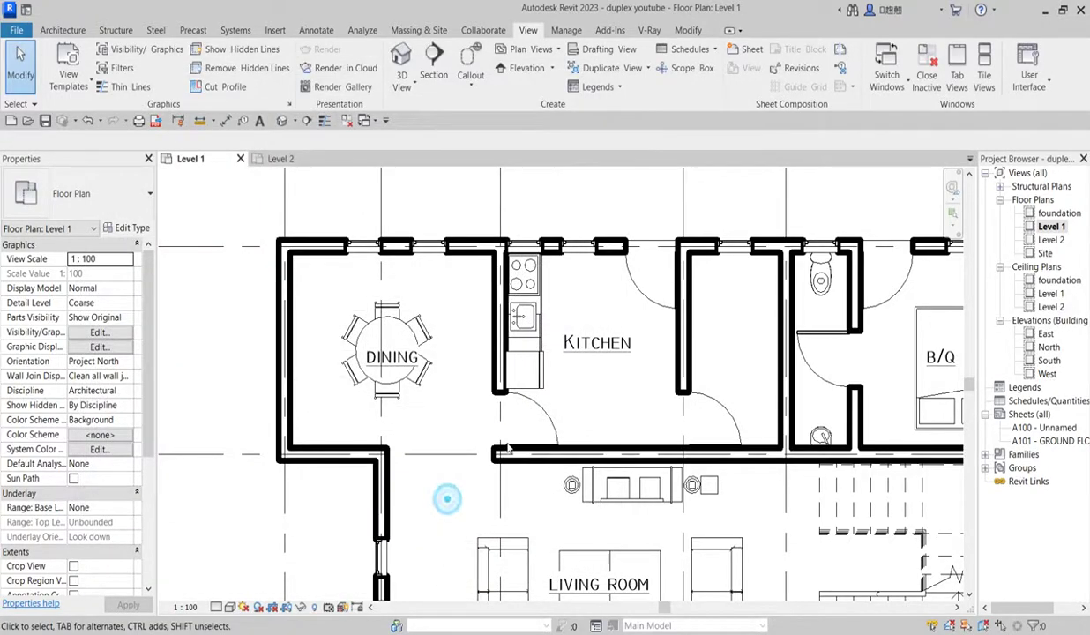
Switch to the Level 2 floor plan from the Project Browser's Floor Plans list.
scroll(445, 499, "down", 3)
scroll(562, 491, "up", 3)
scroll(853, 458, "down", 4)
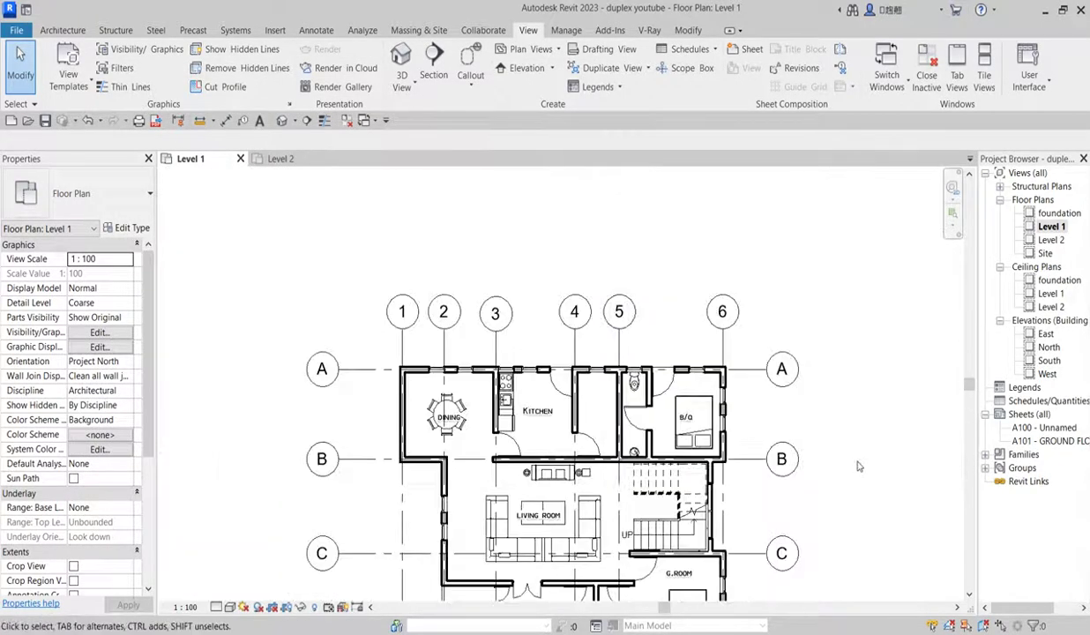
double_click(1050, 239)
scroll(516, 324, "up", 5)
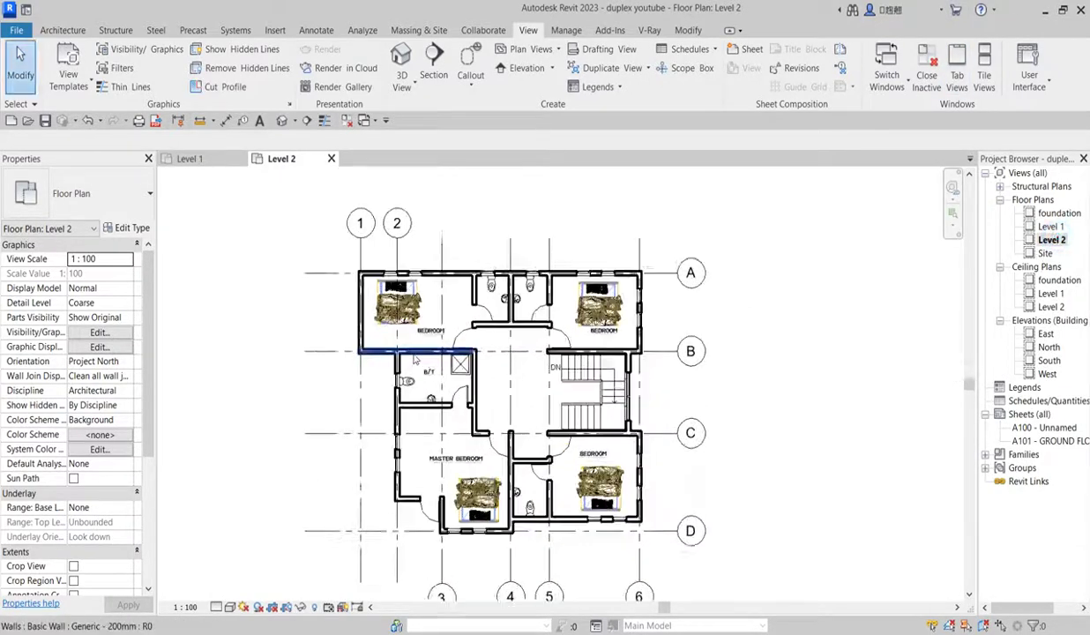
scroll(515, 323, "down", 5)
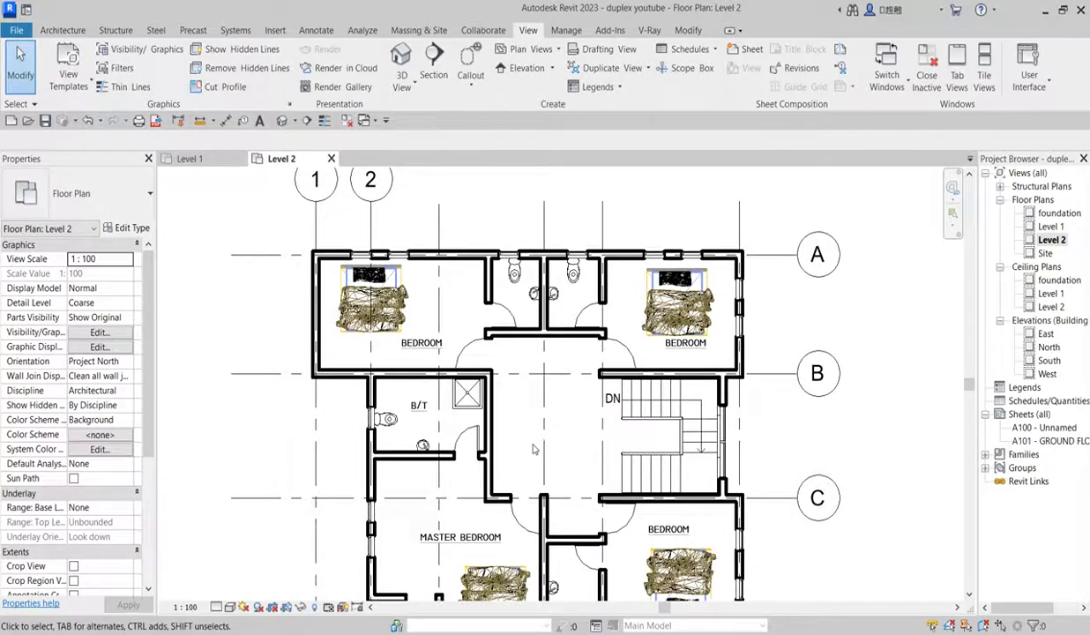
scroll(637, 464, "up", 3)
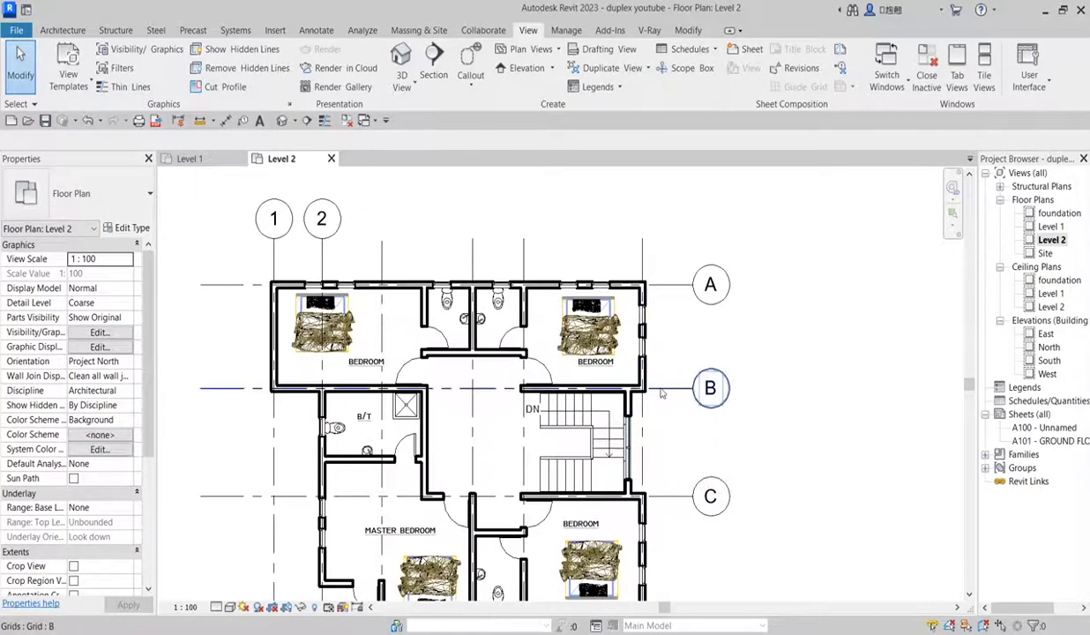
scroll(667, 396, "down", 3)
scroll(273, 406, "up", 3)
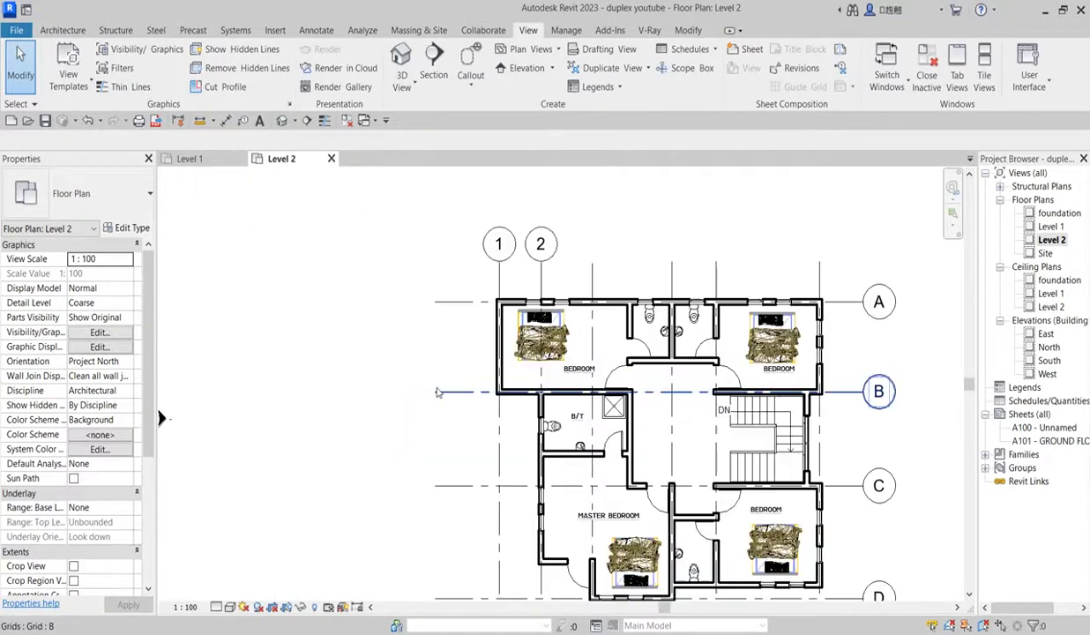
Show the left-end bubbles on grids B and A.
left_click(435, 390)
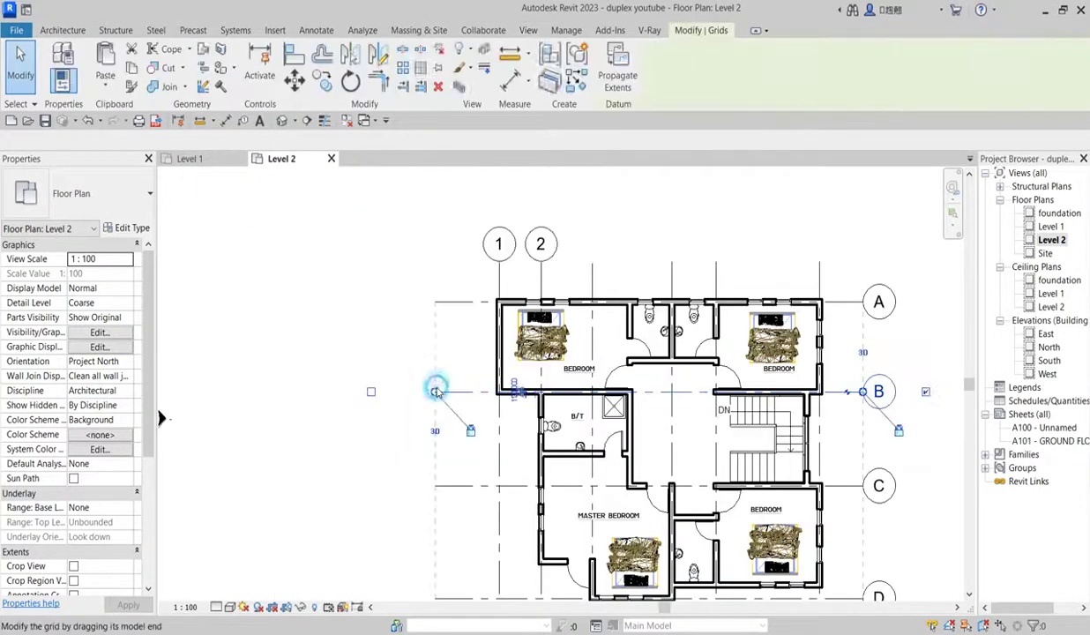
left_click(371, 393)
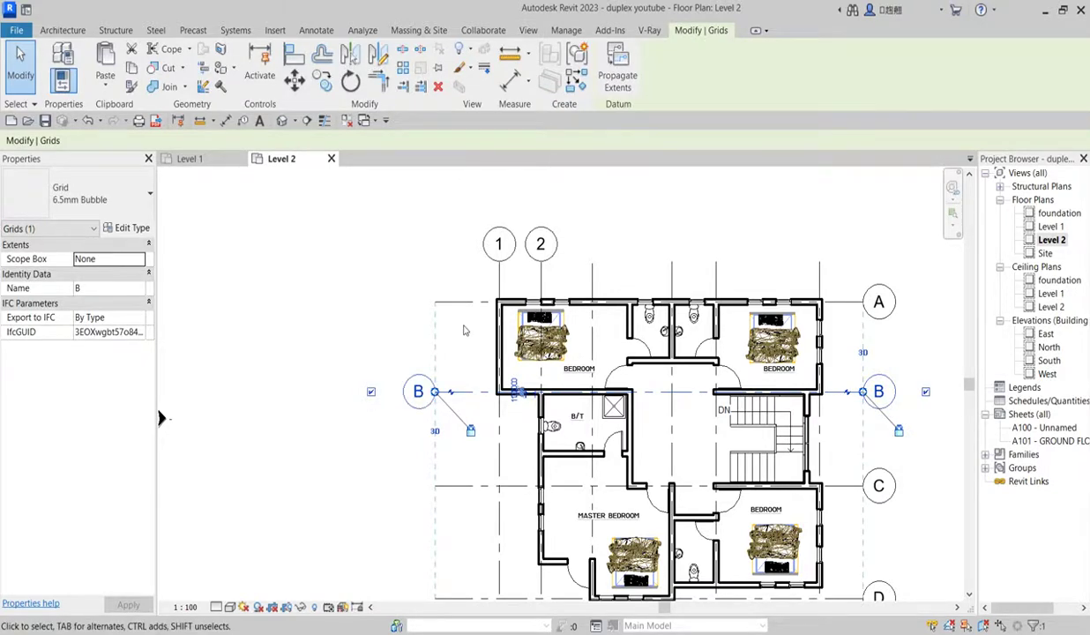
left_click(450, 302)
left_click(371, 301)
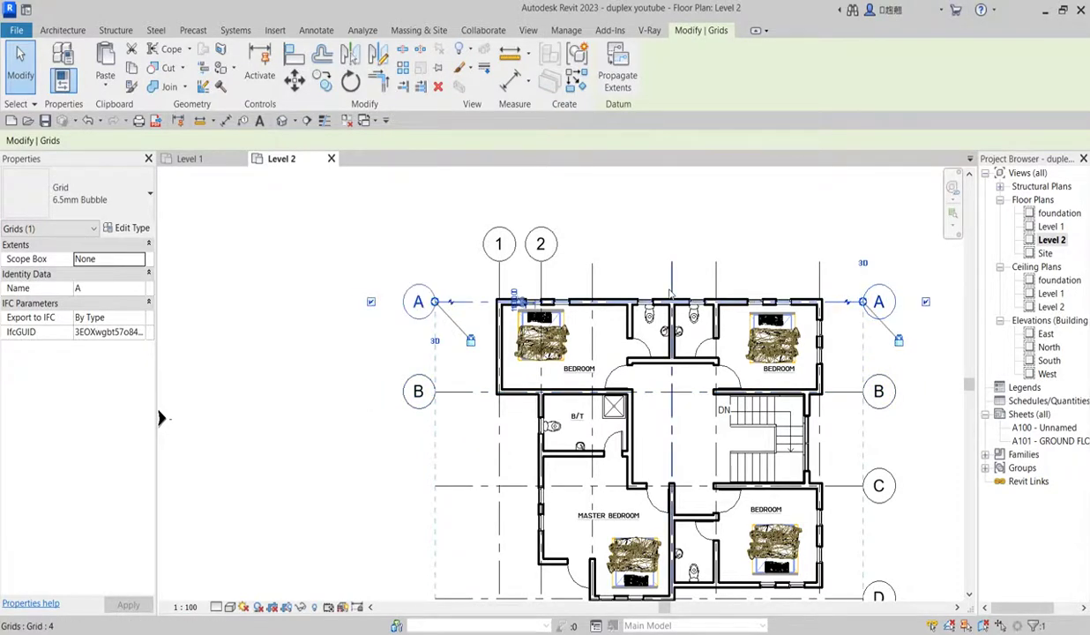
Show the top-end bubbles on grids 3, 4, 5 and 6.
left_click(591, 272)
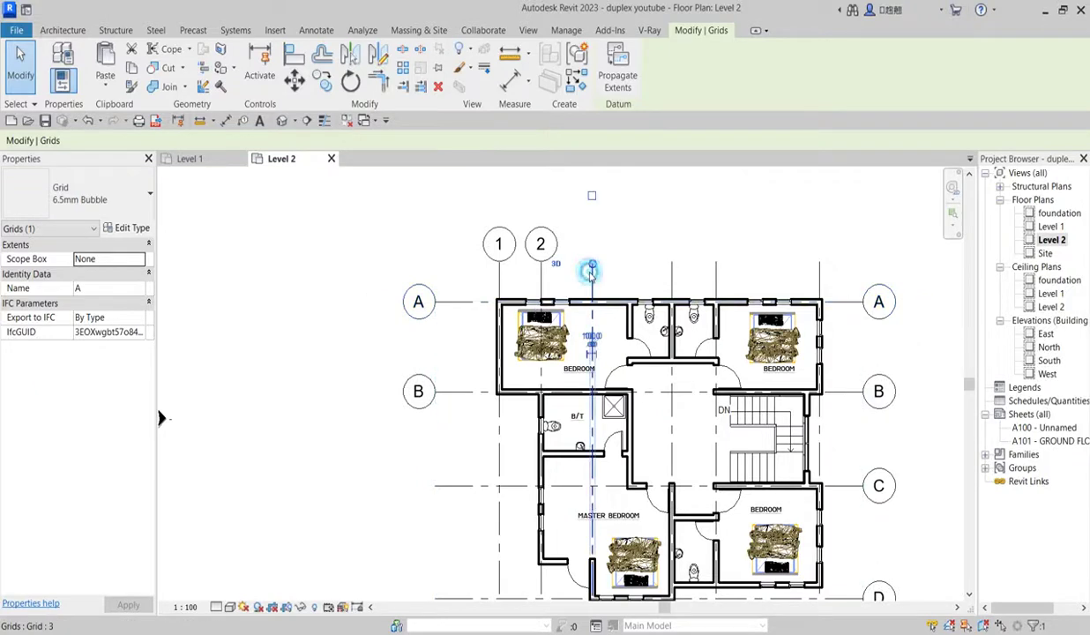
left_click(592, 195)
left_click(672, 277)
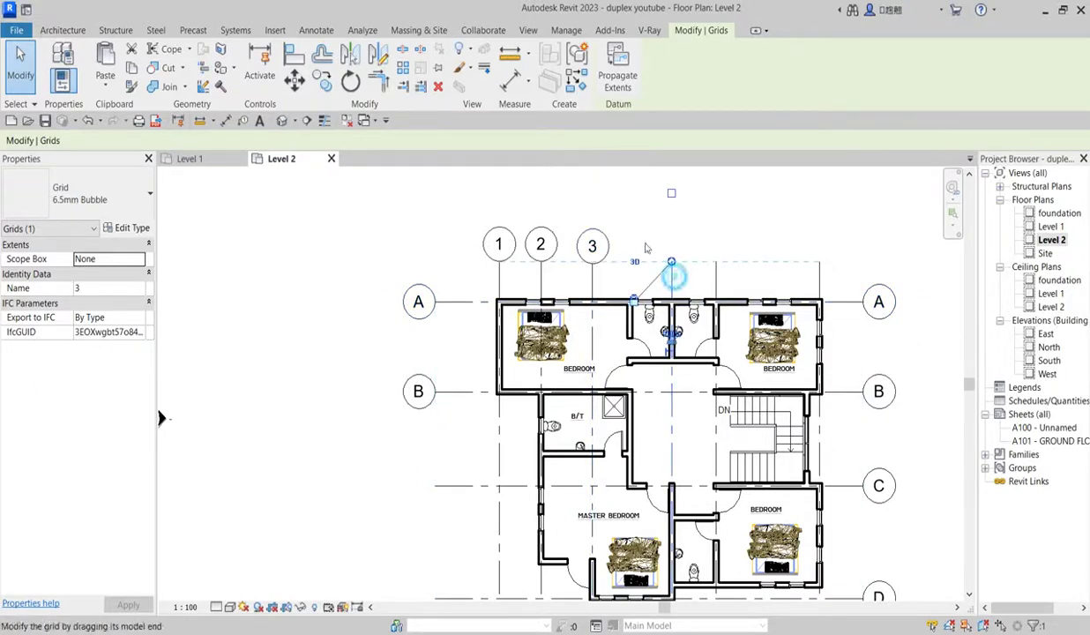
left_click(671, 196)
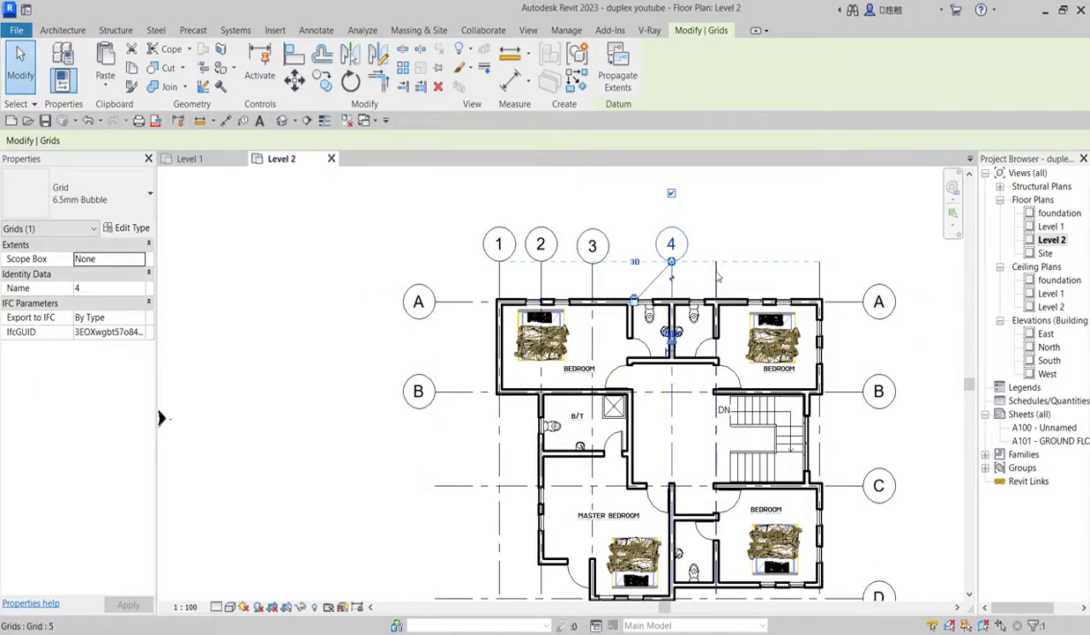
left_click(714, 282)
left_click(715, 195)
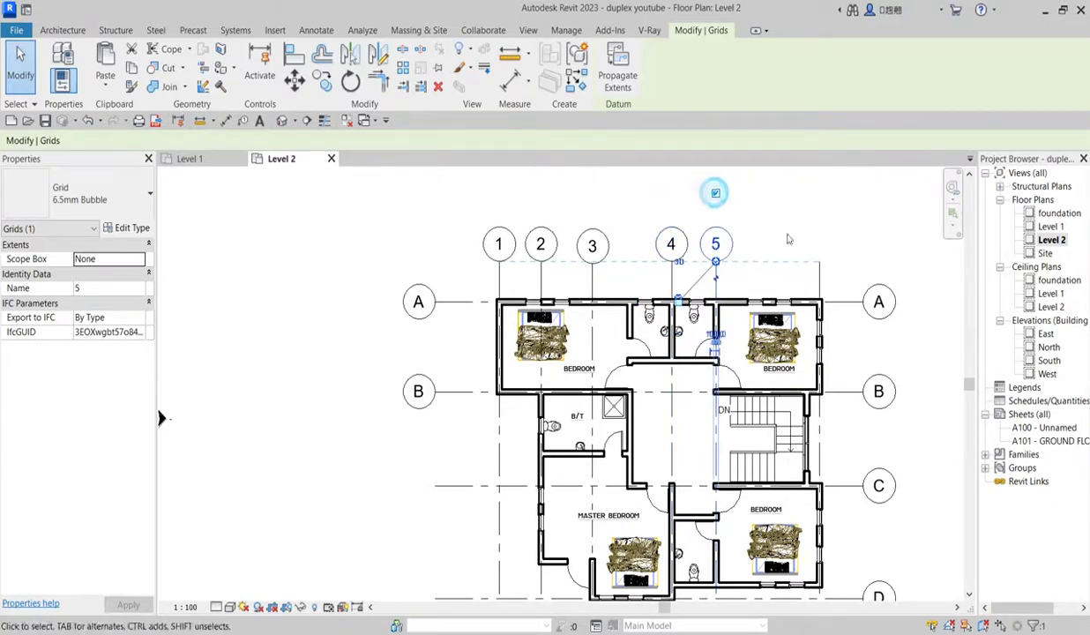
left_click(819, 282)
left_click(818, 190)
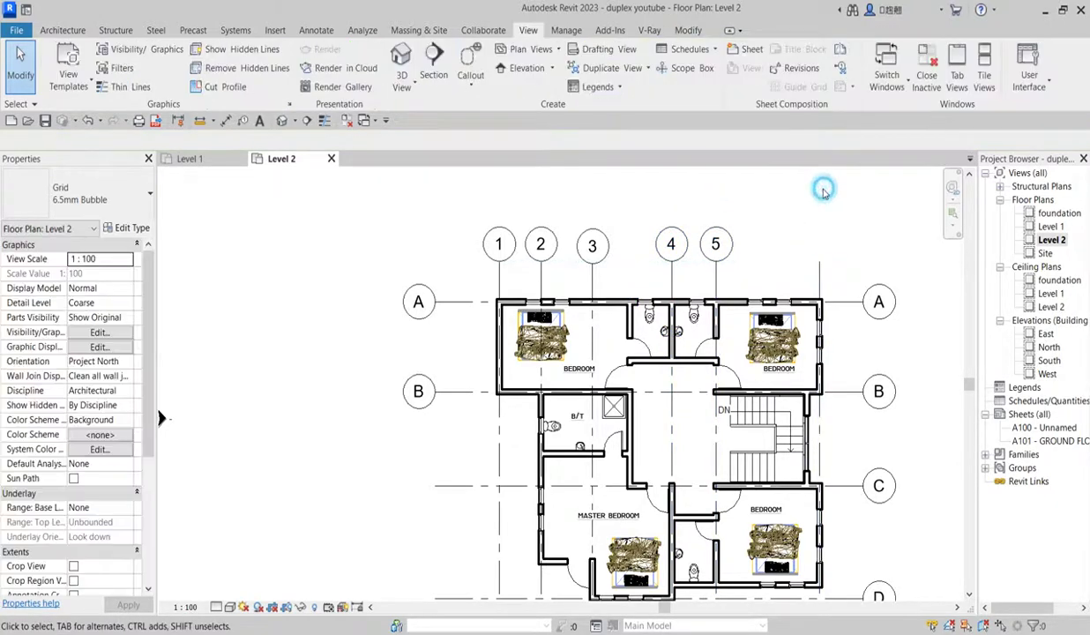
left_click(816, 264)
left_click(819, 194)
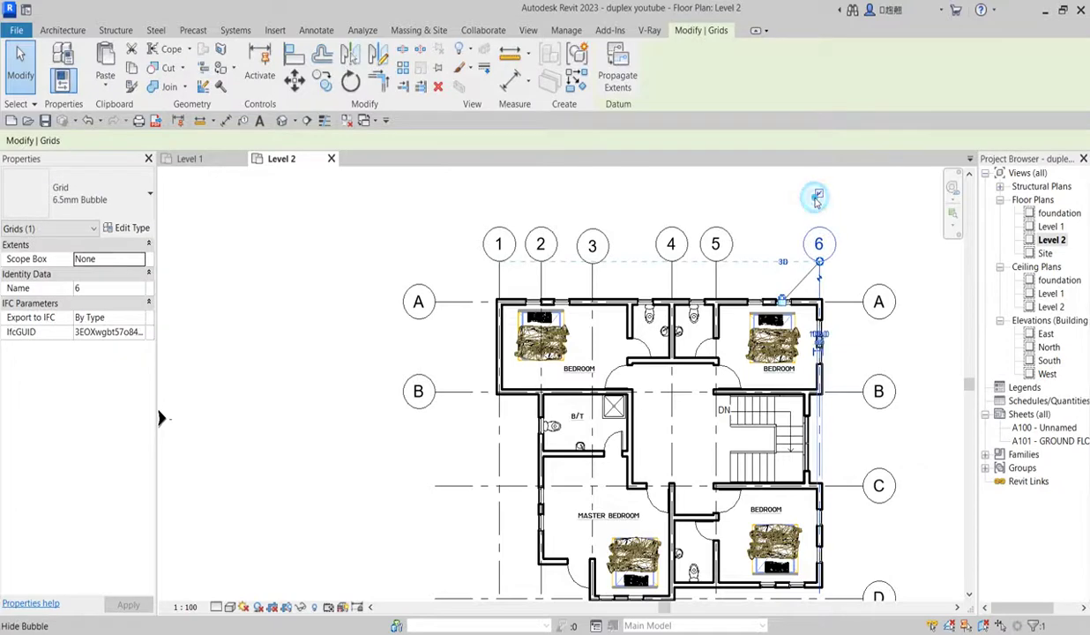
left_click(753, 194)
scroll(625, 312, "down", 2)
scroll(514, 442, "up", 2)
Show grid D's left-end bubble and the bottom-end bubbles on grids 2 and 1.
left_click(520, 404)
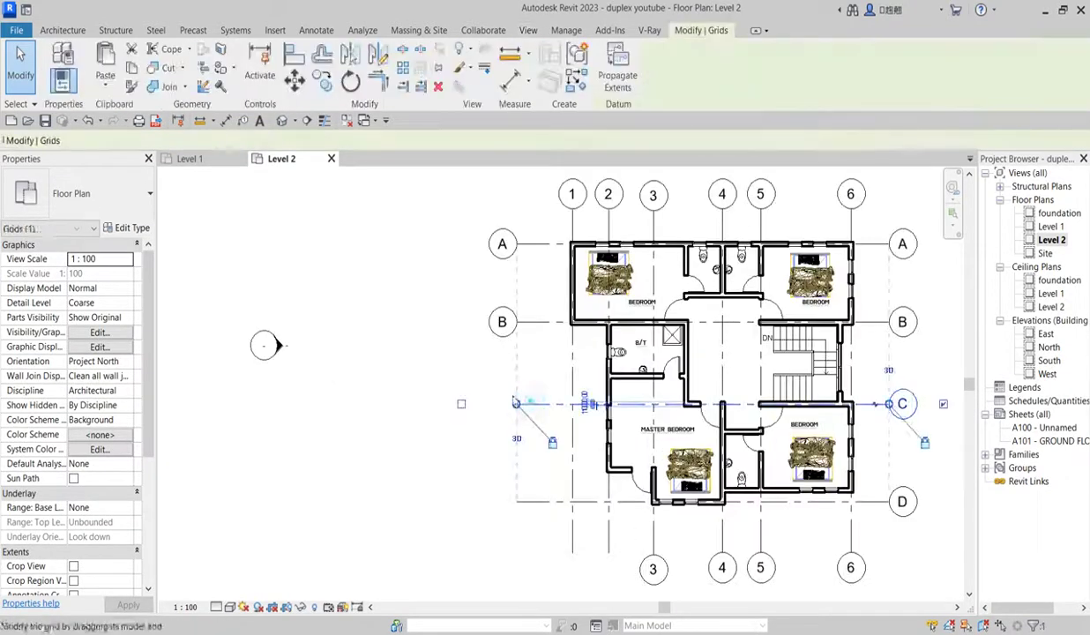
left_click(522, 502)
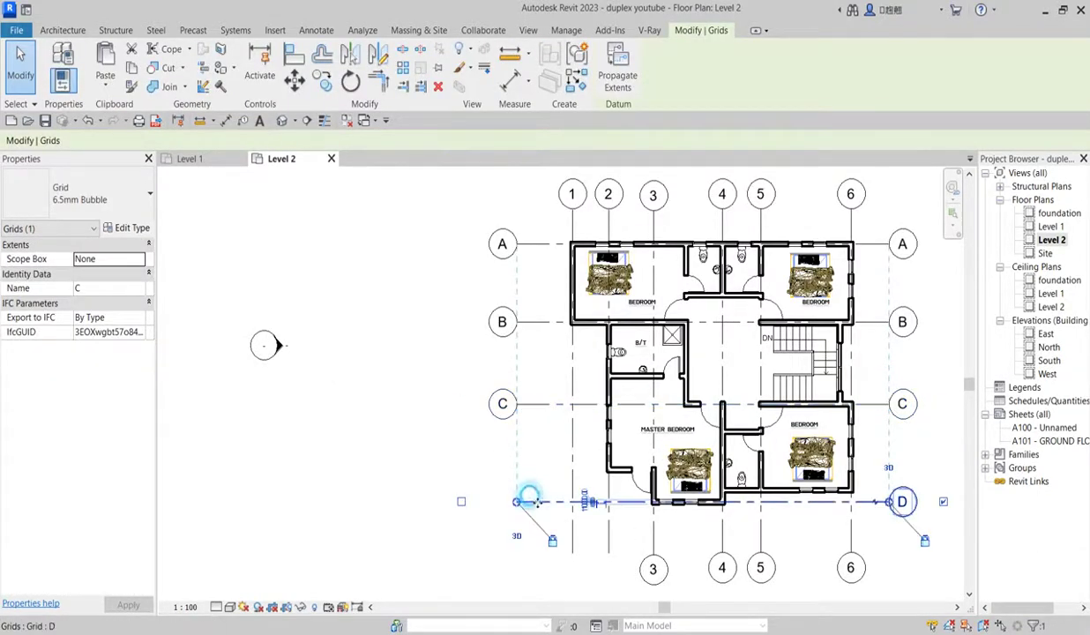
left_click(462, 501)
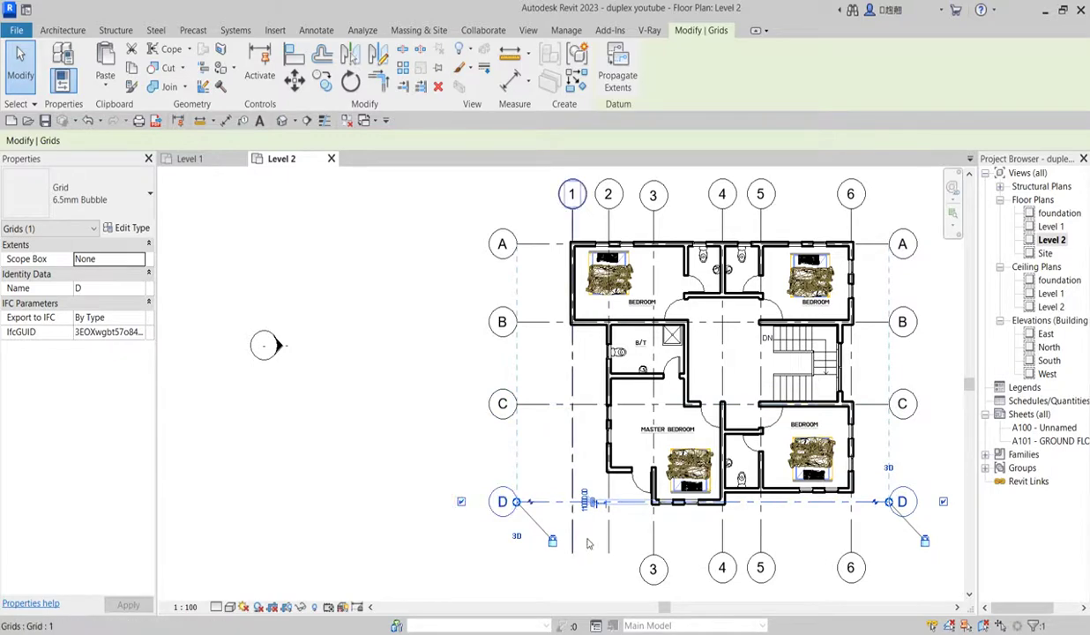
left_click(608, 539)
scroll(613, 573, "down", 3)
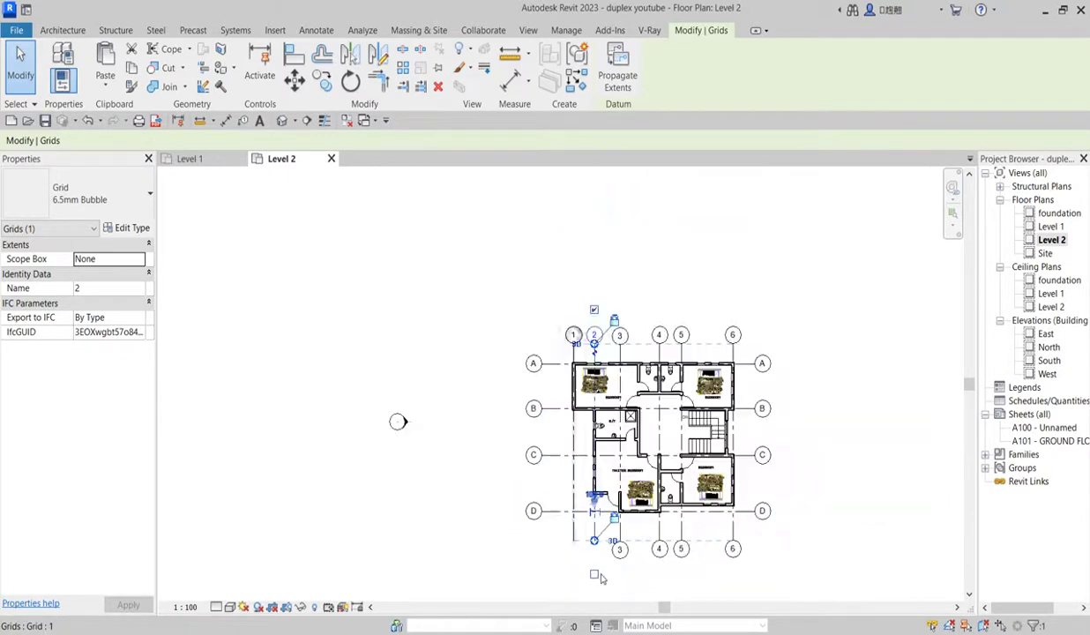
left_click(594, 573)
left_click(572, 526)
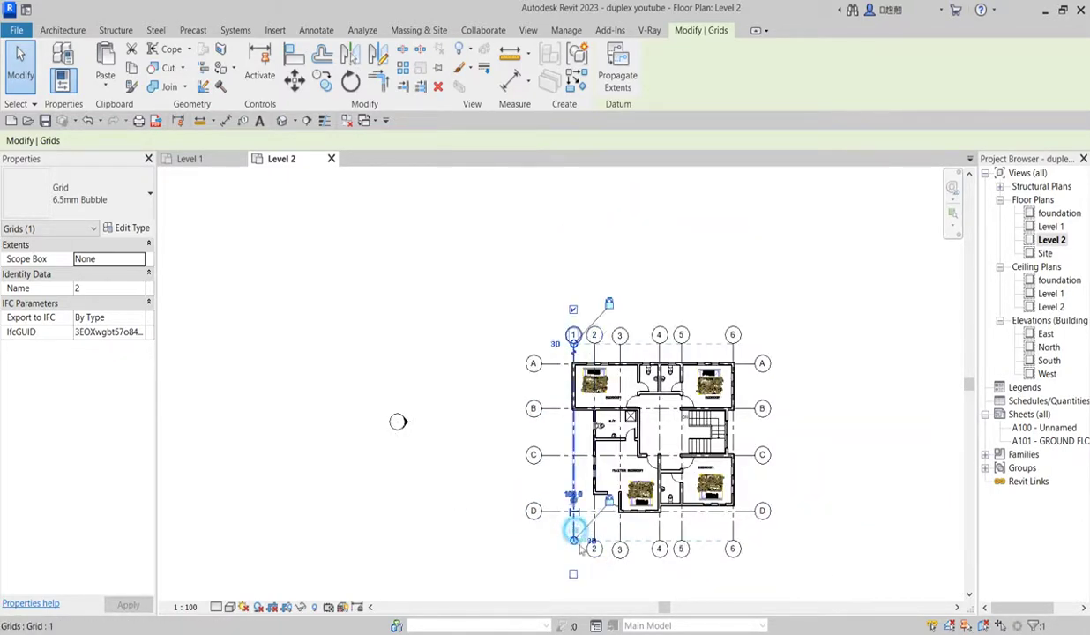
left_click(574, 577)
left_click(785, 408)
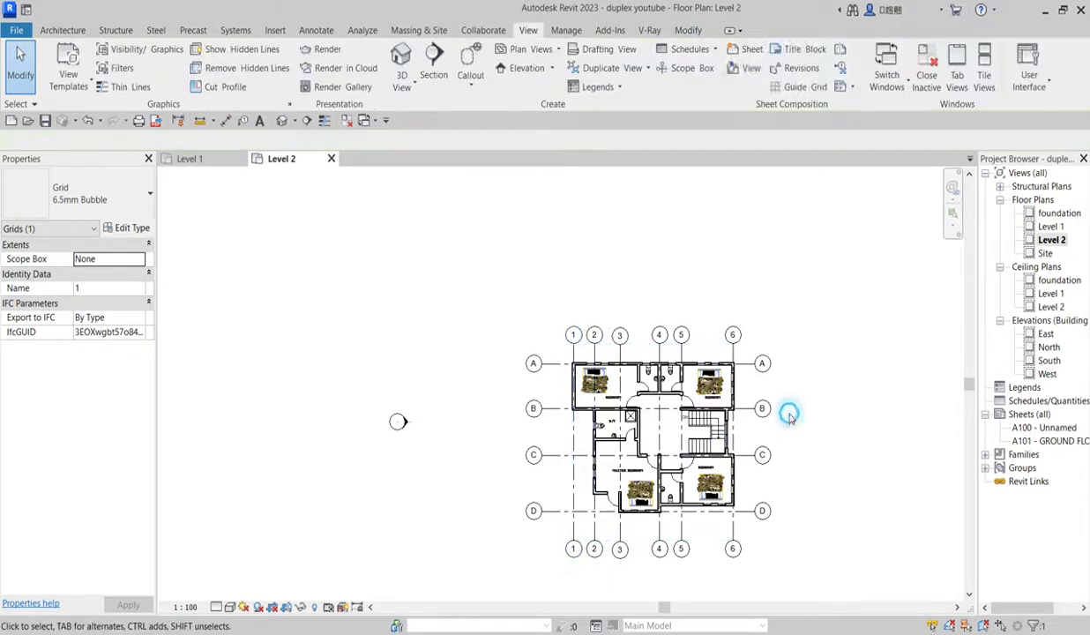
scroll(672, 441, "up", 5)
scroll(396, 363, "down", 3)
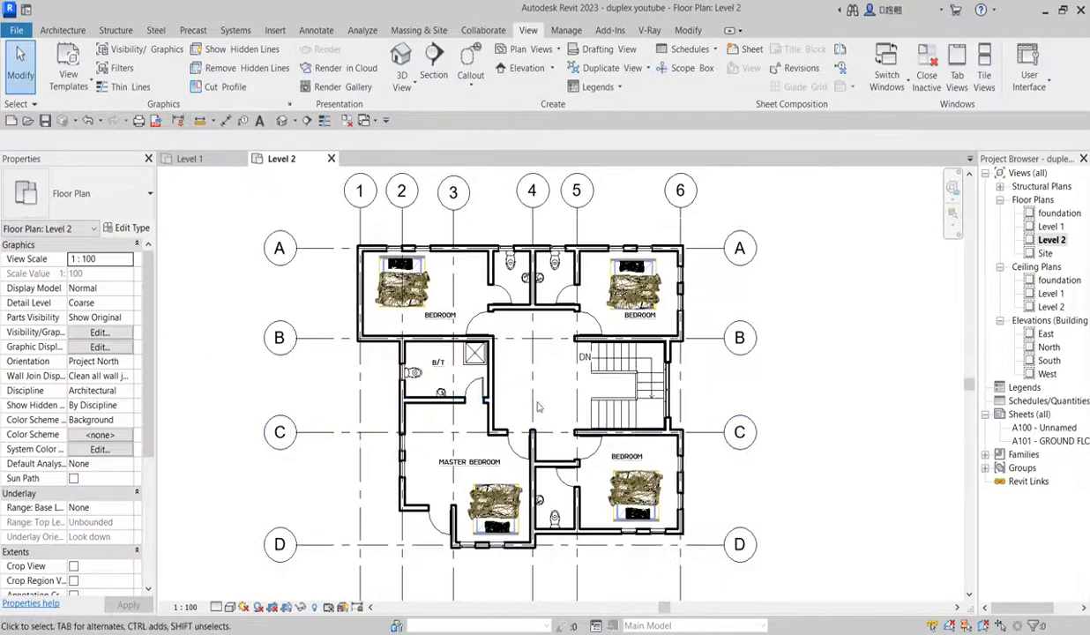
Open the Level 1 floor plan and zoom in on the anti-room area.
double_click(1050, 227)
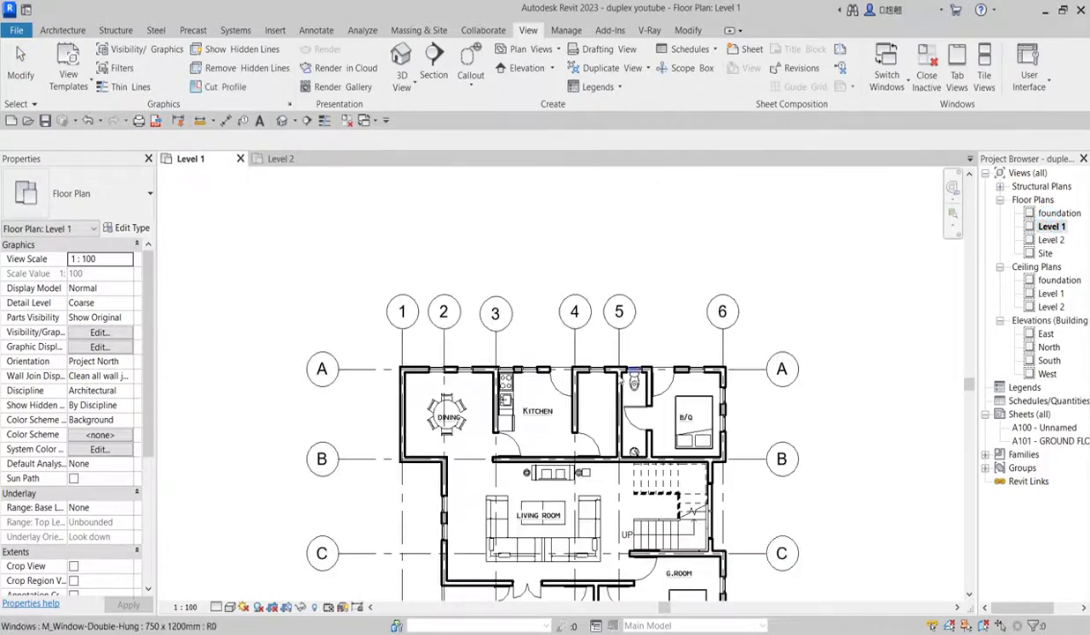
scroll(525, 430, "down", 3)
scroll(525, 430, "up", 2)
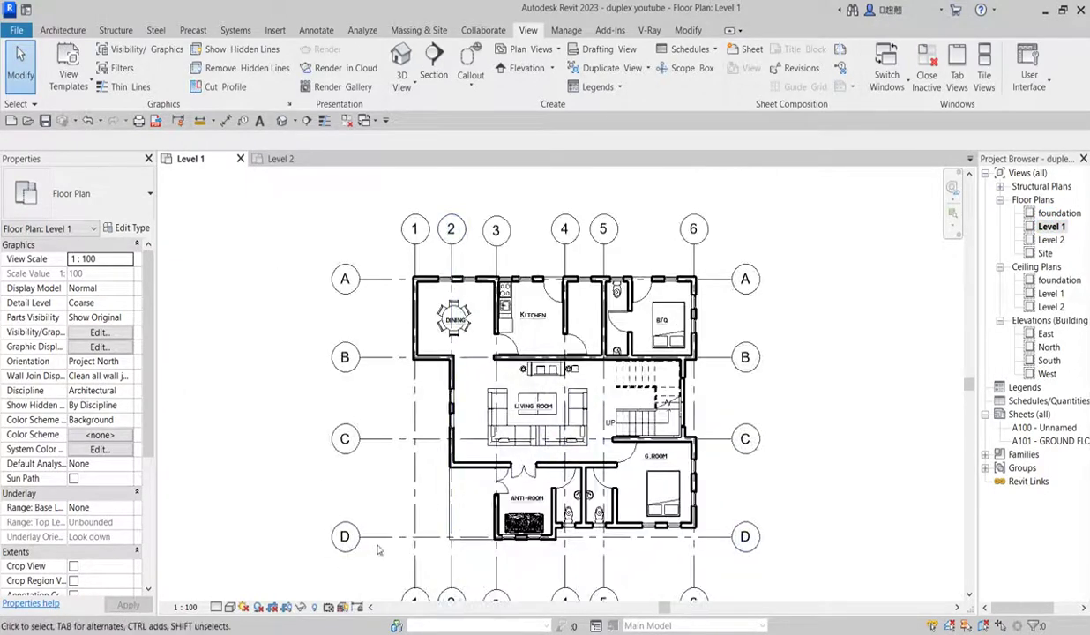
scroll(529, 429, "up", 2)
scroll(529, 429, "down", 3)
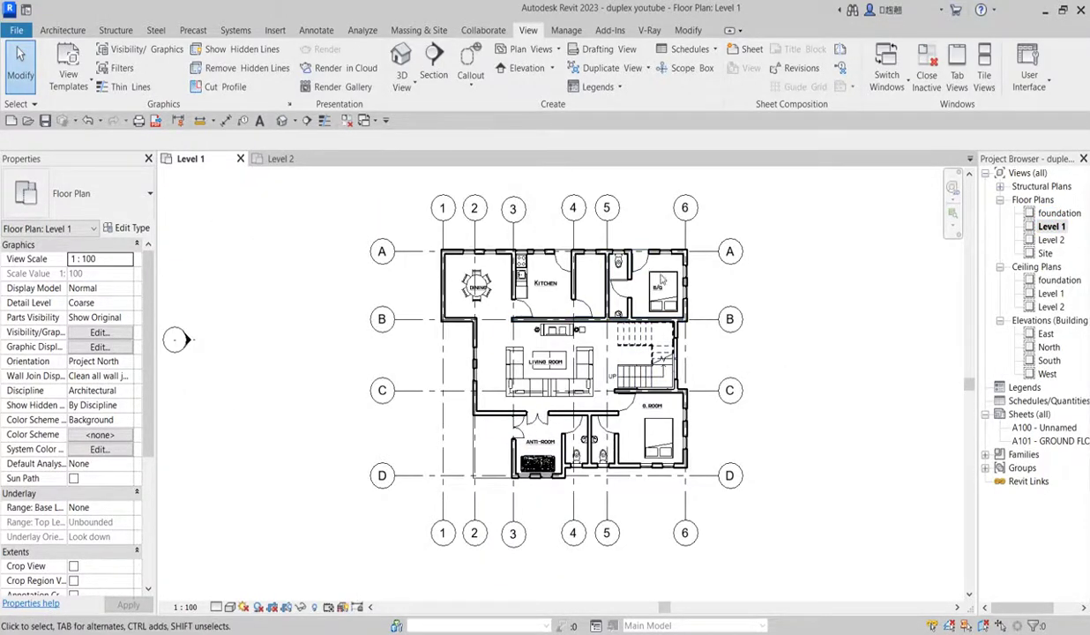
scroll(510, 449, "up", 2)
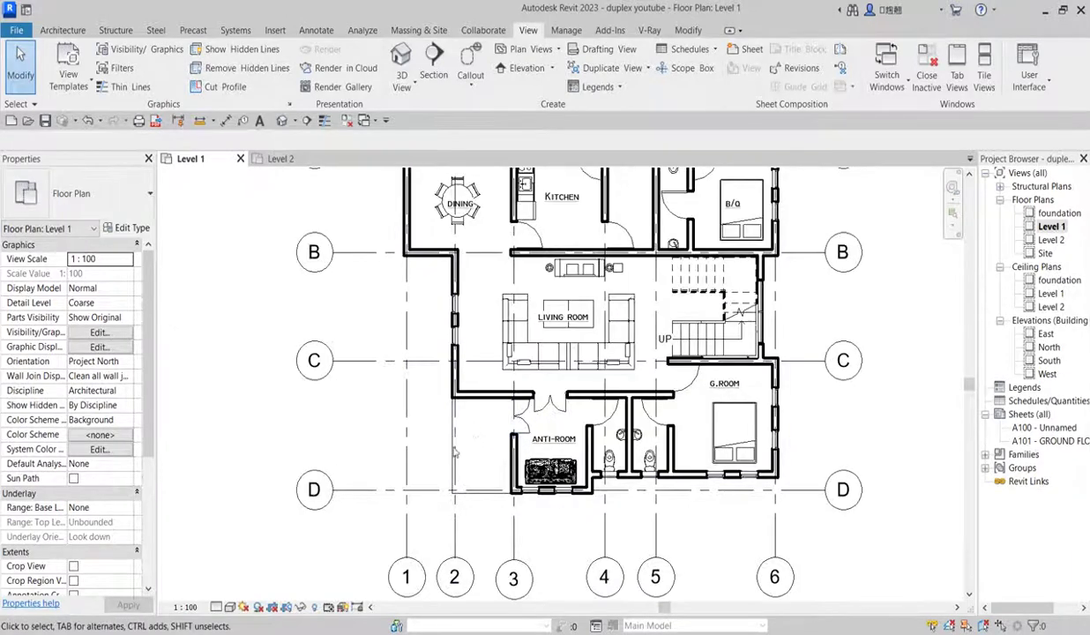
scroll(456, 452, "up", 1)
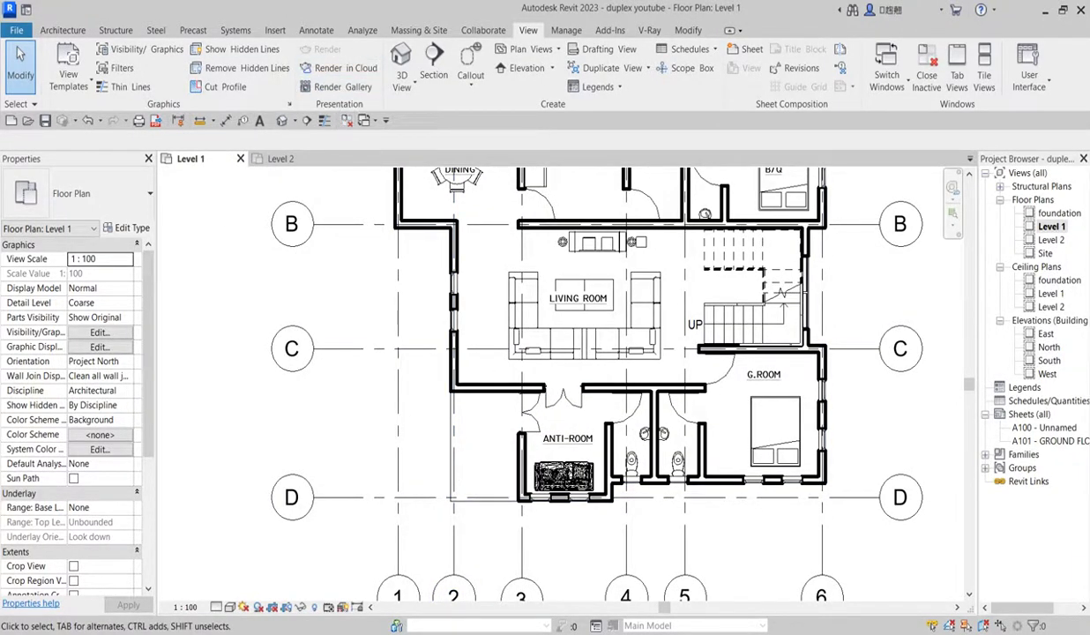
Draw a rectangular filled region between the wall corners west of the anti-room, about 6.235 m².
left_click(325, 32)
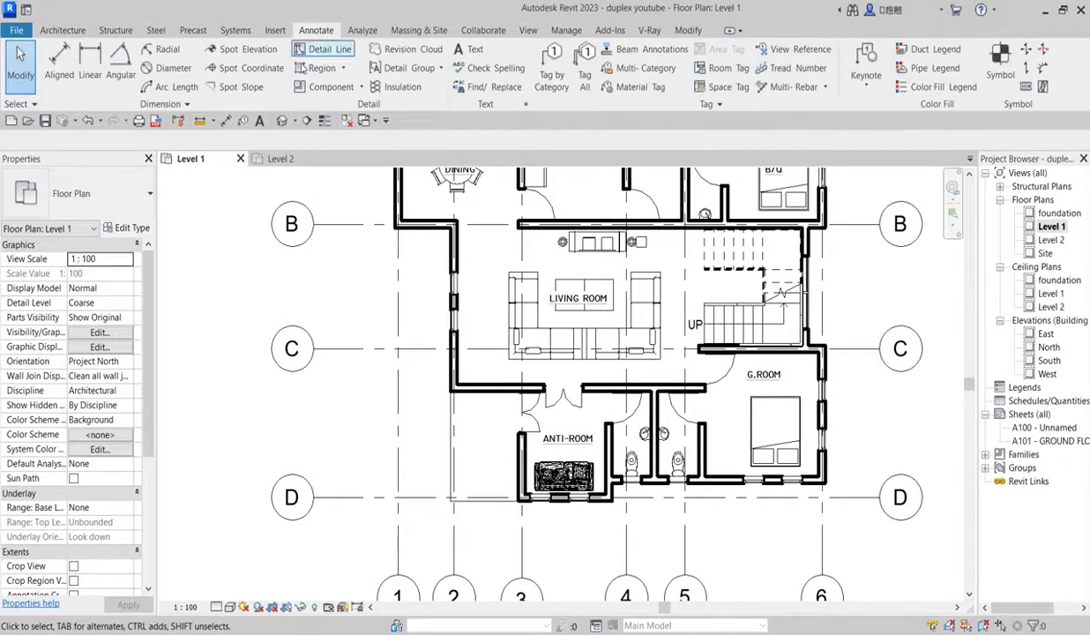
left_click(341, 70)
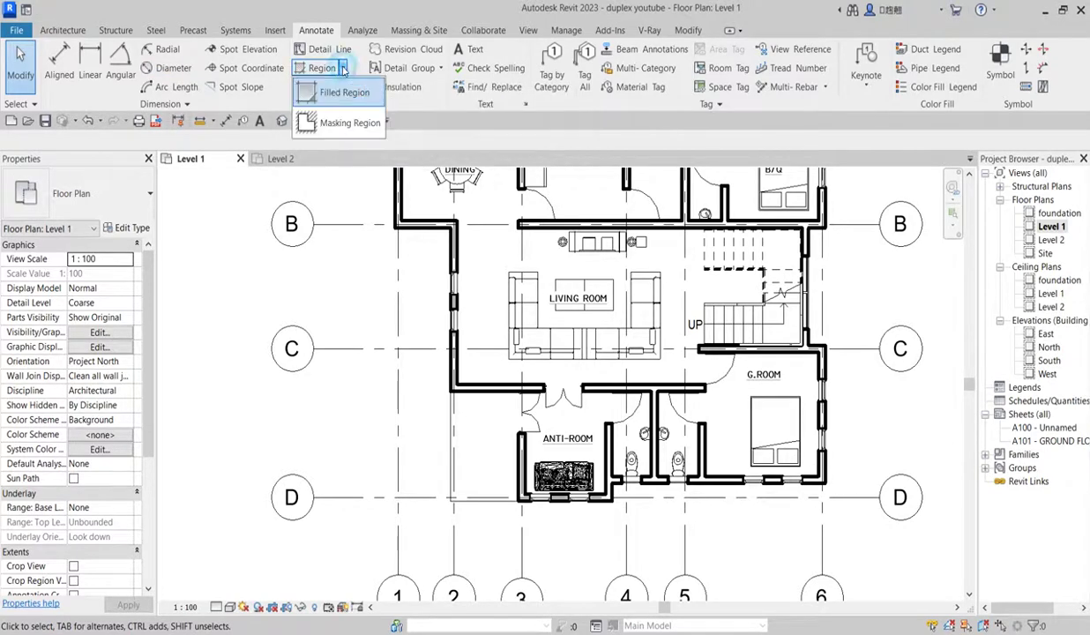
left_click(347, 94)
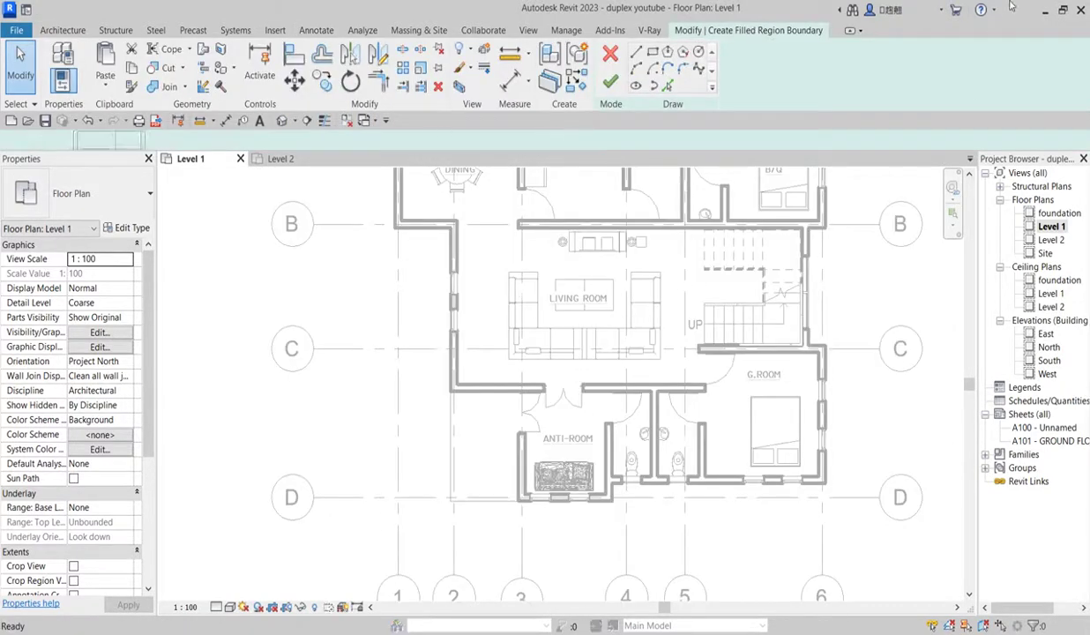
left_click(652, 52)
scroll(564, 486, "up", 6)
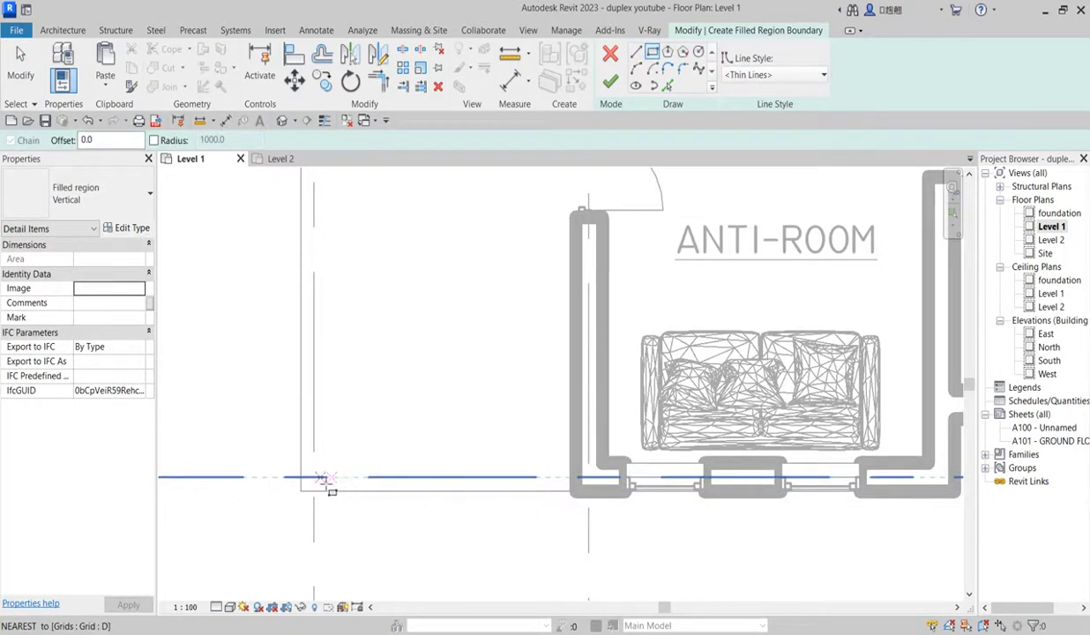
scroll(331, 480, "up", 3)
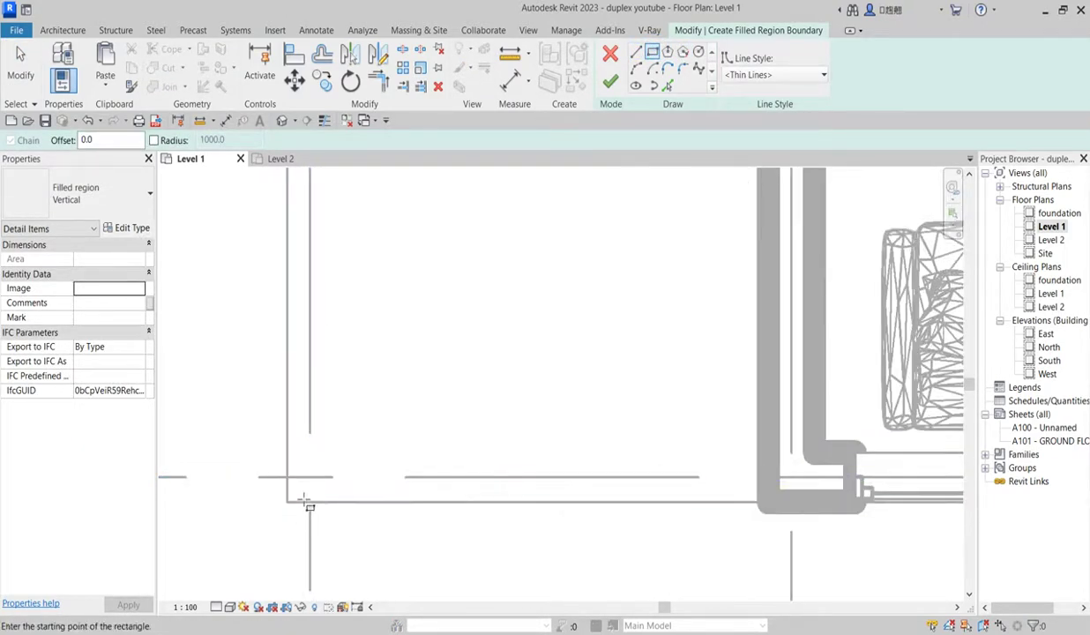
left_click(304, 501)
scroll(404, 447, "down", 5)
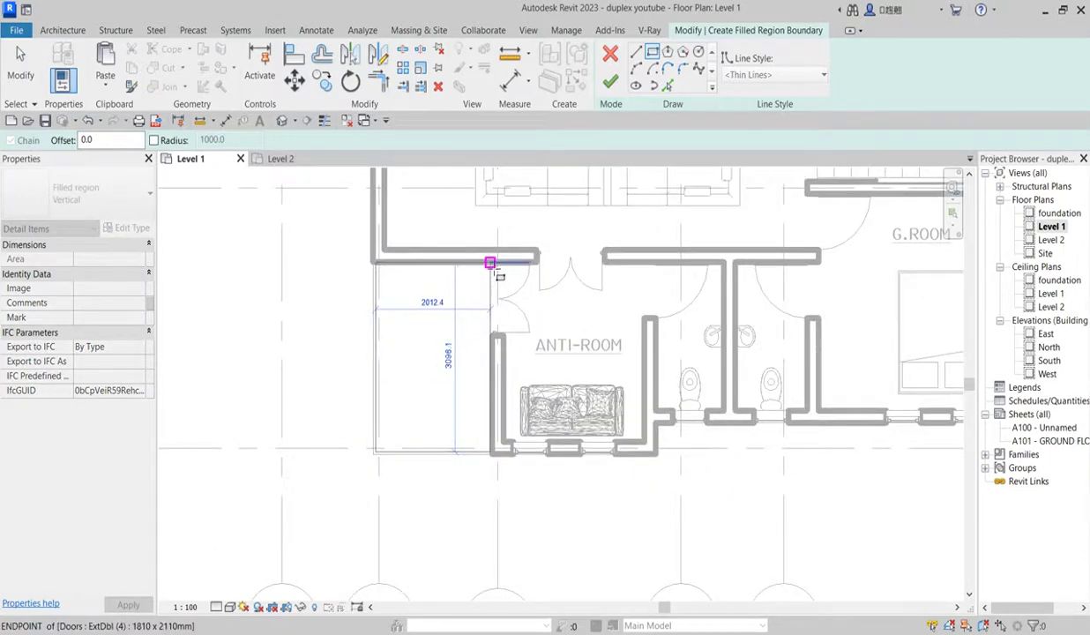
left_click(489, 262)
left_click(610, 81)
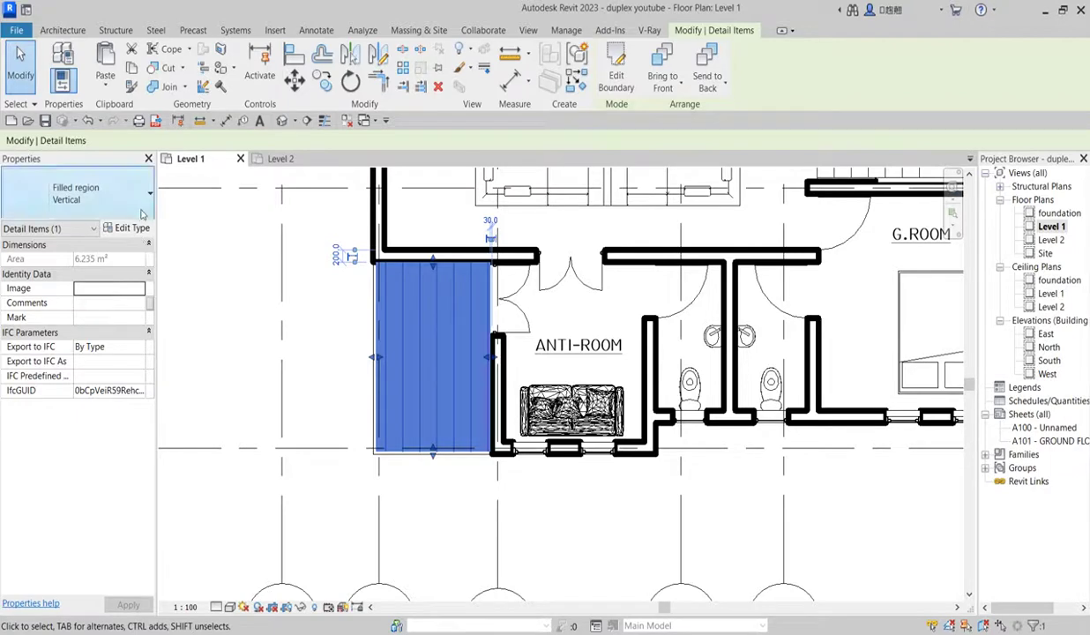
Change the filled region type to Diagonal Crosshatch 2 and open its Type Properties.
left_click(139, 203)
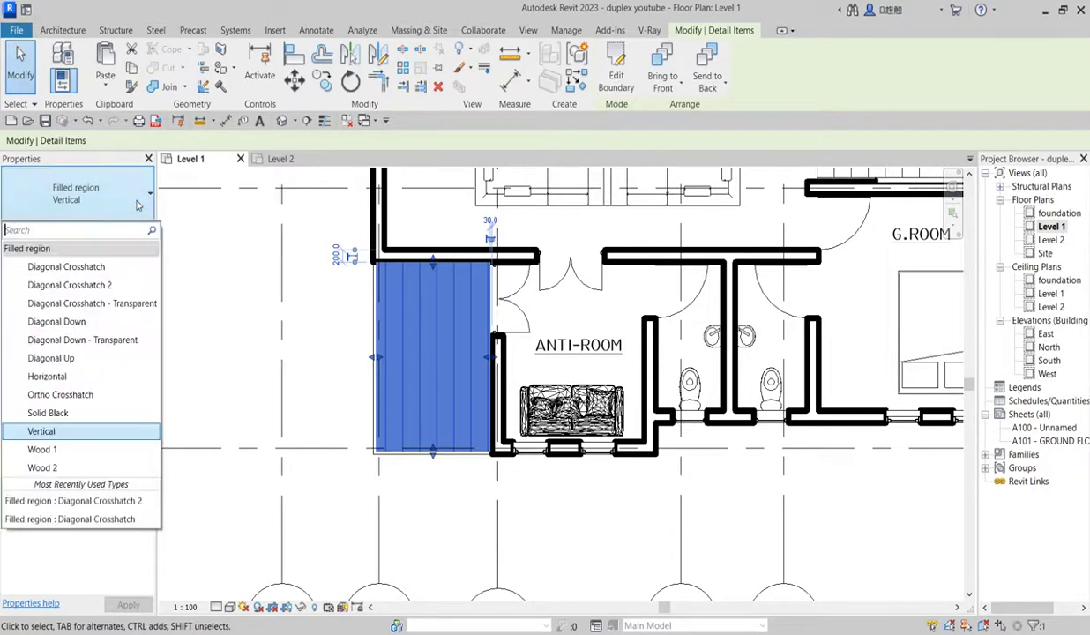
left_click(114, 285)
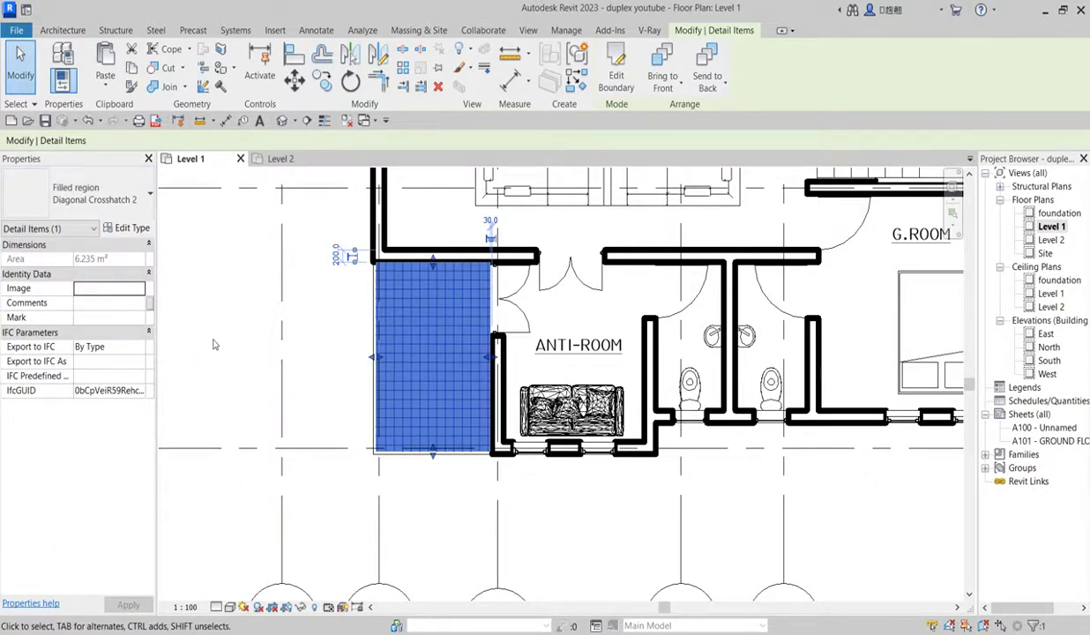
left_click(312, 331)
scroll(455, 247, "up", 3)
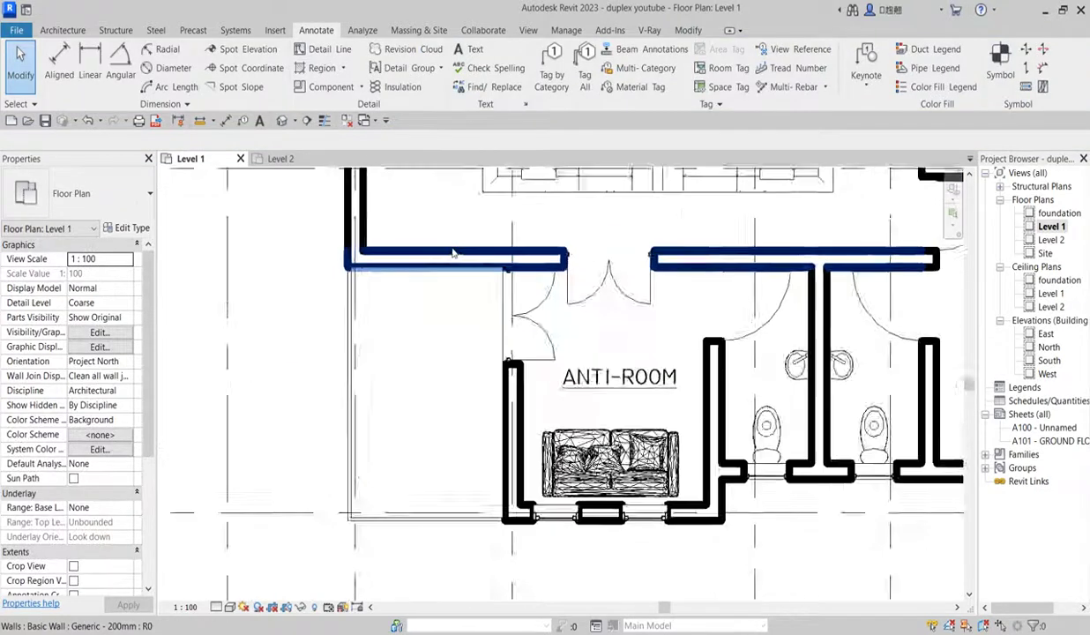
left_click(511, 296)
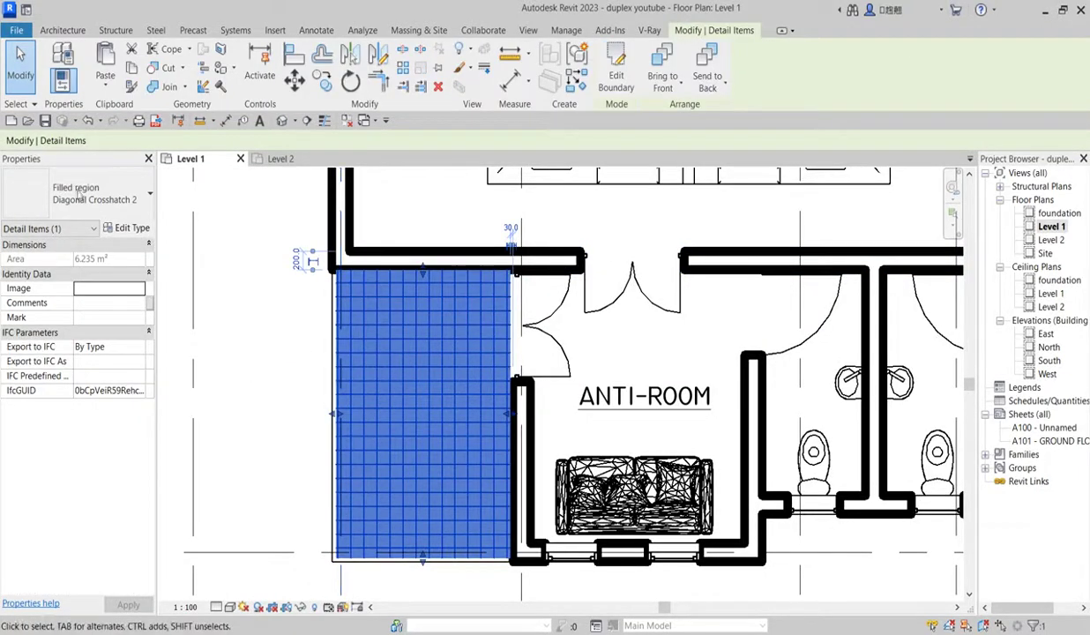
left_click(126, 228)
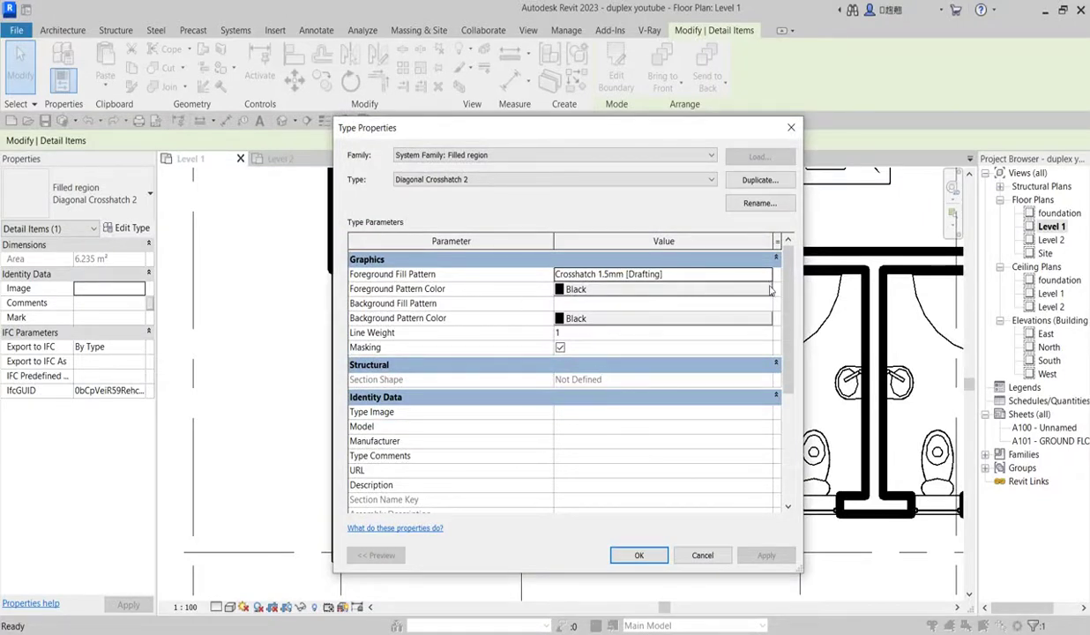
Check the foreground pattern colour twice, leaving it black.
left_click(573, 294)
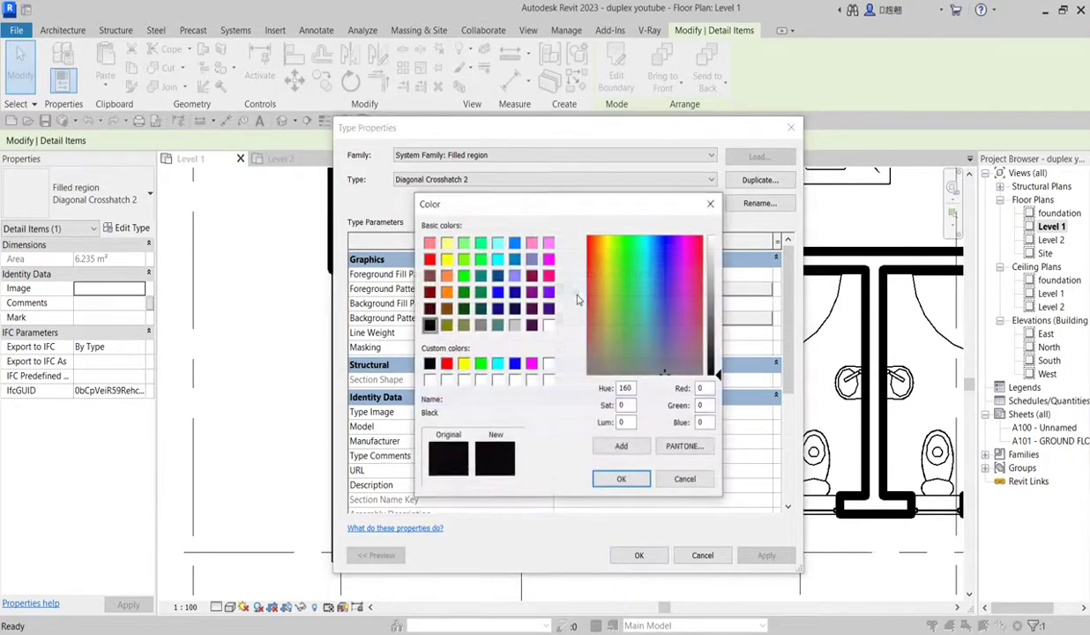
left_click(710, 202)
scroll(599, 348, "down", 3)
scroll(619, 353, "up", 3)
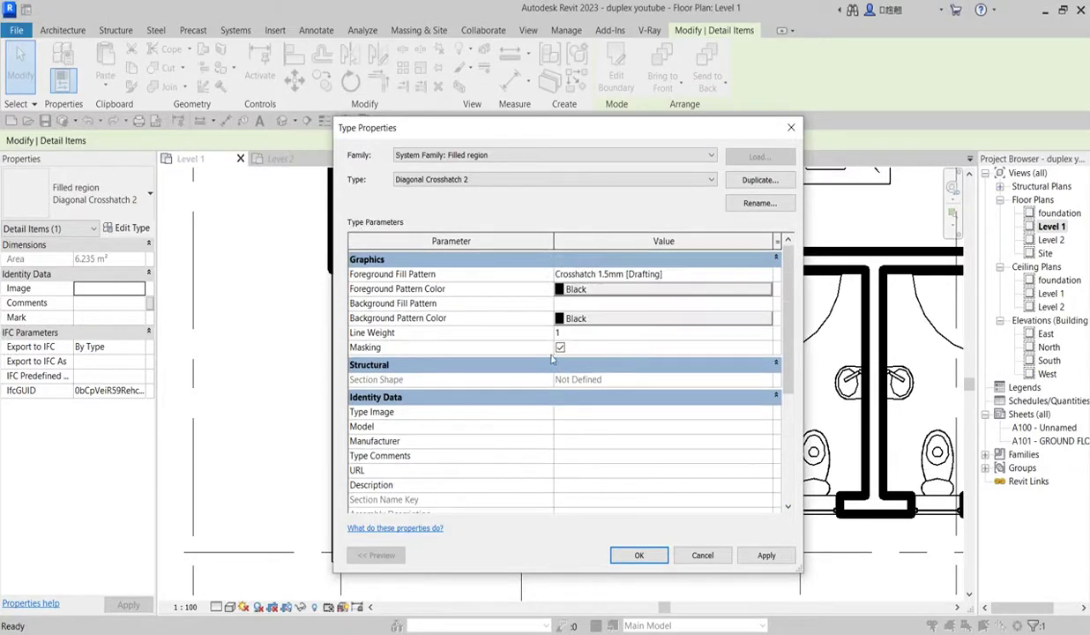
left_click(568, 290)
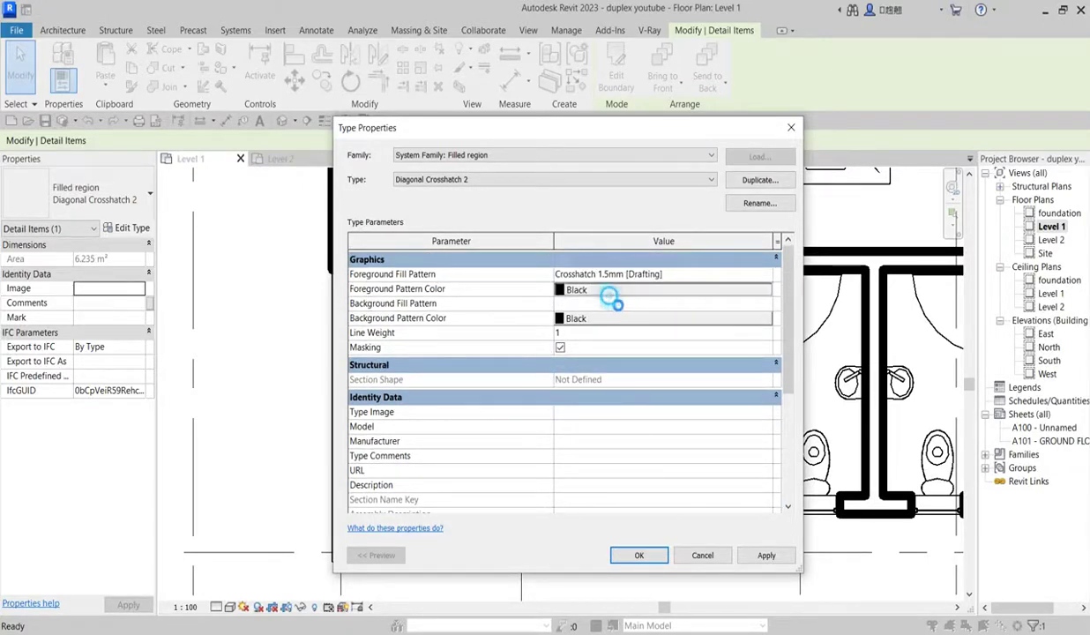
left_click(710, 203)
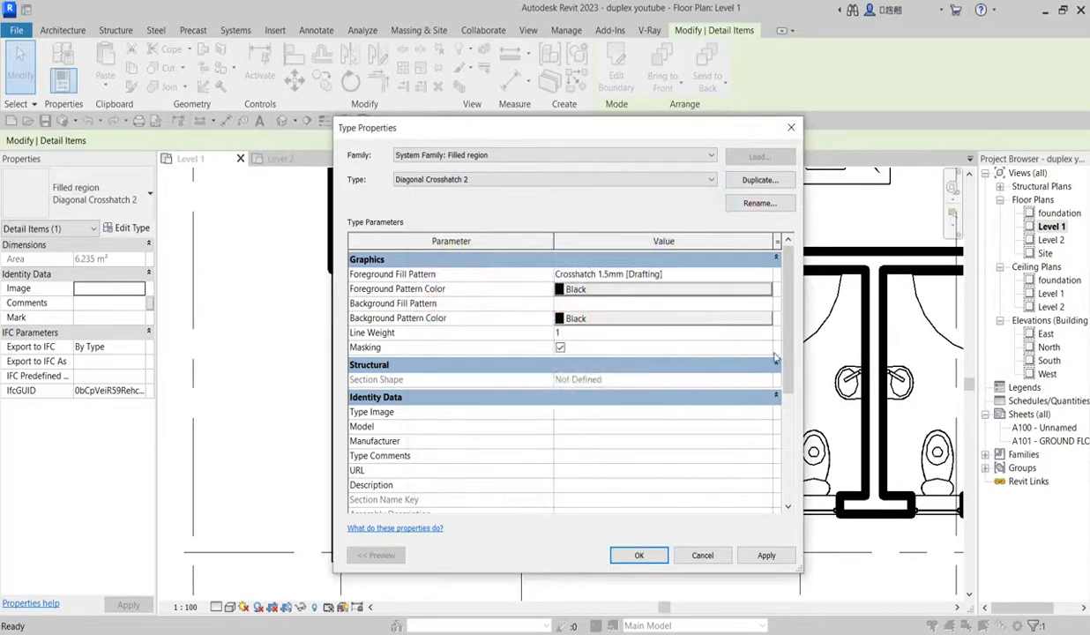
View the background fill pattern choices without changing them, then close Type Properties.
left_click(765, 304)
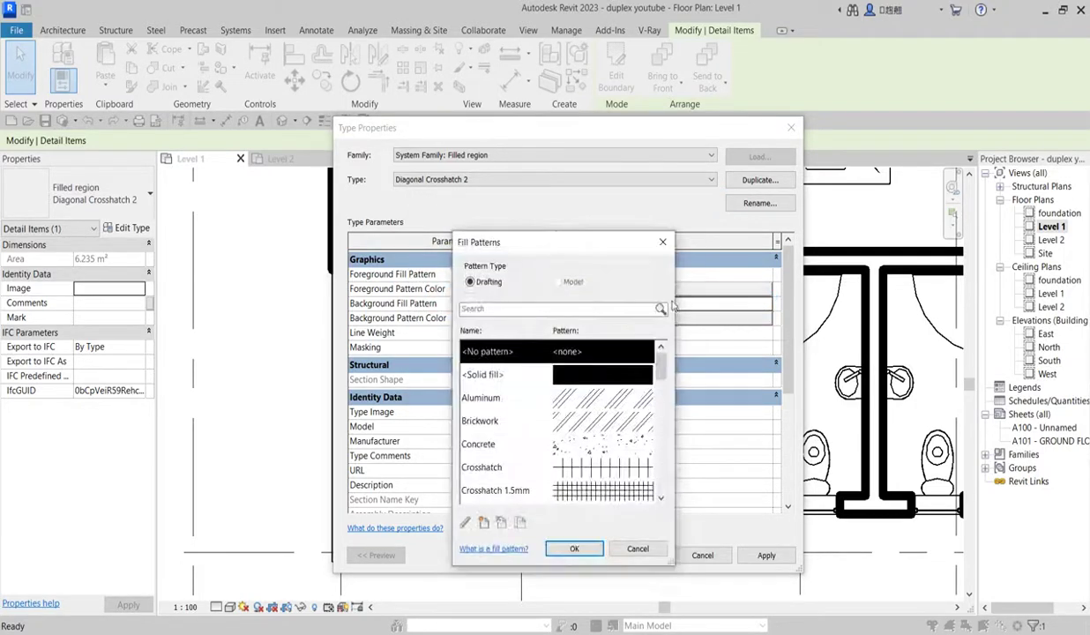
left_click(662, 244)
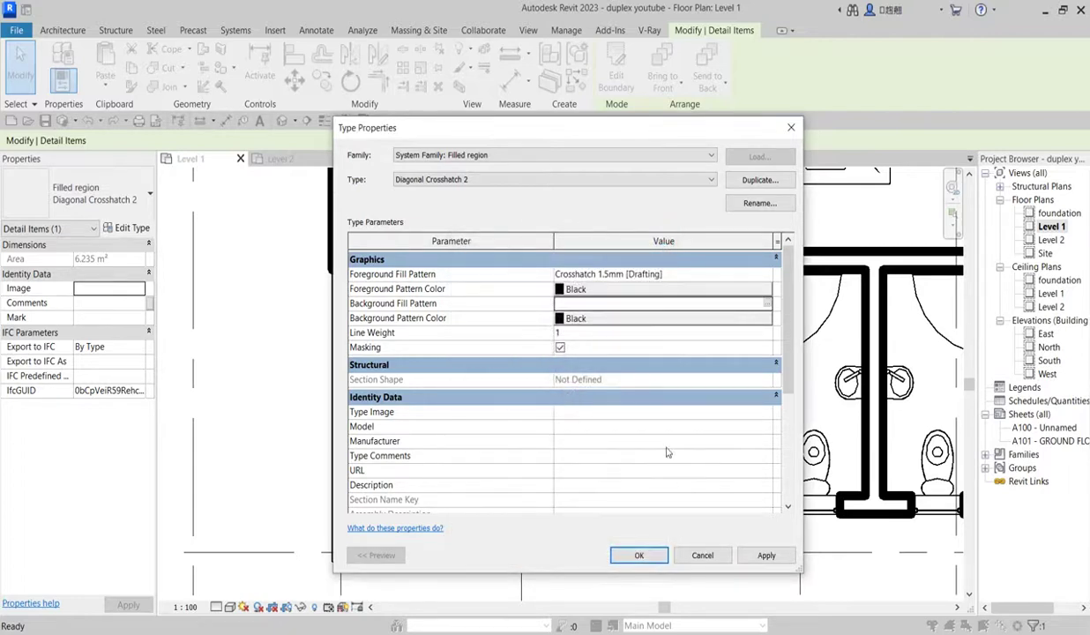
left_click(787, 128)
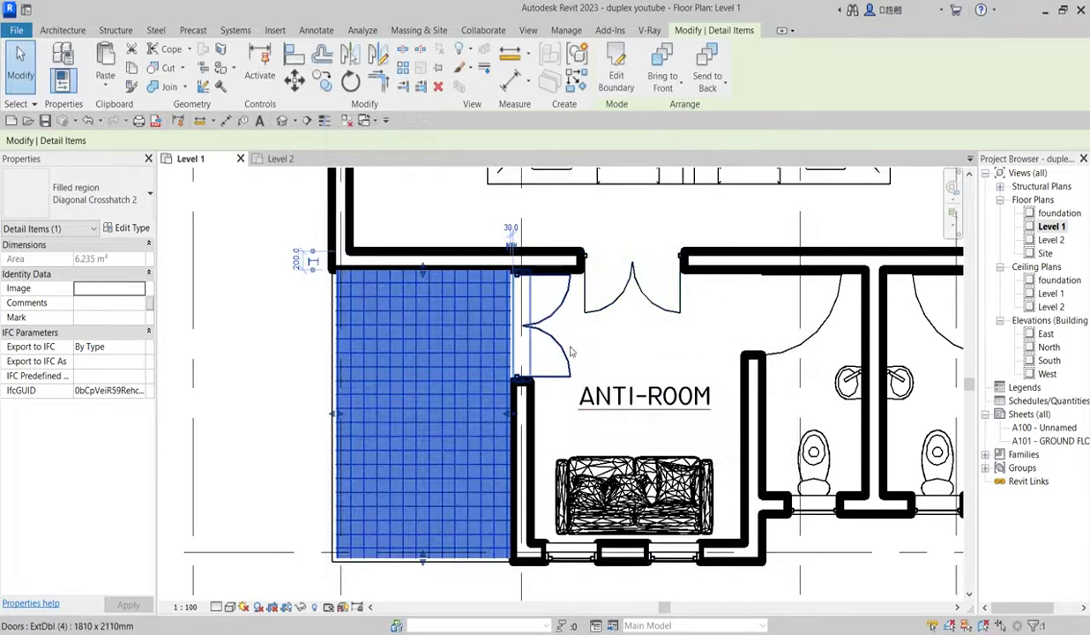
scroll(573, 370, "down", 4)
left_click(387, 341)
scroll(409, 374, "down", 3)
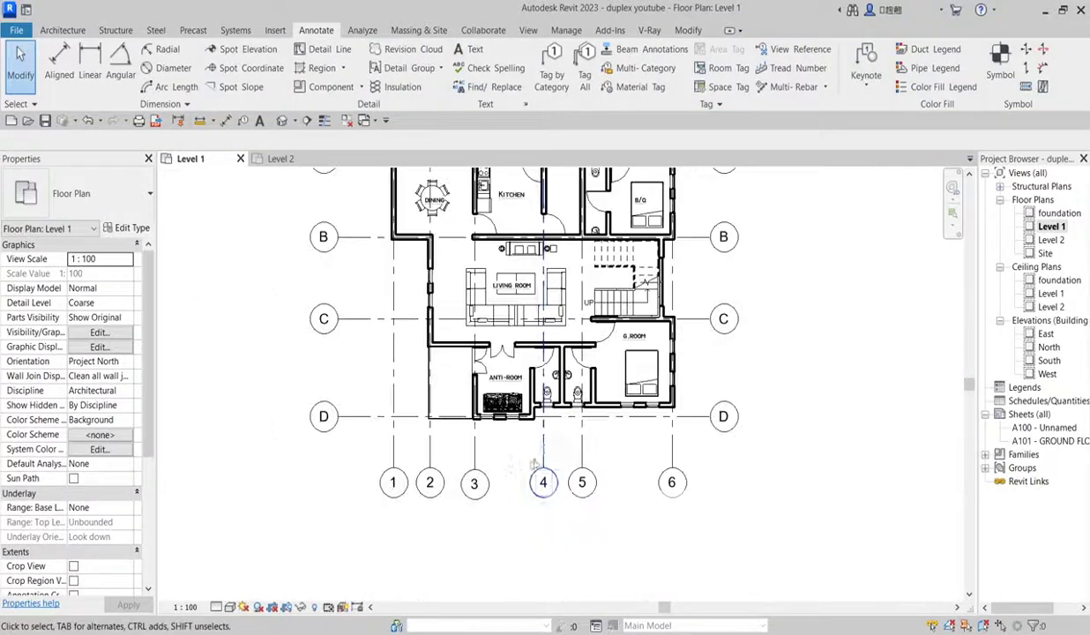
scroll(547, 423, "up", 2)
scroll(617, 465, "down", 3)
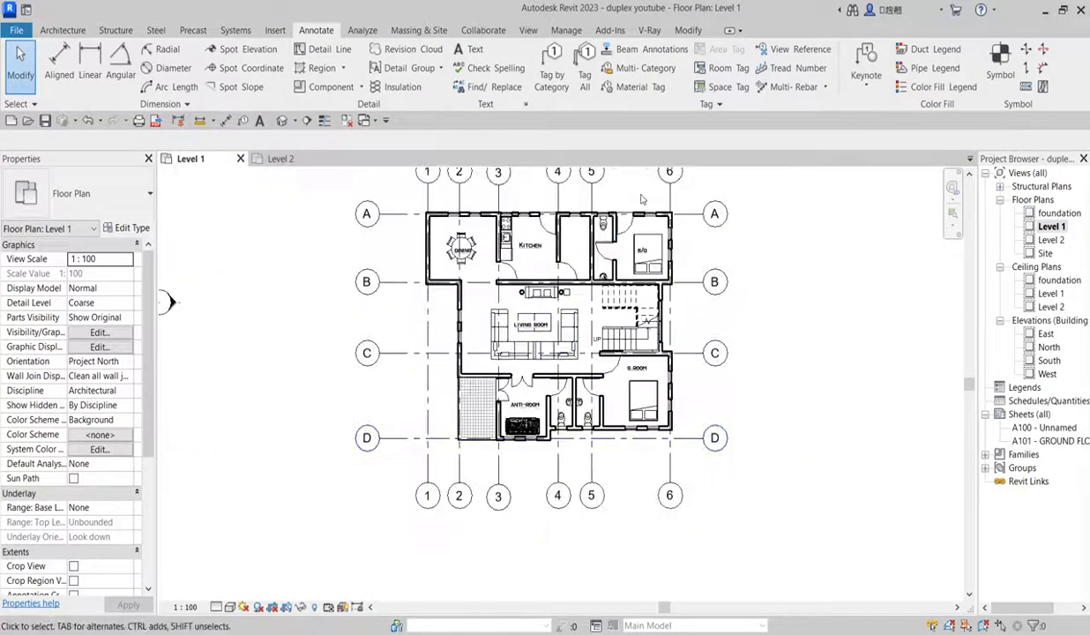
scroll(617, 458, "up", 3)
scroll(609, 396, "down", 3)
scroll(608, 352, "down", 1)
scroll(613, 268, "up", 2)
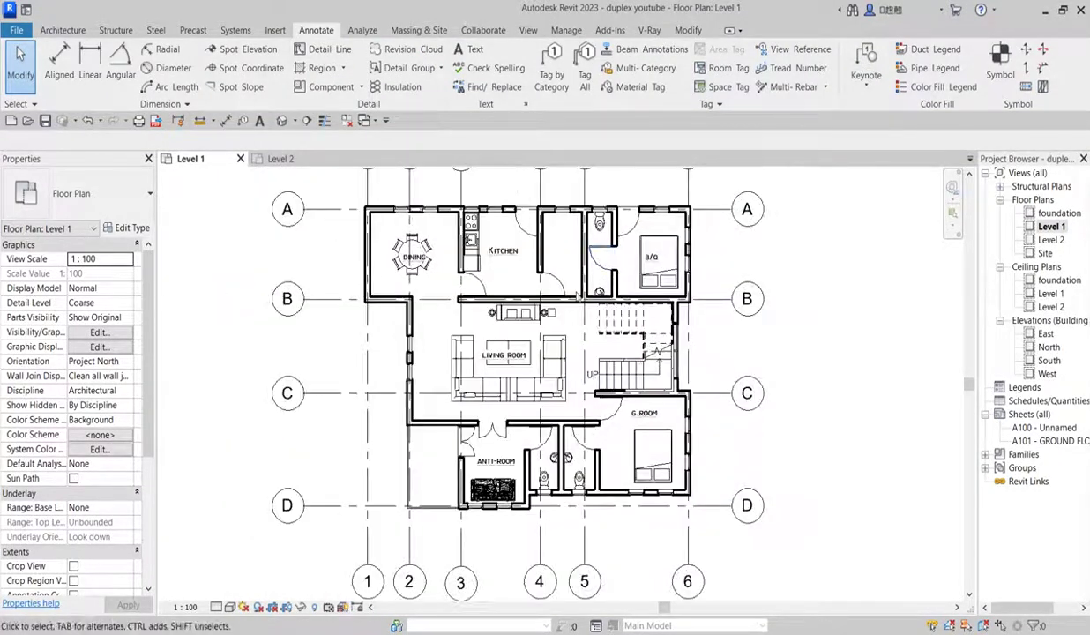